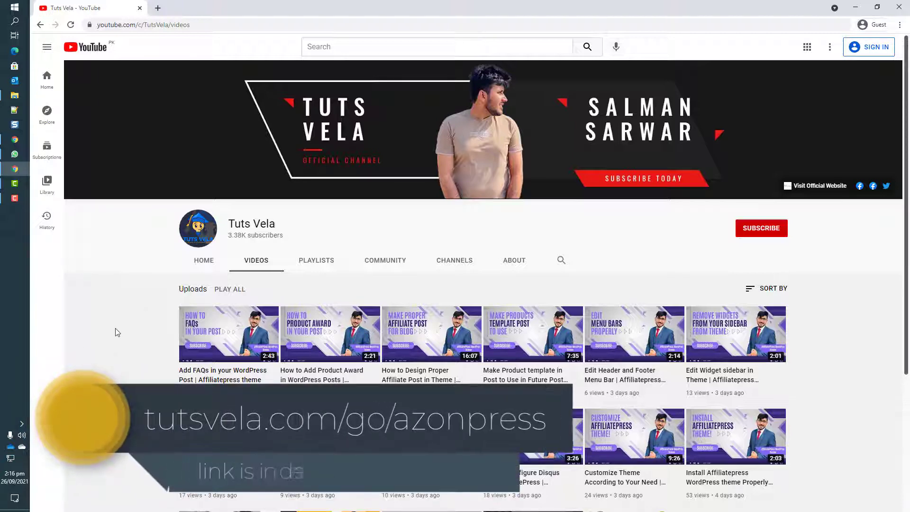
Step: Open tutsvela.com/go/azonpress in a new browser tab
click(156, 7)
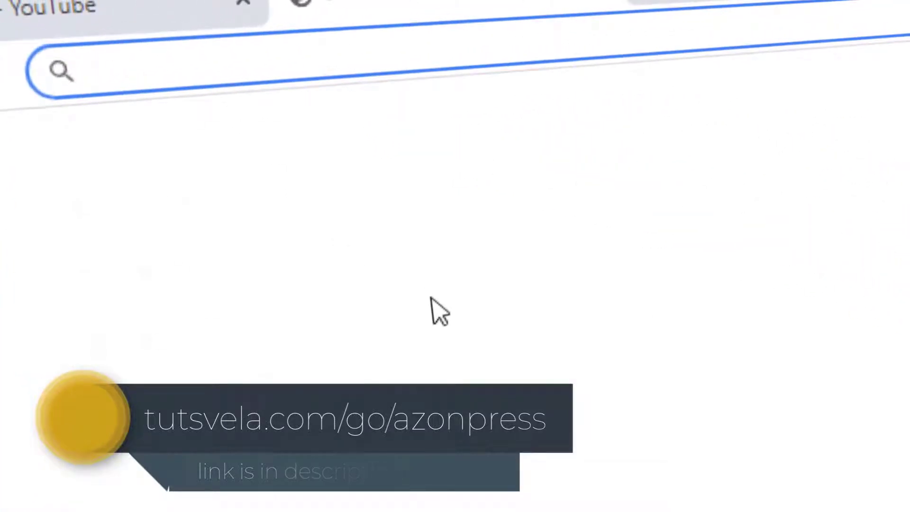
text(tutsvela.com)
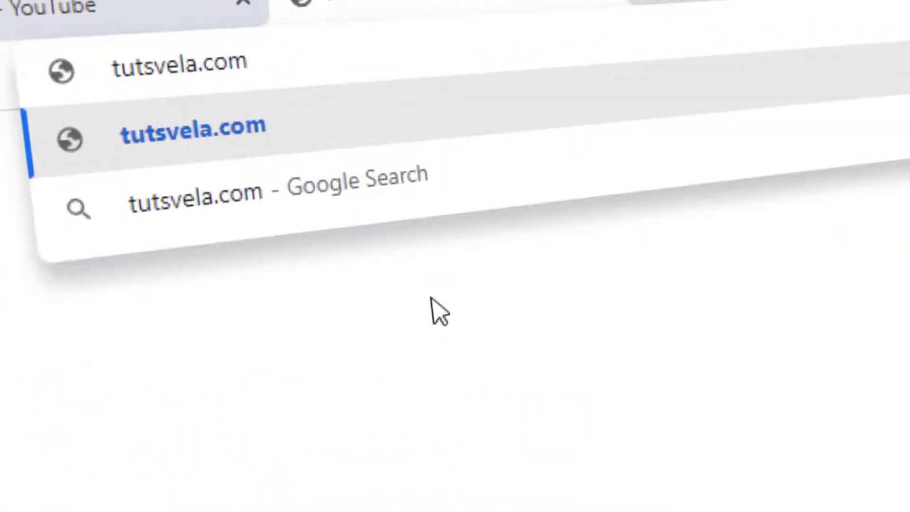
text(/go.)
key(BackSpace)
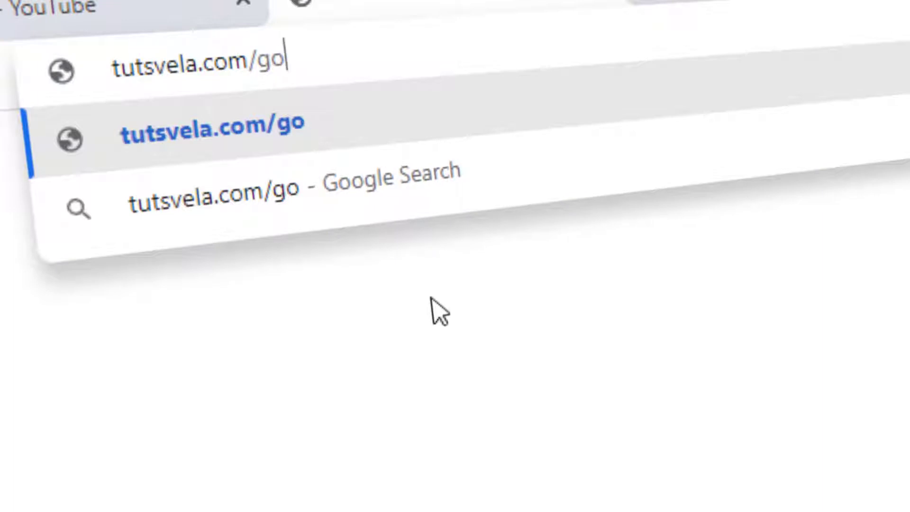
text(/azonpress)
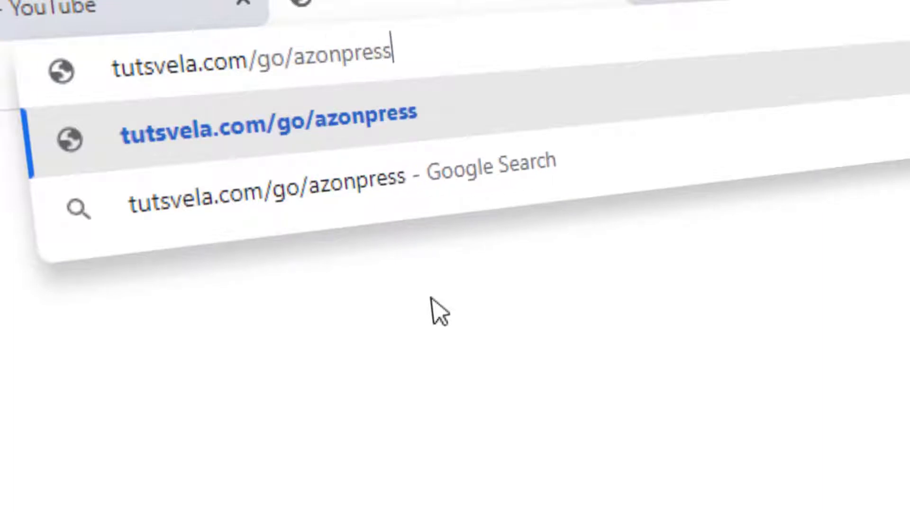
key(Return)
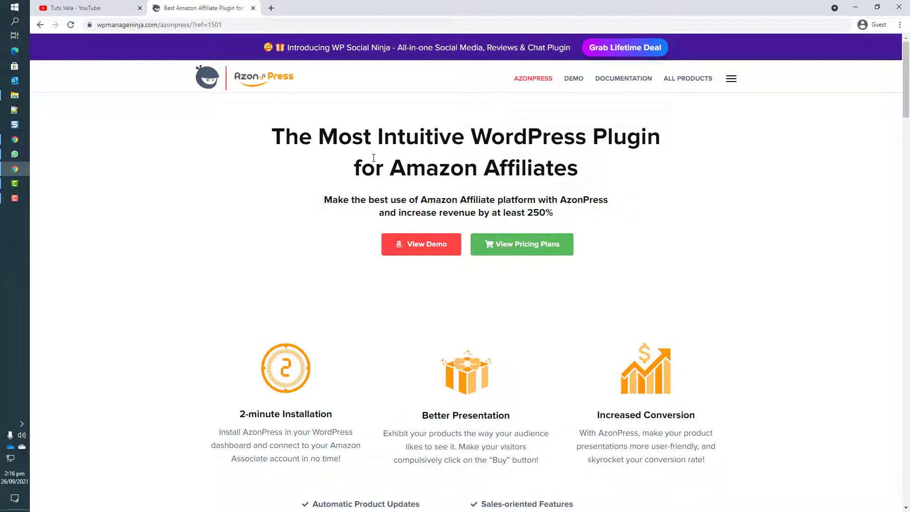
Step: Read the AzonPress page's headline and its installation, presentation and conversion benefits
drag(407, 175, 569, 176)
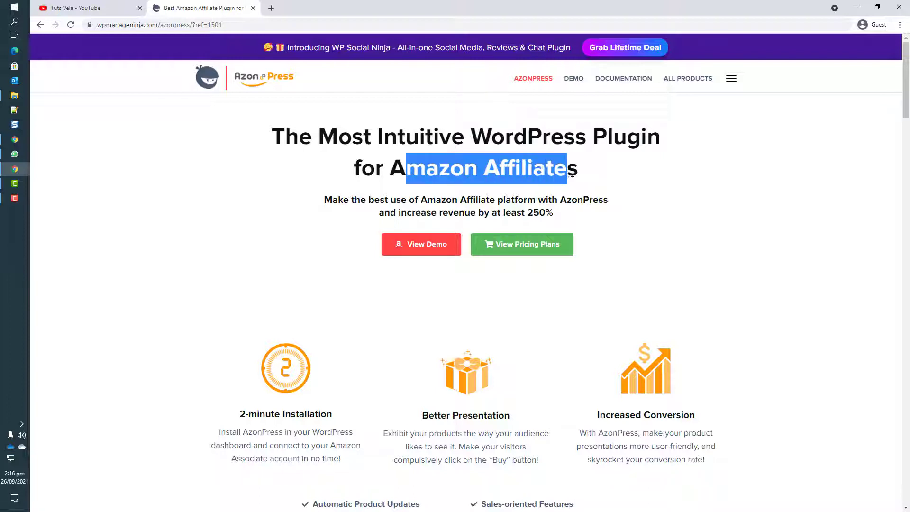
click(584, 177)
scroll(285, 316, down, 3)
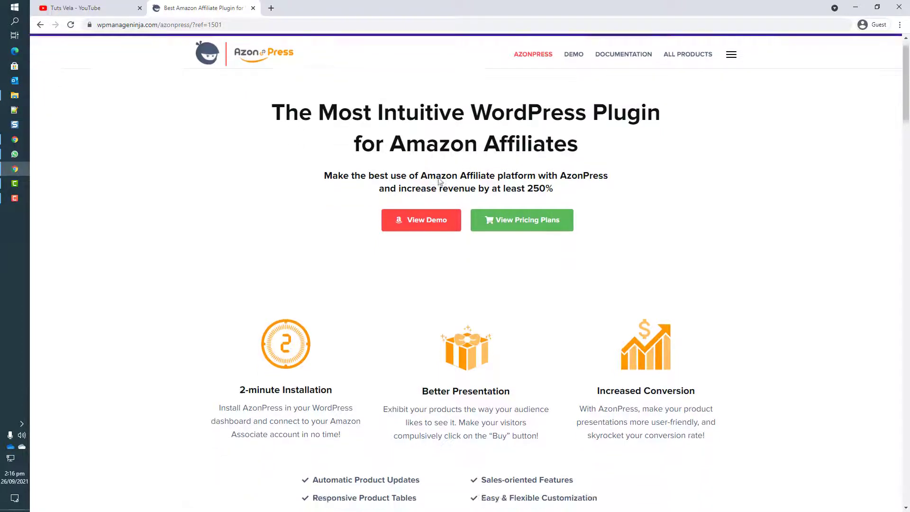
drag(245, 269, 355, 290)
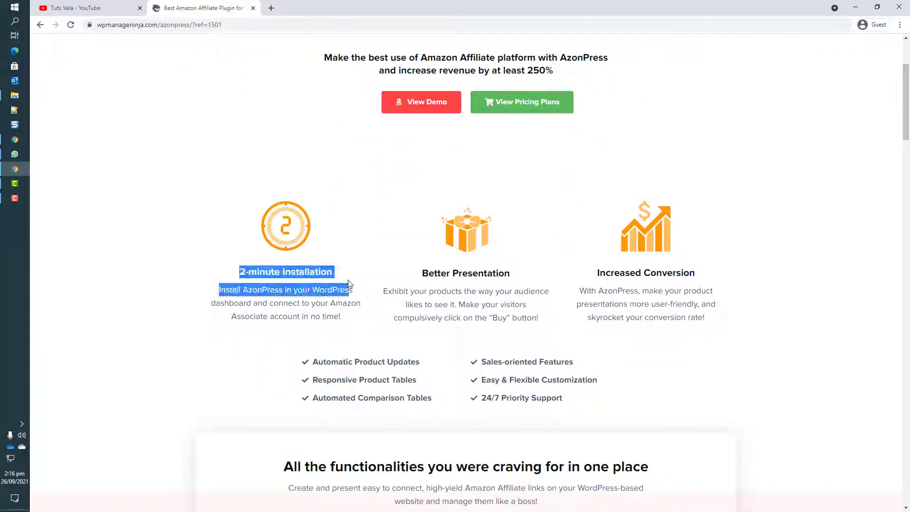
click(423, 273)
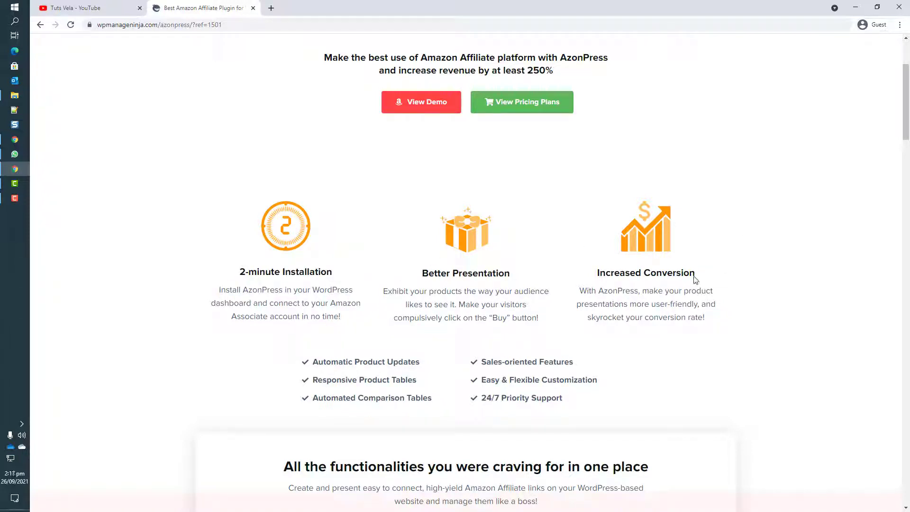
mouse_move(673, 273)
mouse_down()
mouse_move(671, 265)
mouse_move(657, 275)
mouse_up()
click(662, 302)
Step: Review the checklist of AzonPress highlights, including product tables, comparison tables, sales-oriented features and customization
scroll(379, 268, down, 4)
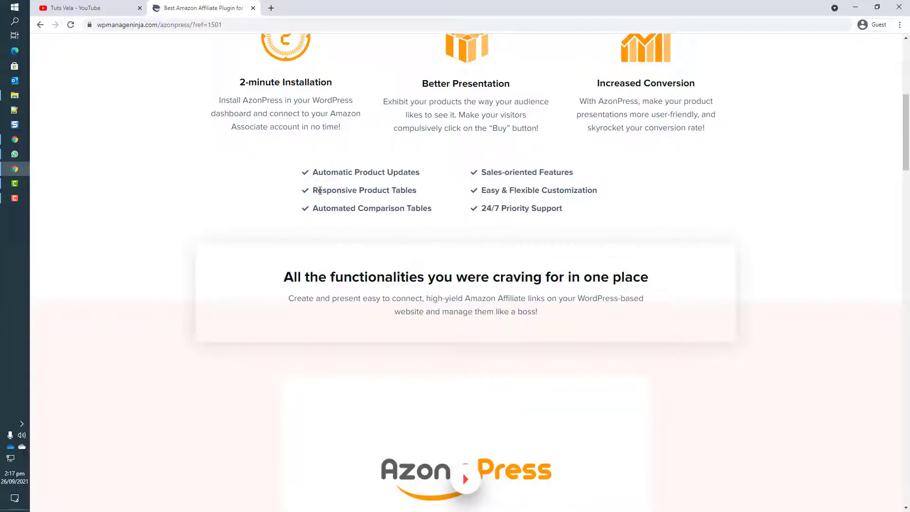
drag(315, 191, 421, 189)
click(424, 190)
drag(315, 210, 432, 209)
click(435, 213)
drag(481, 175, 572, 176)
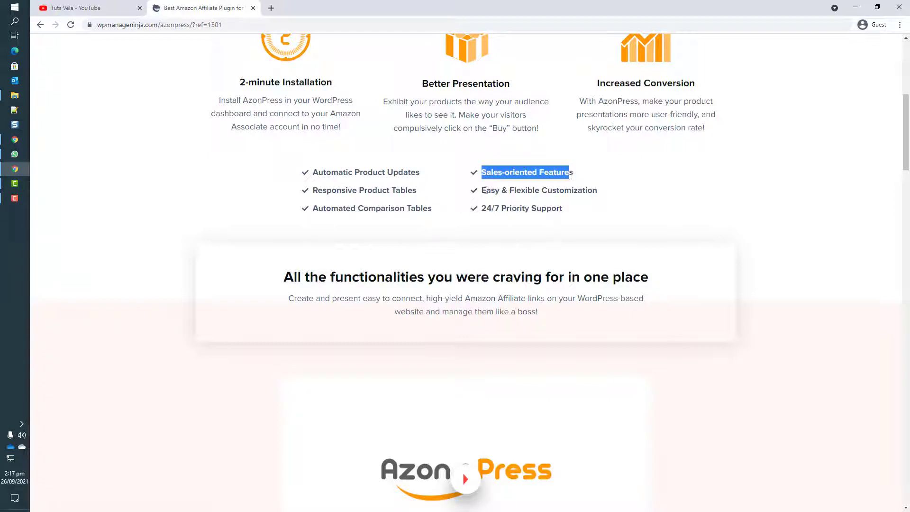
drag(486, 190, 591, 191)
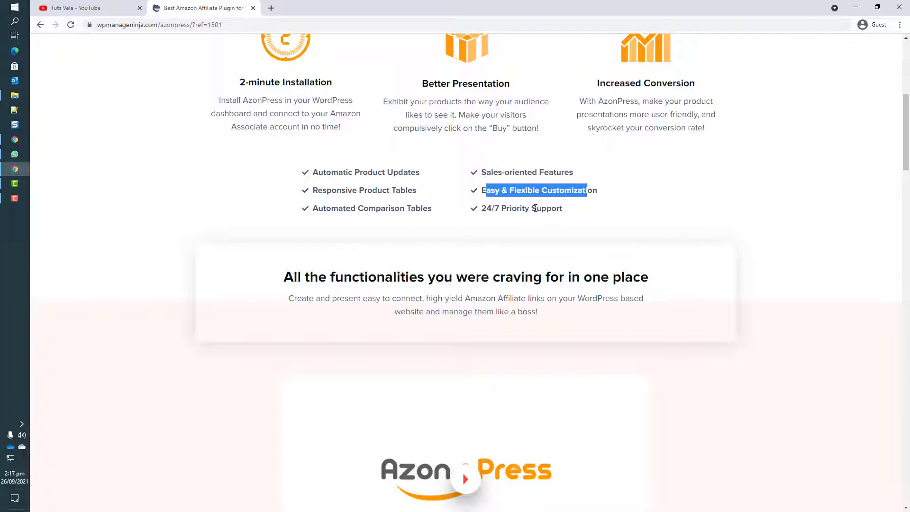
Step: Examine the Features section, covering Product Tables, Comparison Tables, Bestseller Lists and Geo-Targeting
scroll(463, 216, down, 10)
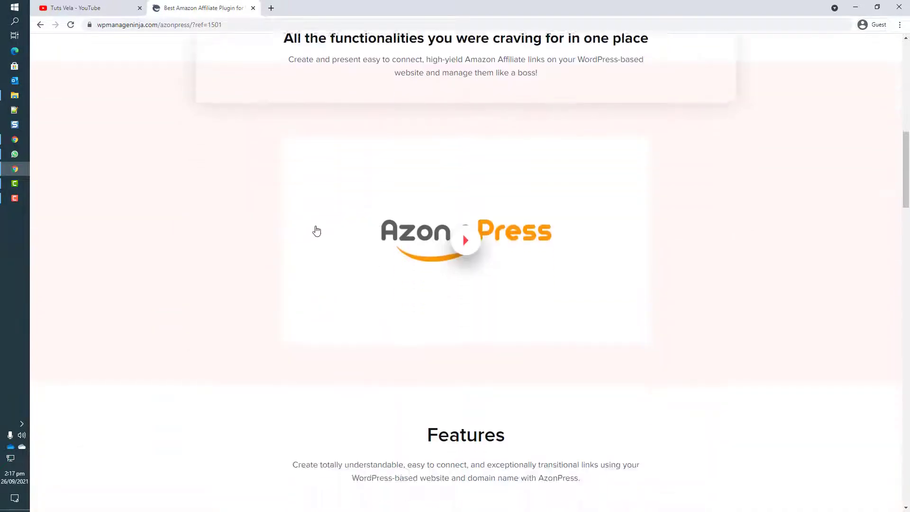
drag(251, 316, 340, 318)
scroll(480, 315, down, 3)
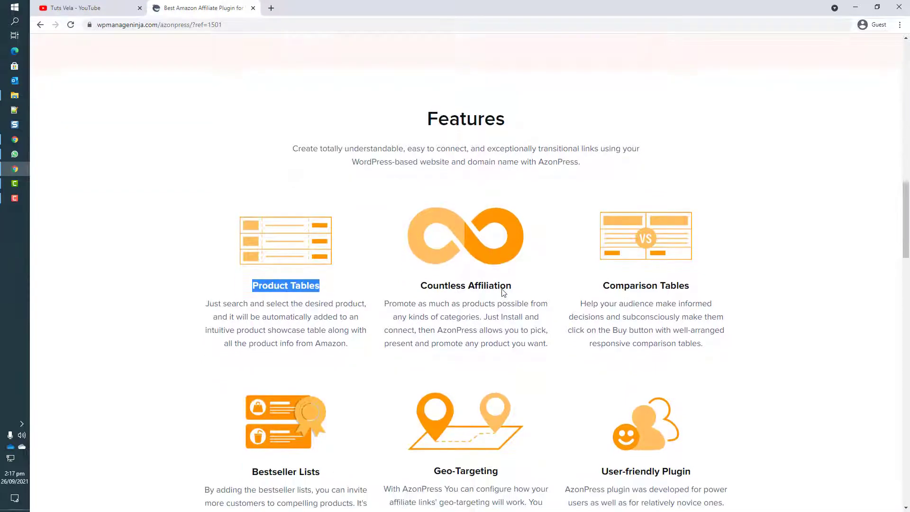
drag(693, 178, 594, 187)
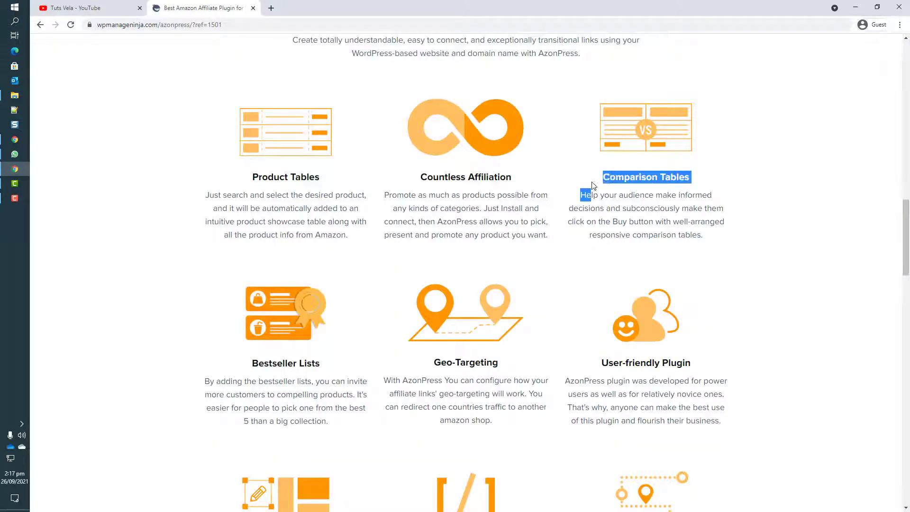
click(620, 205)
scroll(443, 232, down, 4)
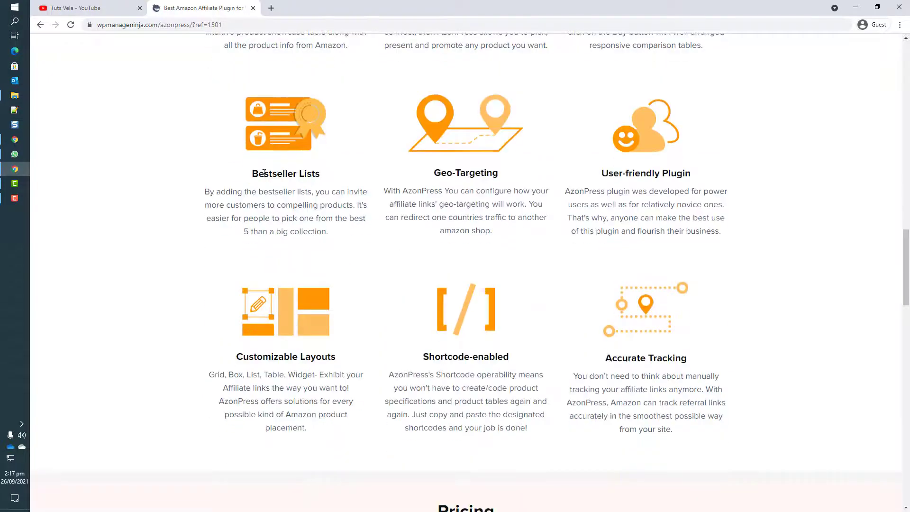
drag(259, 174, 362, 187)
click(356, 194)
drag(446, 180, 497, 175)
click(492, 213)
Step: Review the Pricing section's included features and the annual Single Site plan's price
scroll(340, 318, down, 8)
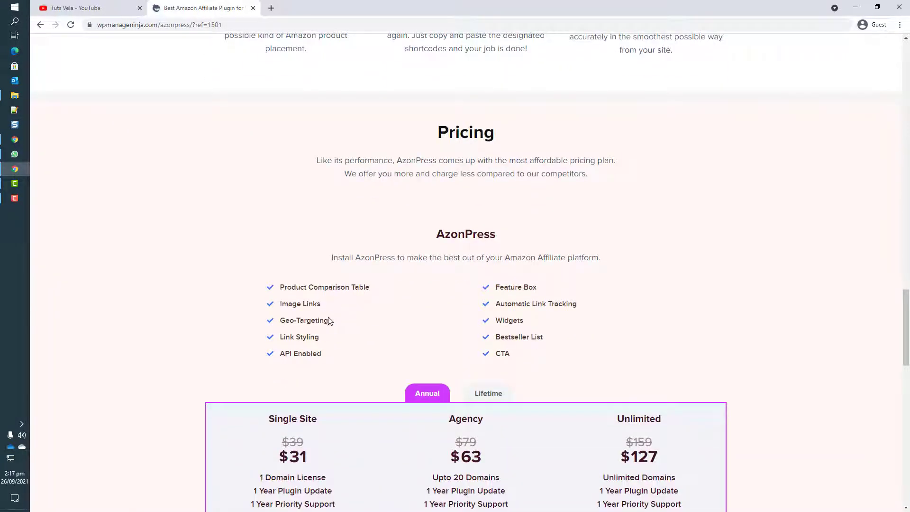
scroll(326, 319, down, 4)
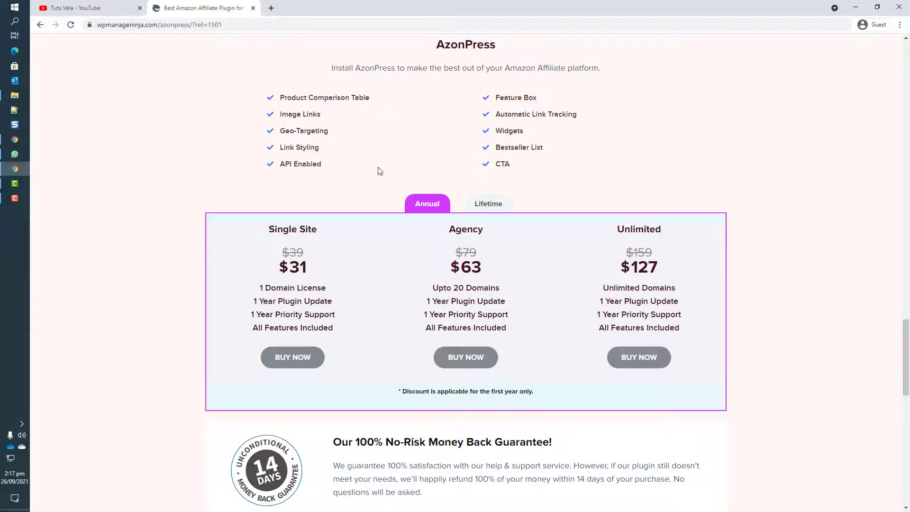
scroll(339, 164, up, 3)
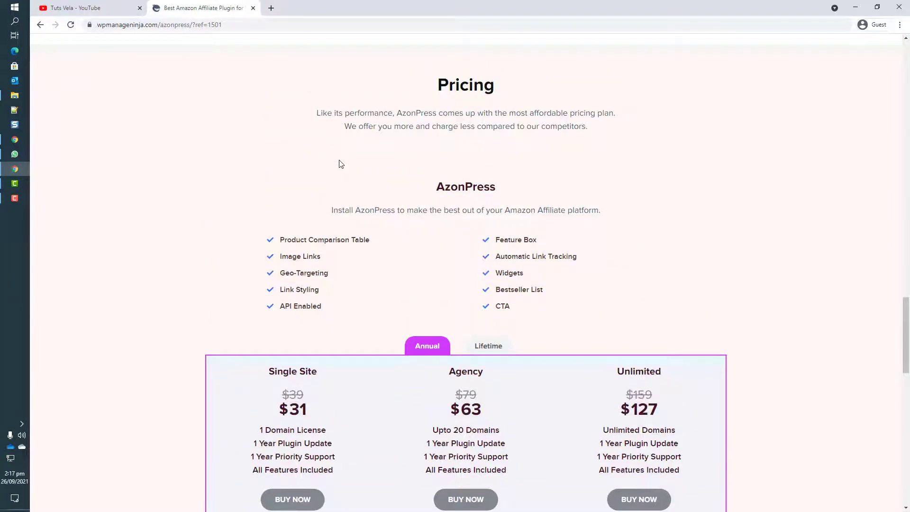
scroll(345, 166, down, 3)
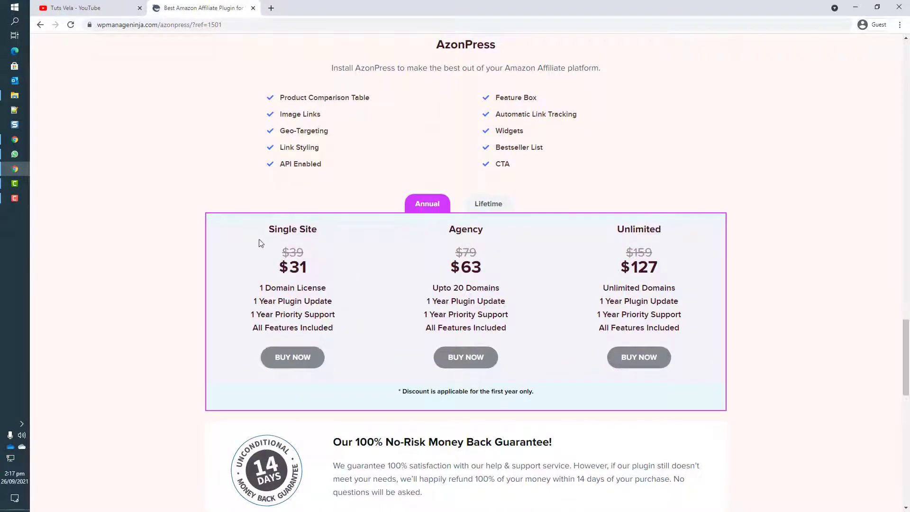
drag(258, 227, 361, 233)
drag(289, 267, 262, 273)
click(326, 271)
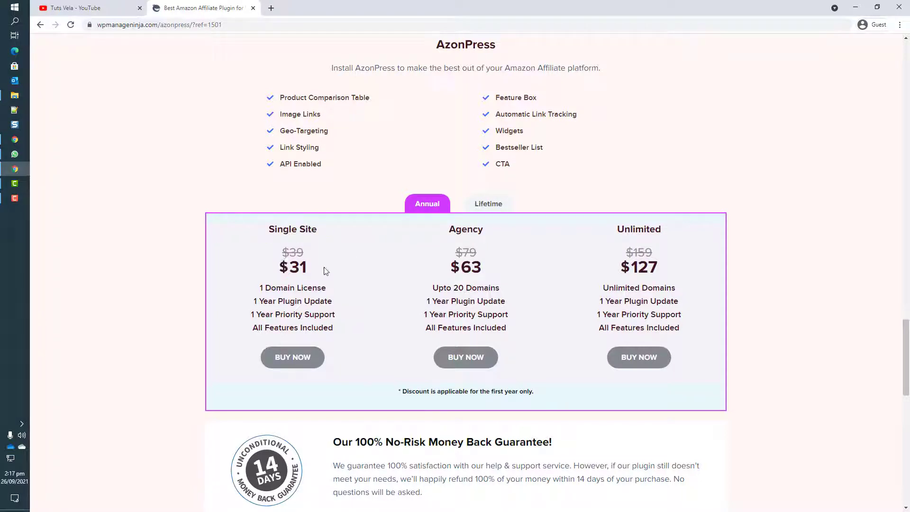
Step: Show the Lifetime pricing and compare the Single Site, Agency and Unlimited plans
click(482, 204)
drag(287, 252, 275, 267)
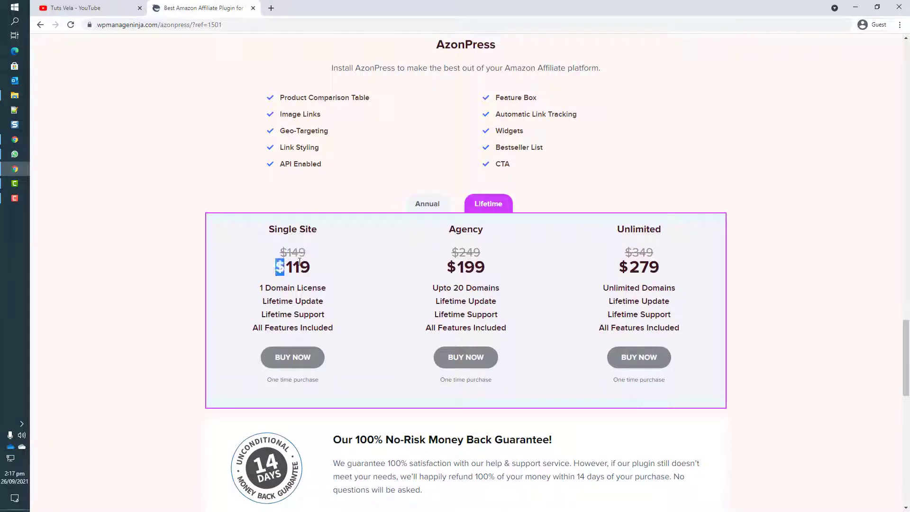
click(325, 267)
drag(661, 262, 752, 257)
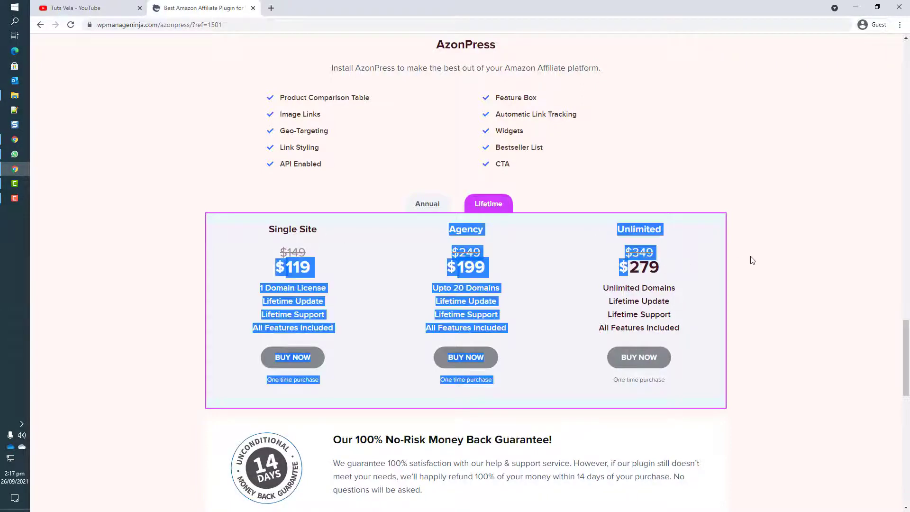
click(752, 259)
Step: Check the money back guarantee and the Frequently Asked Questions, and return towards the start of the page
scroll(749, 258, down, 4)
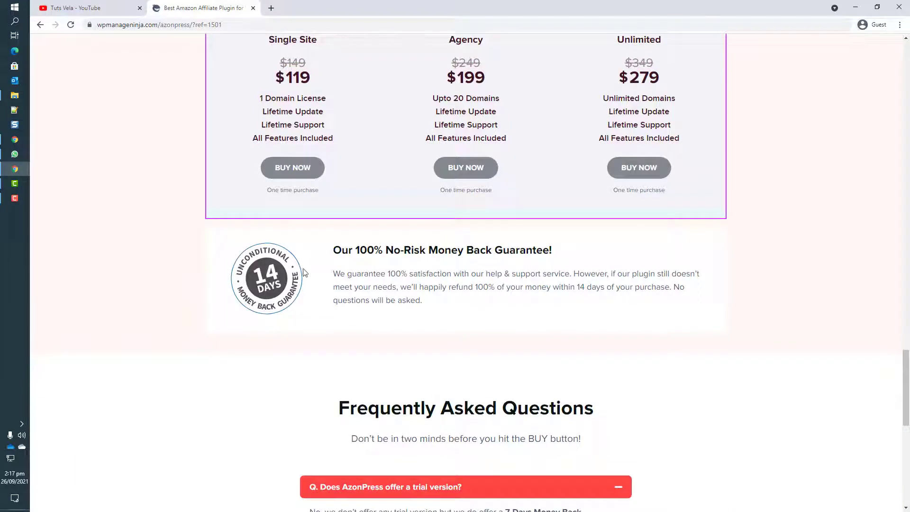
scroll(305, 279, down, 3)
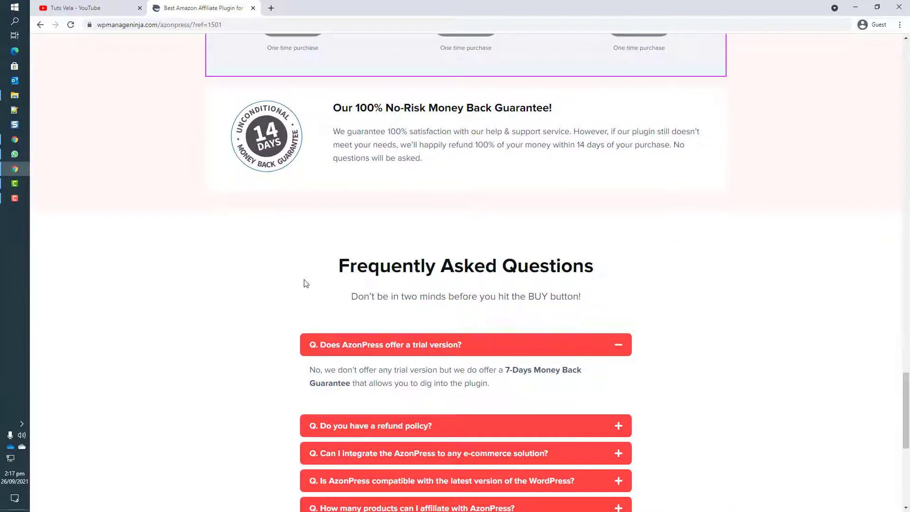
scroll(343, 237, up, 10)
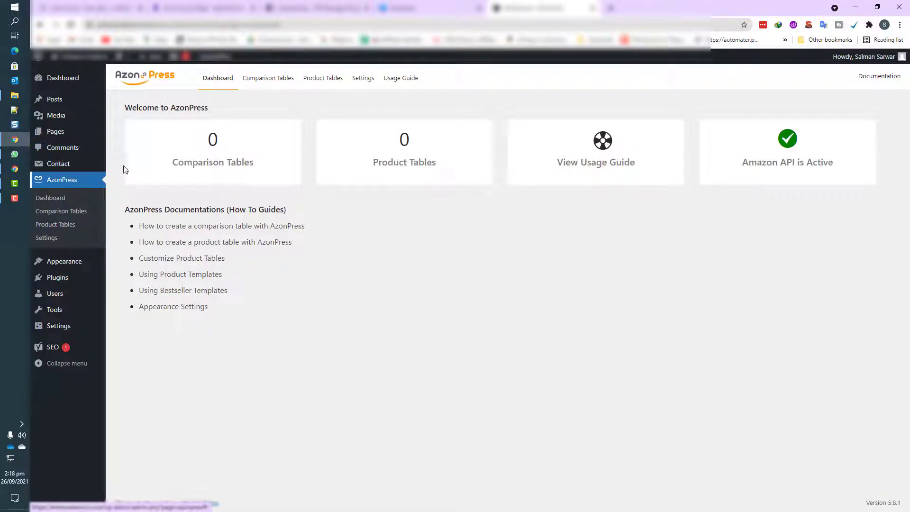
Step: Open the AzonPress settings in WordPress and check the Amazon API credential fields, Tracking Id and API status
click(47, 239)
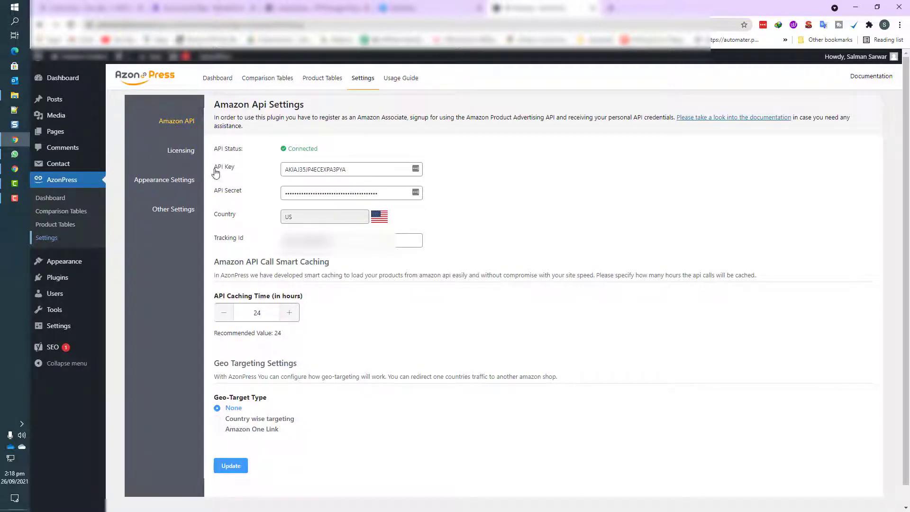
drag(214, 171, 212, 242)
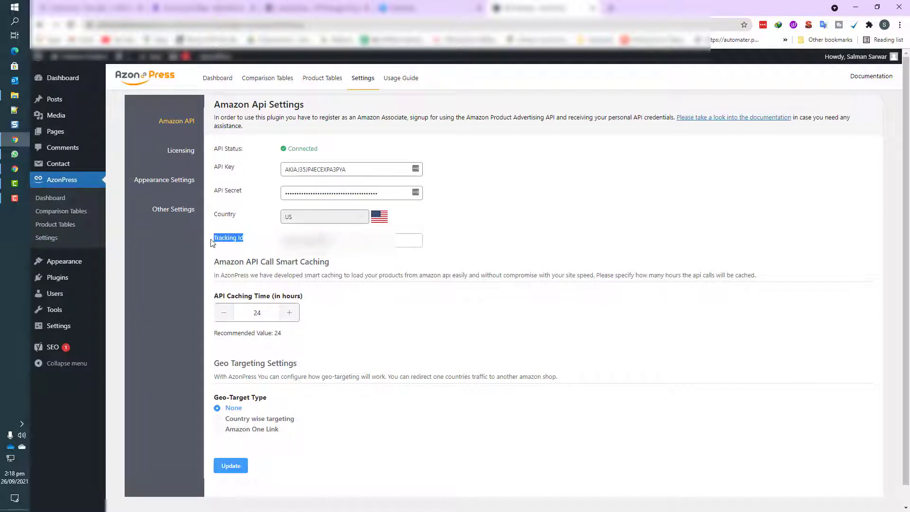
click(464, 245)
drag(289, 147, 322, 150)
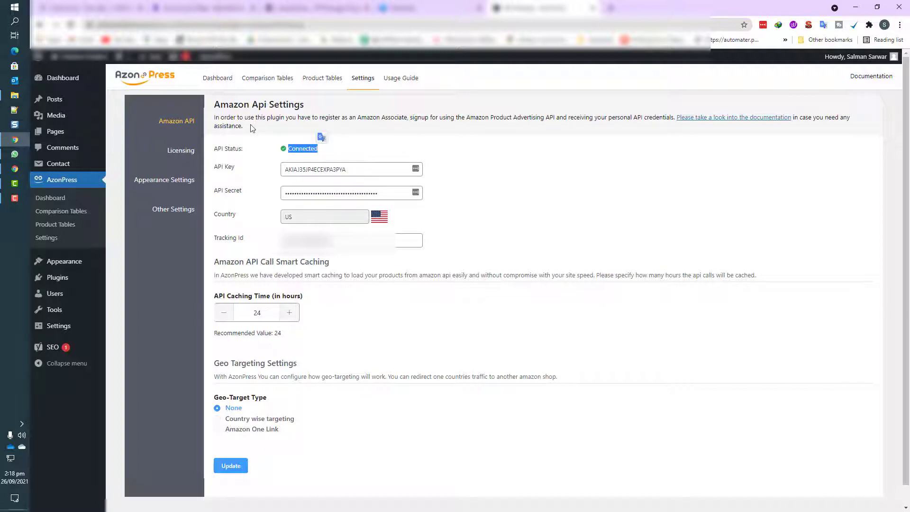
Step: Open the AzonPress Licensing settings and check the plugin's license status
click(180, 161)
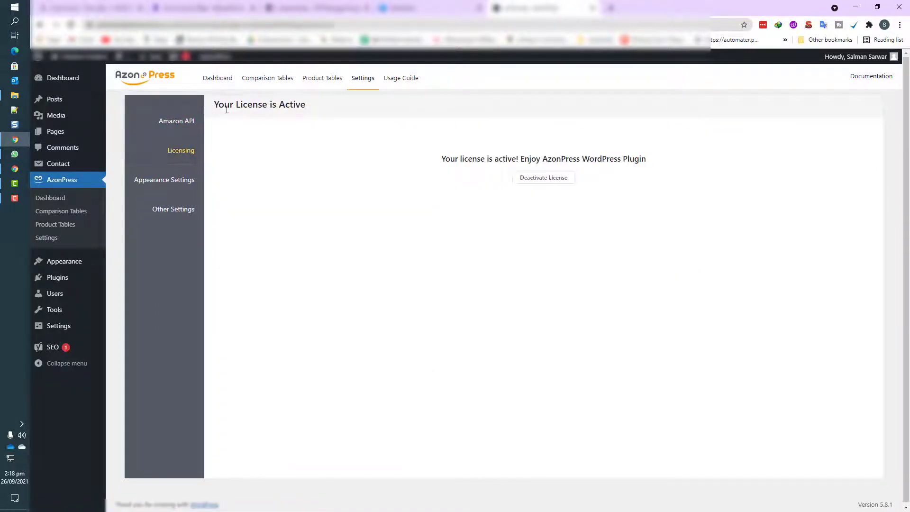
drag(217, 105, 306, 106)
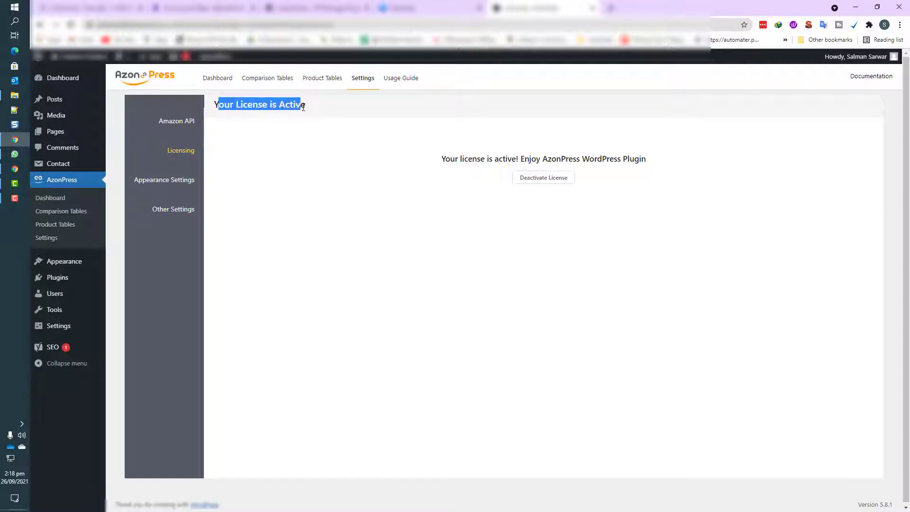
click(328, 145)
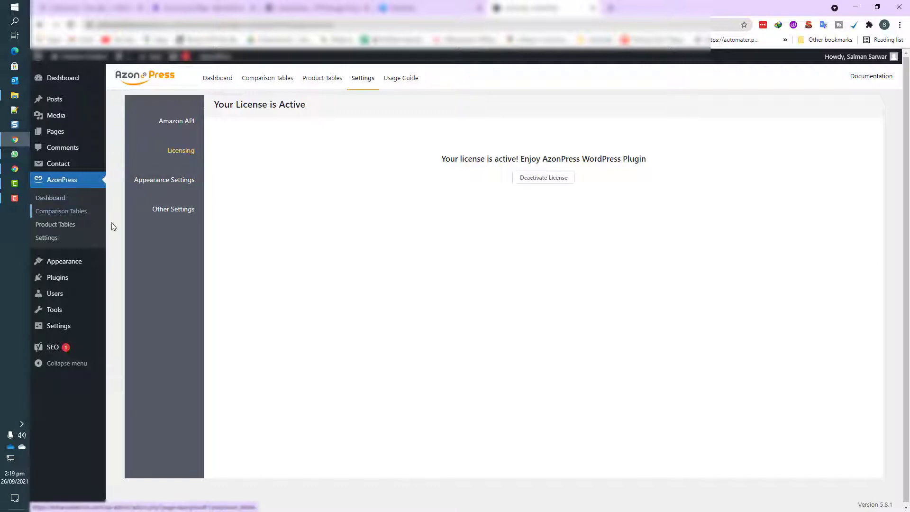
Step: Open AzonPress's Product Tables module and read its welcome heading
click(67, 223)
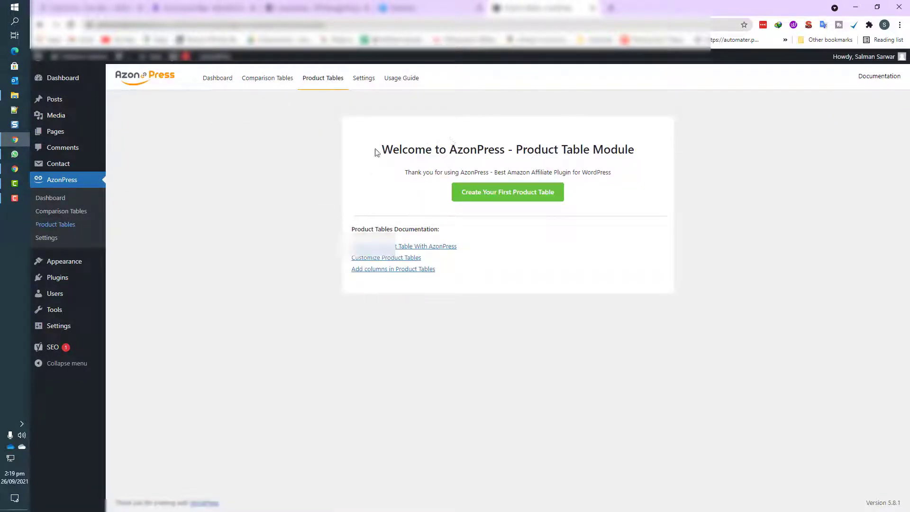
drag(376, 150, 653, 160)
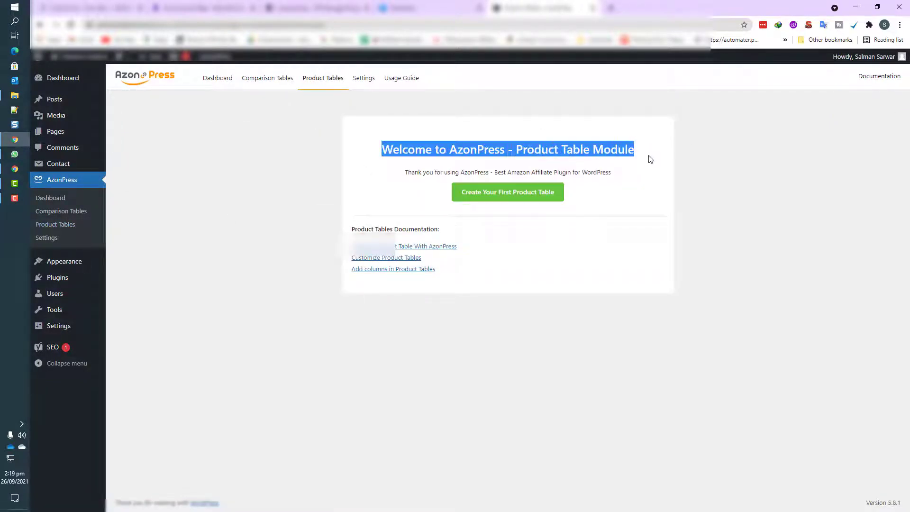
click(604, 164)
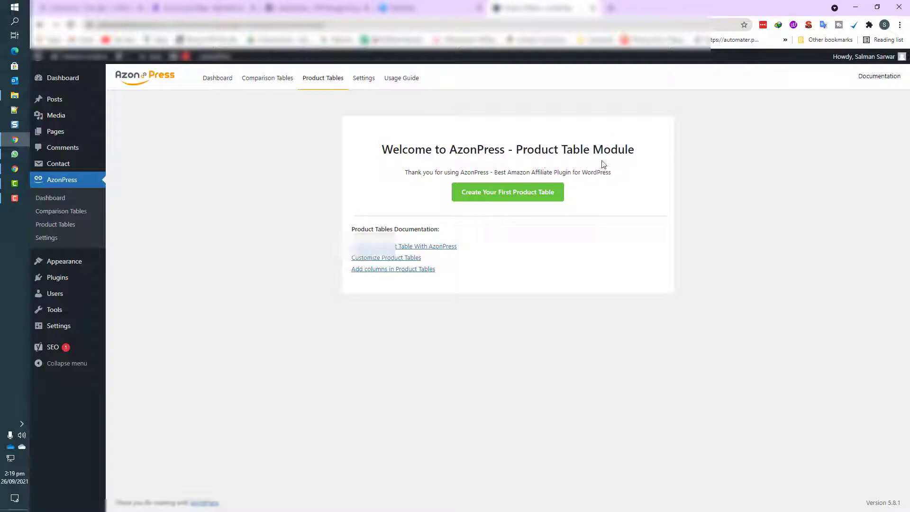
Step: Start creating the first product table and title it "Gaming Keyboards Under $200"
click(494, 193)
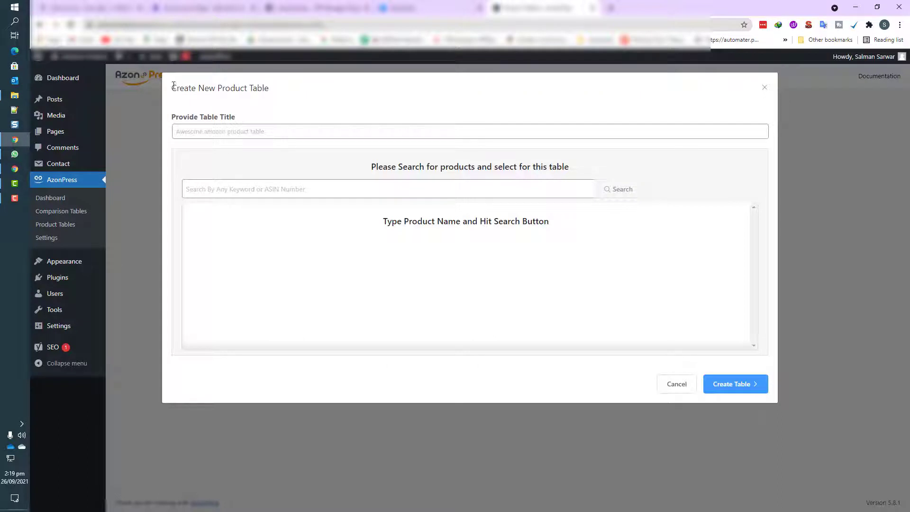
drag(173, 87, 270, 89)
click(176, 118)
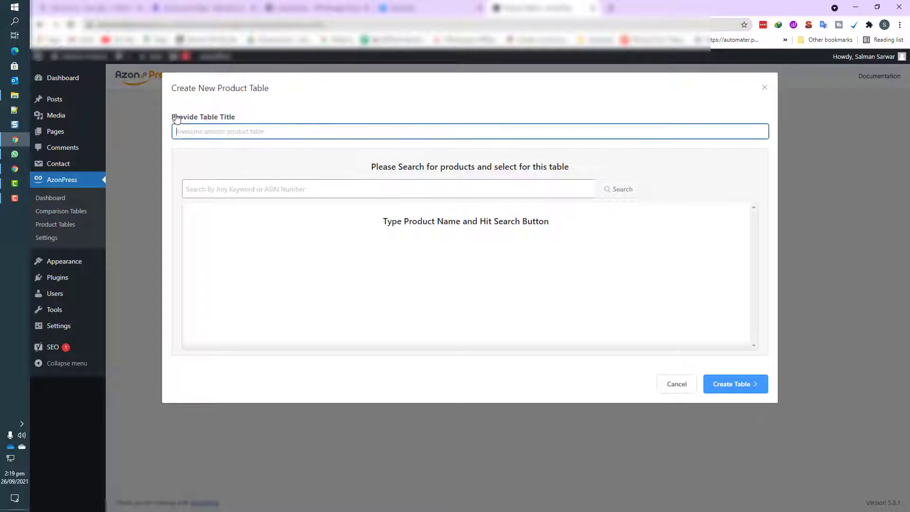
drag(176, 118, 229, 123)
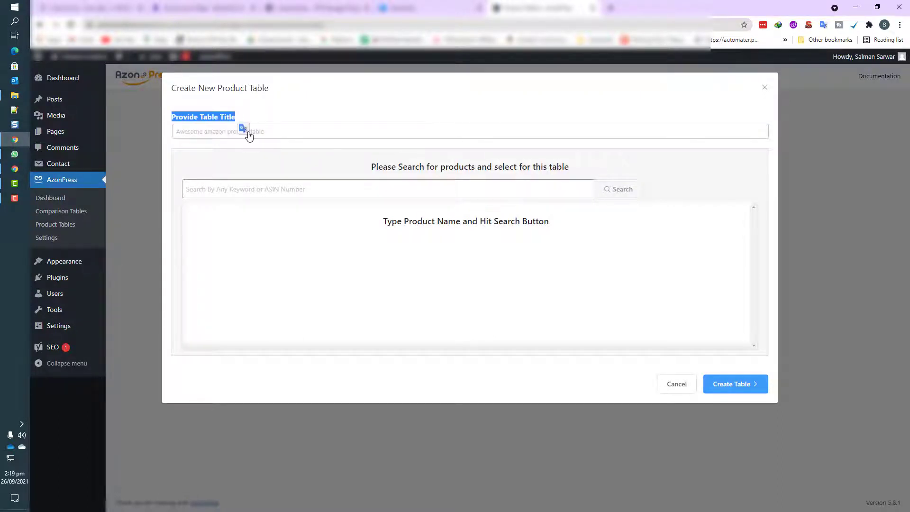
click(282, 131)
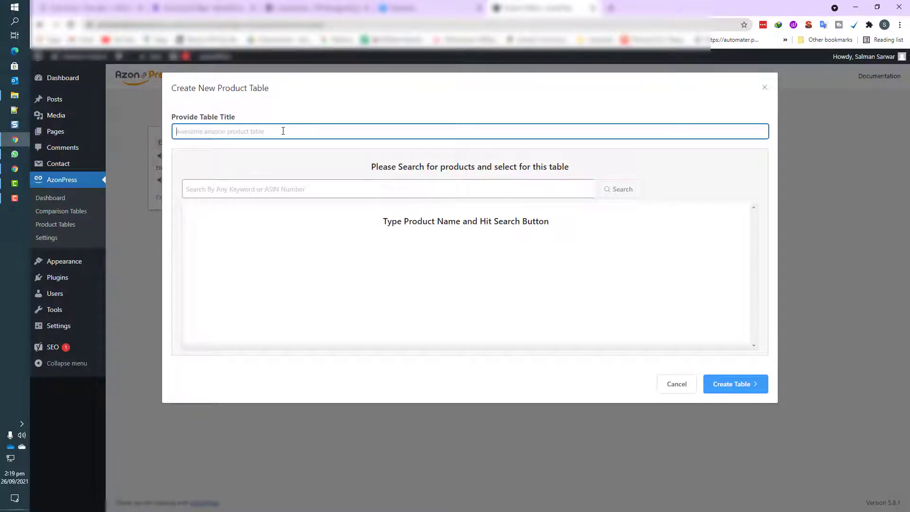
text(Gaming Keyboards Under $200)
drag(248, 136, 173, 131)
click(240, 124)
Step: Copy "Gaming Keyboards" from the table title and search for products with that keyword
drag(372, 168, 583, 168)
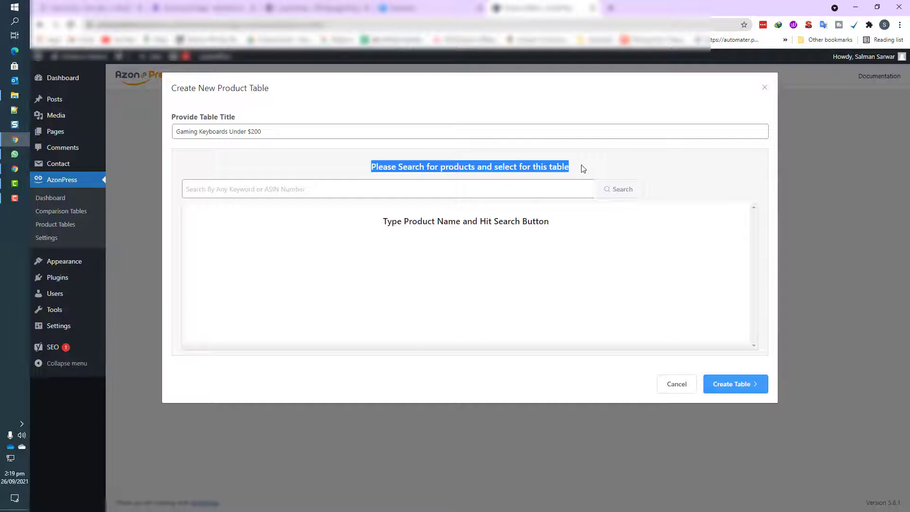
click(229, 133)
drag(227, 132, 176, 132)
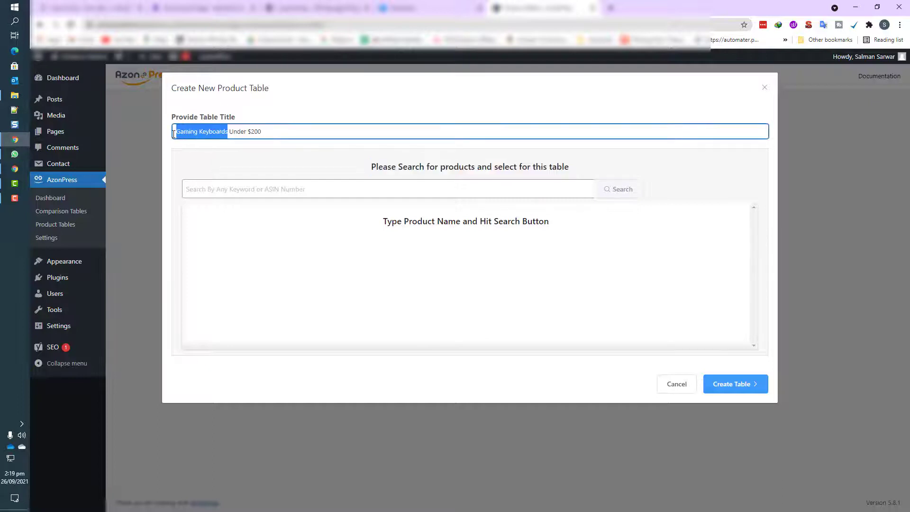
key(ctrl+c)
click(287, 186)
key(ctrl+v)
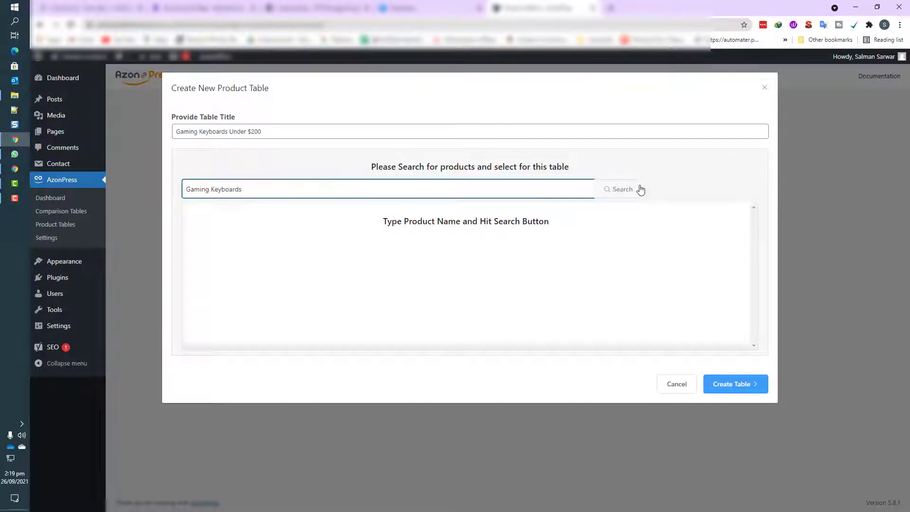
click(621, 189)
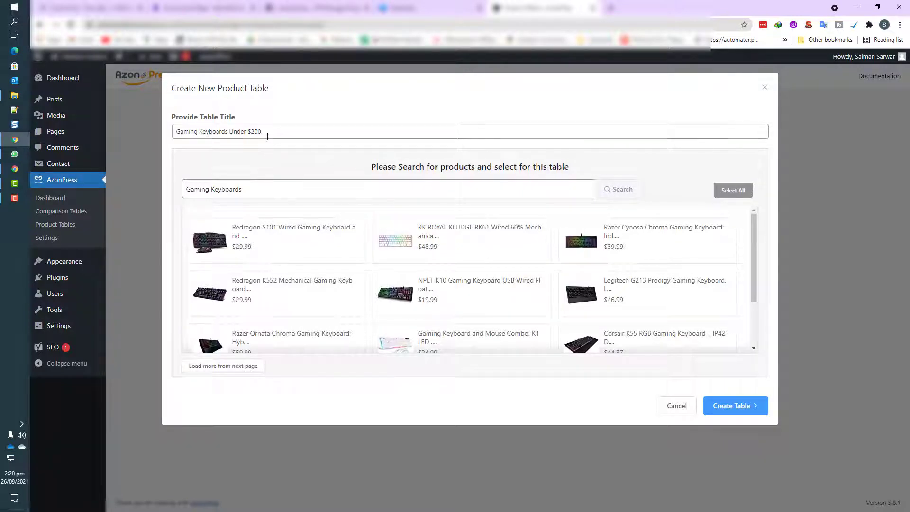
Step: Select the Redragon S101, RK ROYAL KLUDGE RK61, Razer Cynosa Chroma, Redragon K552, NPET K10 and Logitech G213 keyboards for the table
click(291, 244)
click(478, 241)
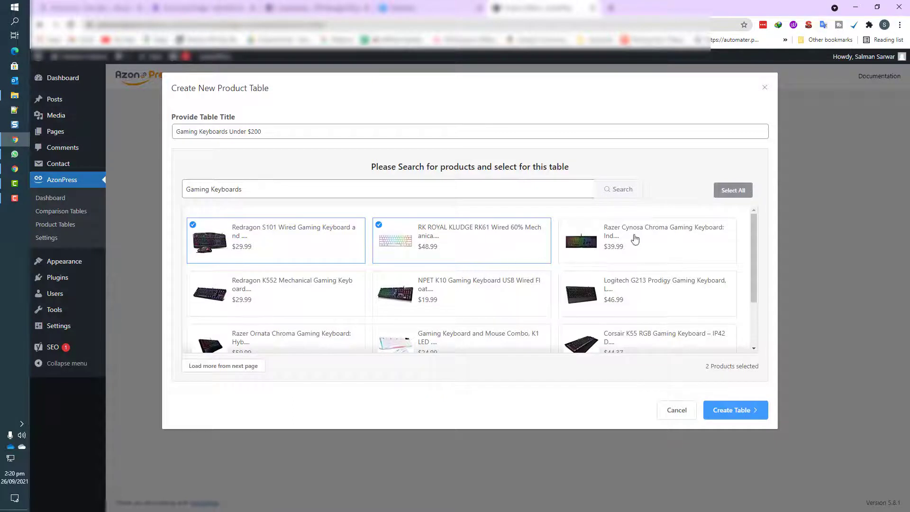
click(632, 242)
click(333, 309)
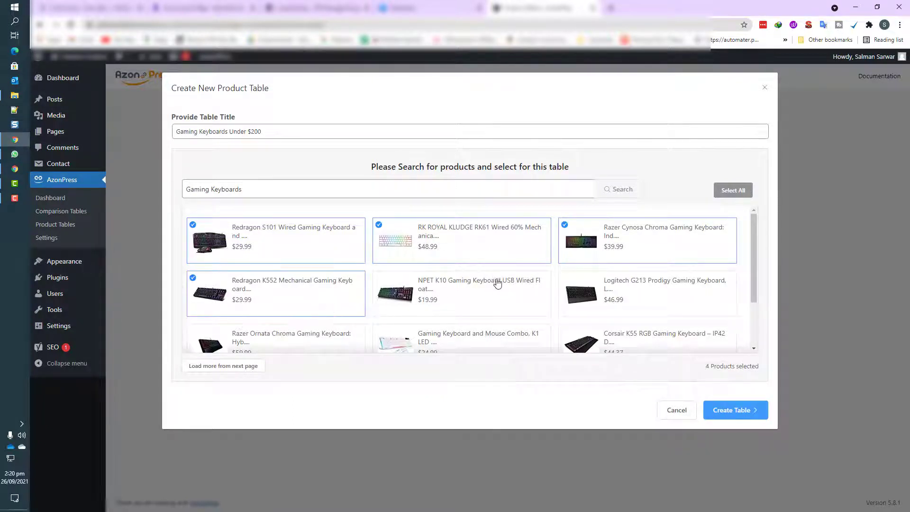
click(497, 283)
click(632, 287)
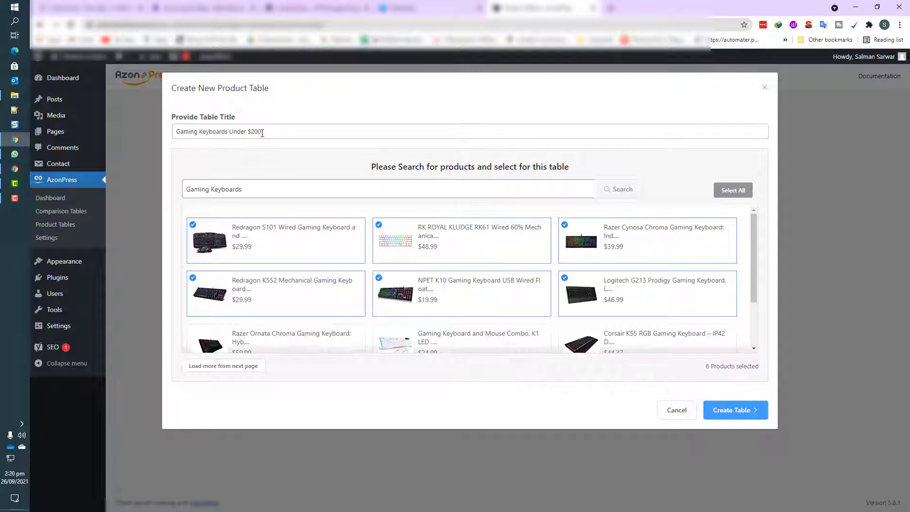
Step: Change the table title to "Gaming Keyboards Under $50" and check the listed keyboards' prices
drag(262, 132, 253, 133)
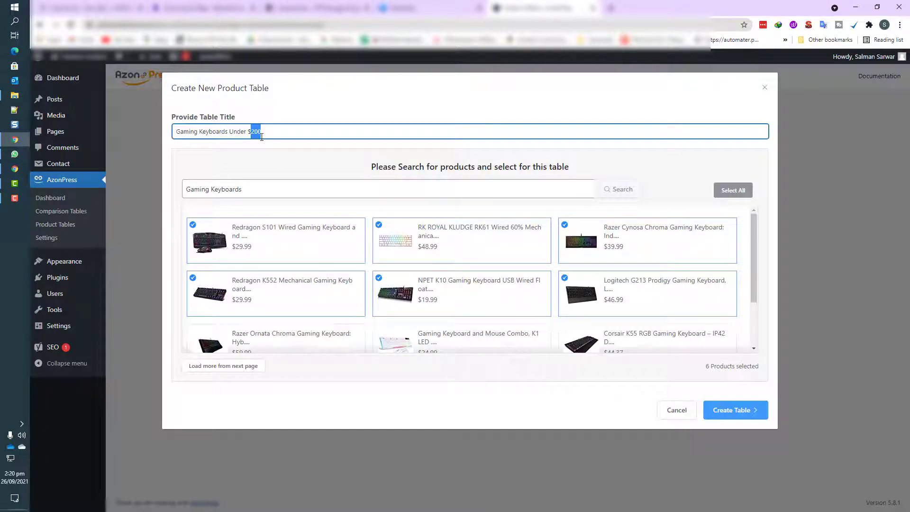
text(5)
scroll(649, 262, down, 1)
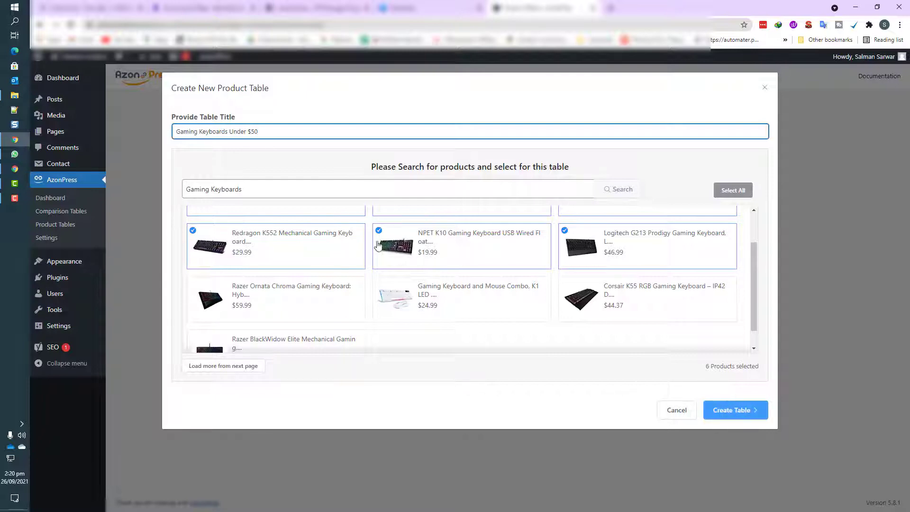
scroll(205, 225, up, 1)
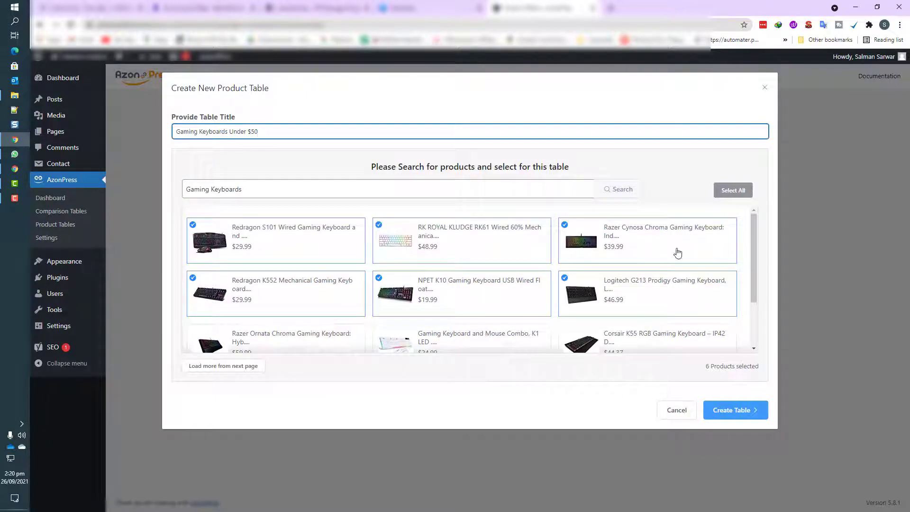
Step: Load more search results from the next page, look through them, and create the table with the selected keyboards
scroll(635, 258, down, 1)
scroll(635, 258, down, 2)
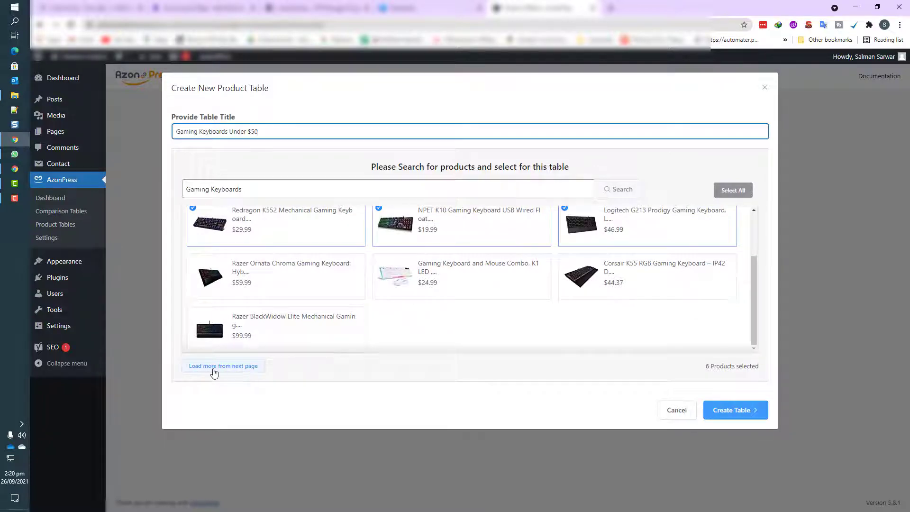
click(254, 370)
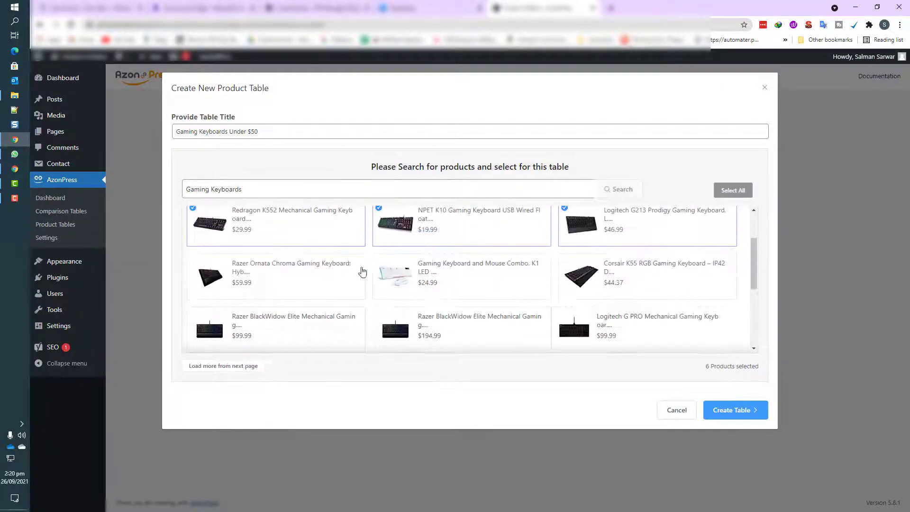
scroll(363, 265, down, 5)
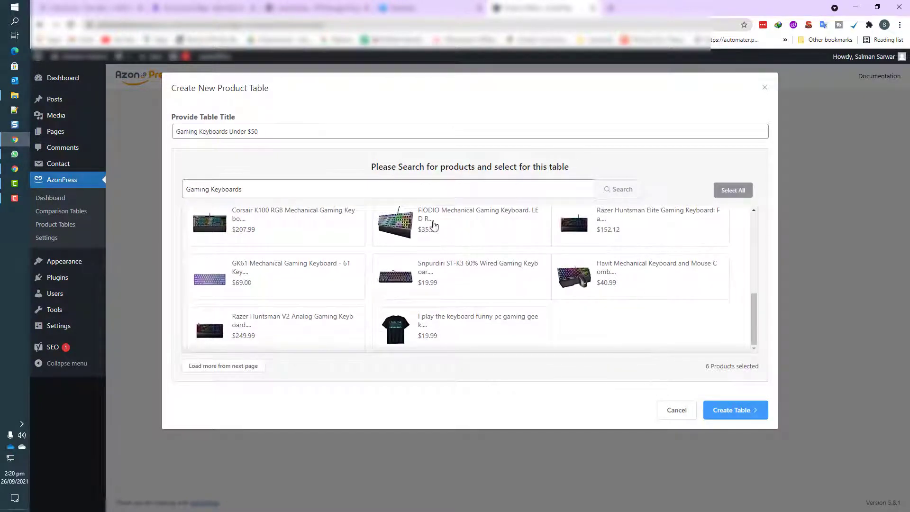
scroll(390, 289, up, 5)
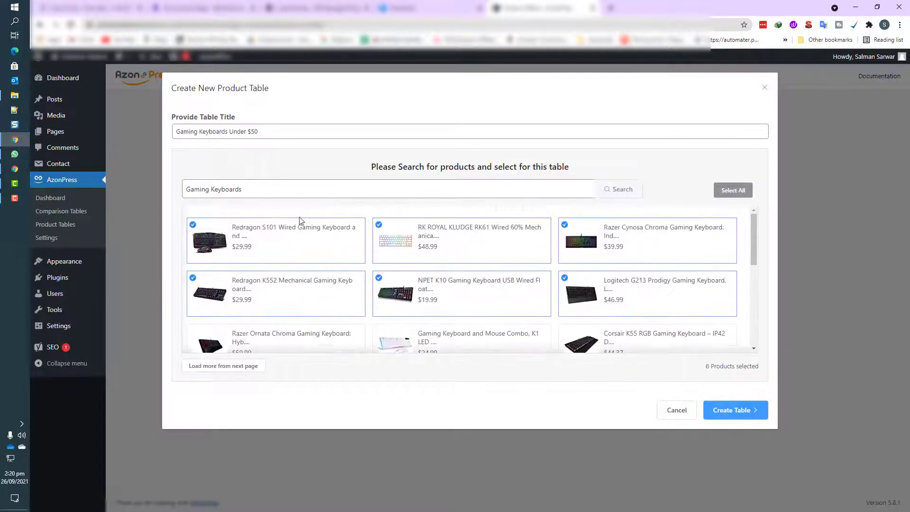
click(734, 409)
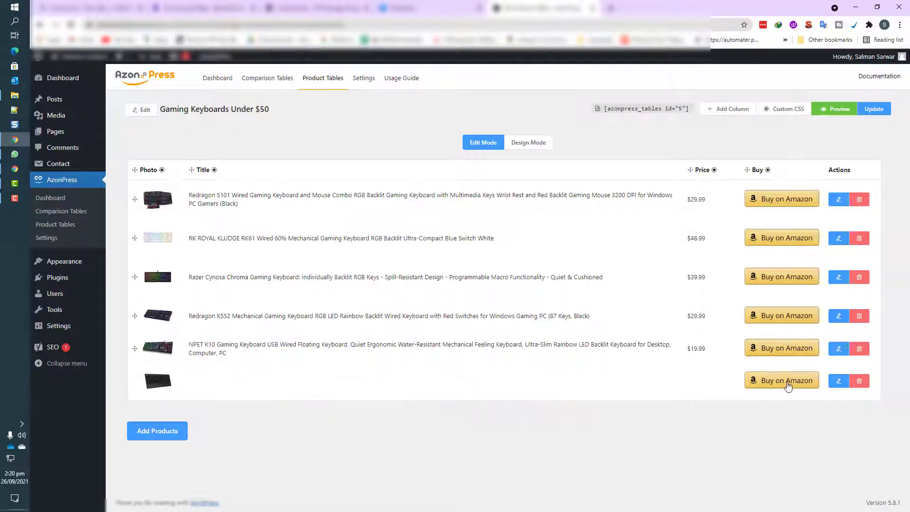
Step: Open the Redragon S101 product row for editing, examine its full title, and close the row editor
click(839, 199)
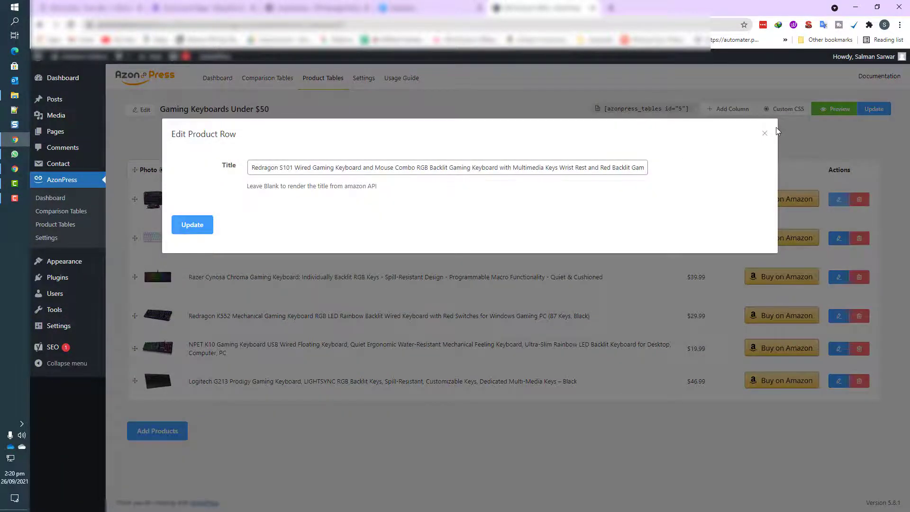
click(763, 137)
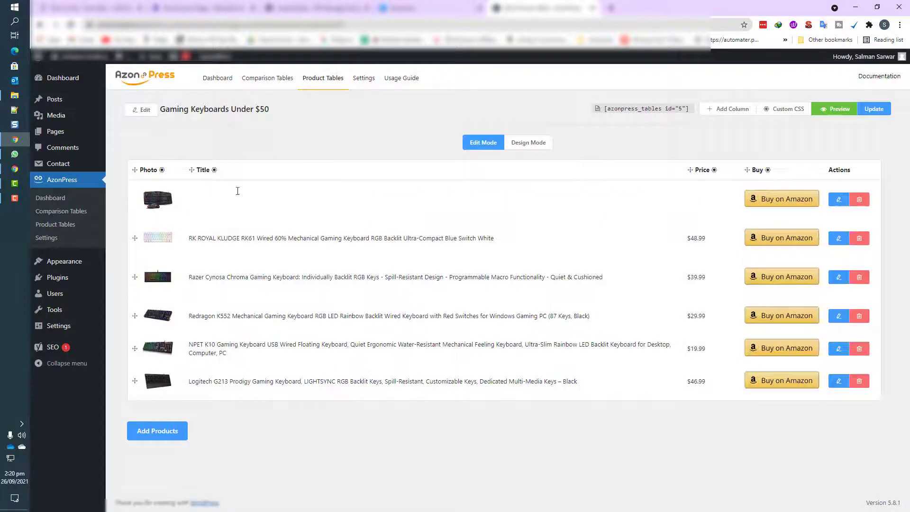
click(838, 199)
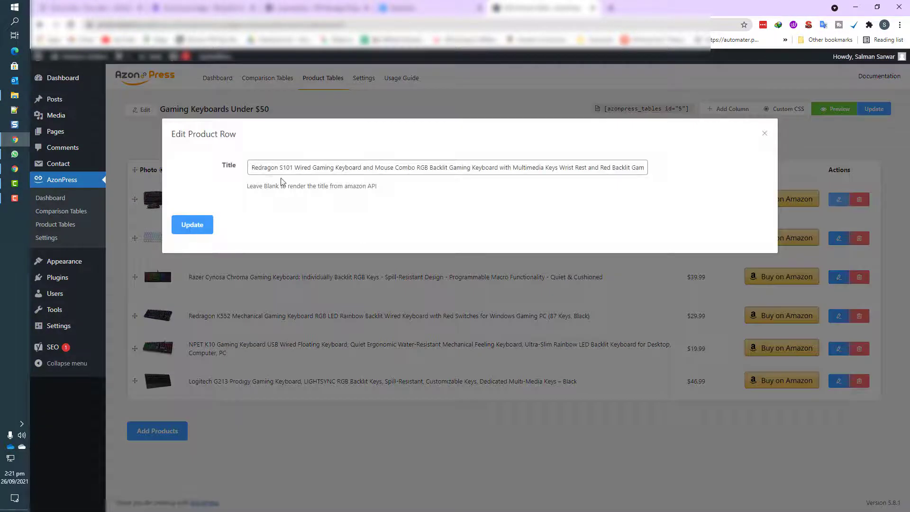
click(268, 169)
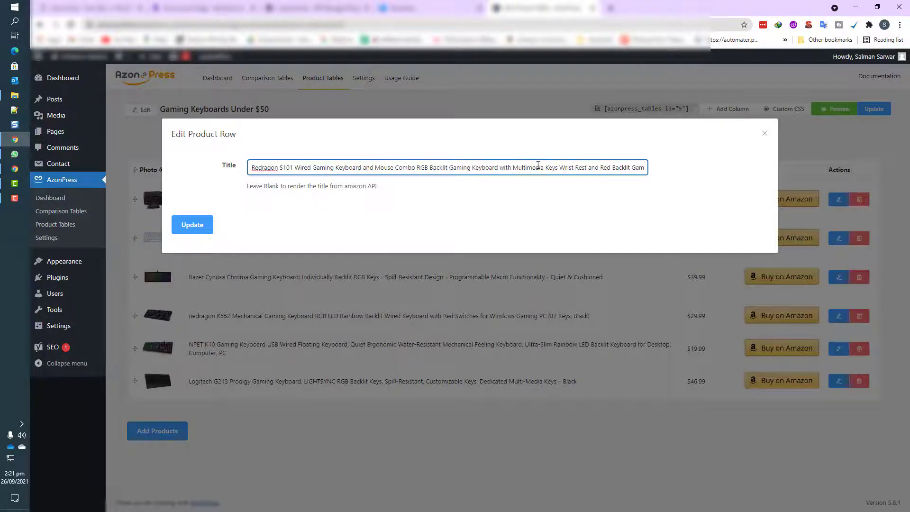
drag(633, 170, 685, 173)
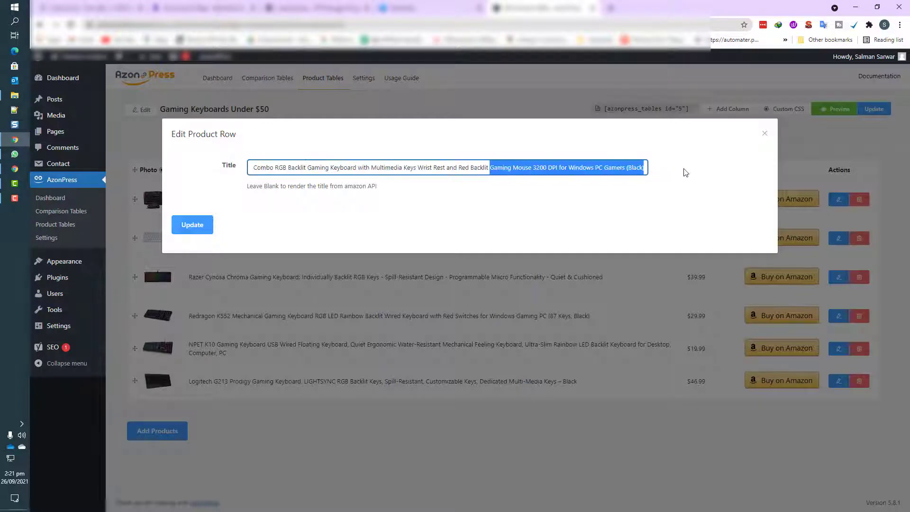
click(767, 133)
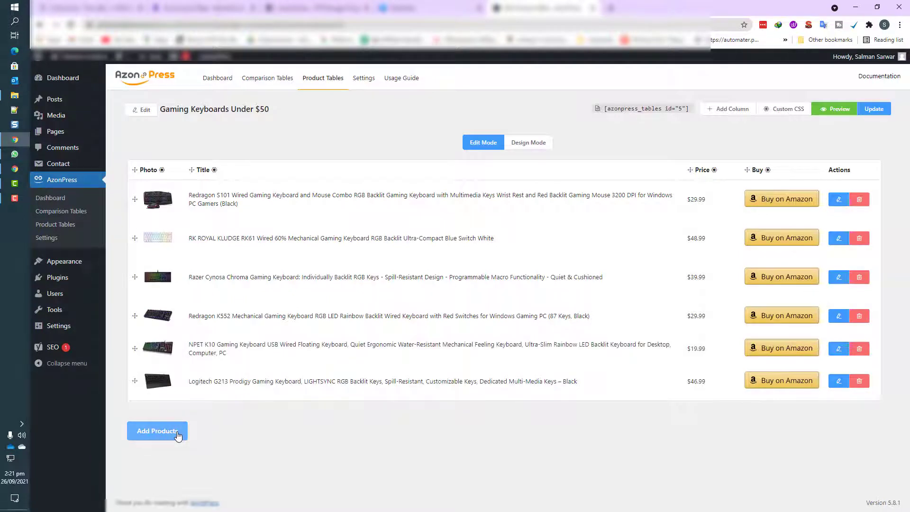
Step: Reorder the product rows so RK ROYAL KLUDGE RK61 is first, Logitech G213 second and Razer Cynosa Chroma third
drag(134, 237, 138, 208)
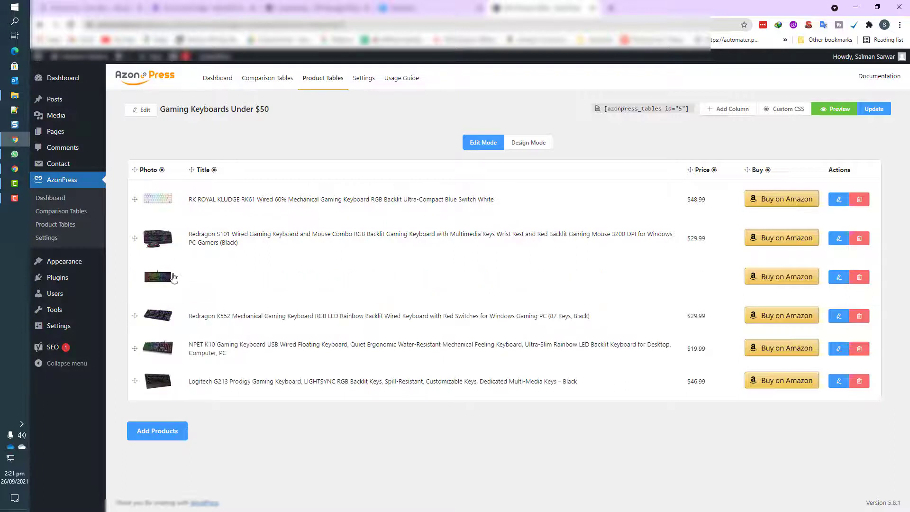
drag(136, 279, 137, 237)
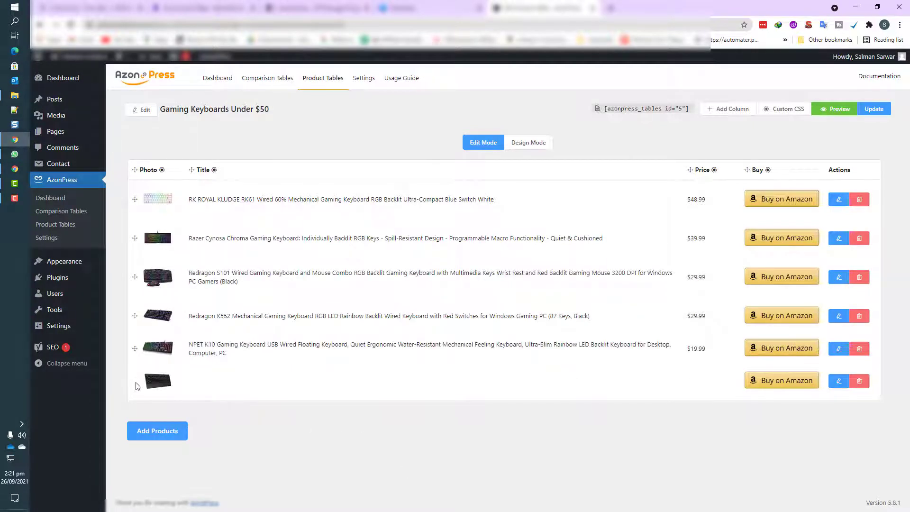
drag(132, 384, 137, 226)
click(291, 413)
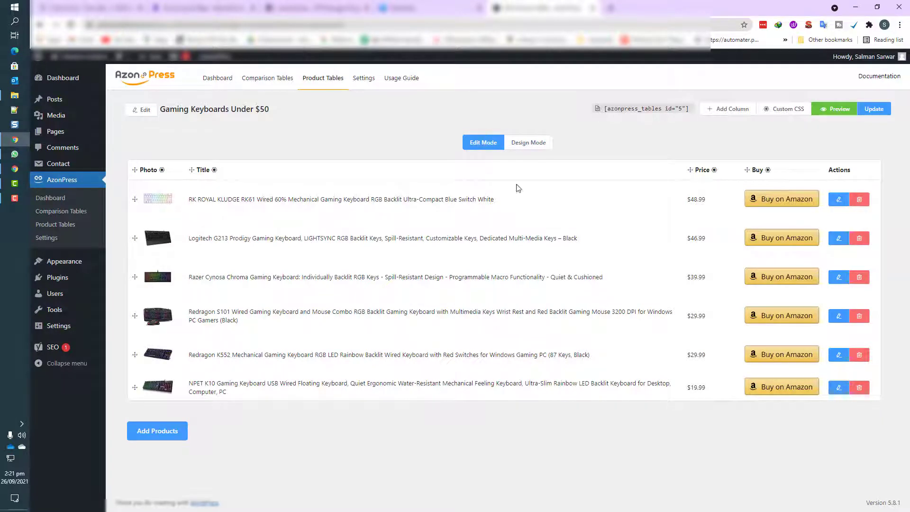
Step: Switch the table to Design Mode, try the Bootstrap 3 and Bootstrap 4 styling libraries, and set it back to Semantic UI
click(517, 150)
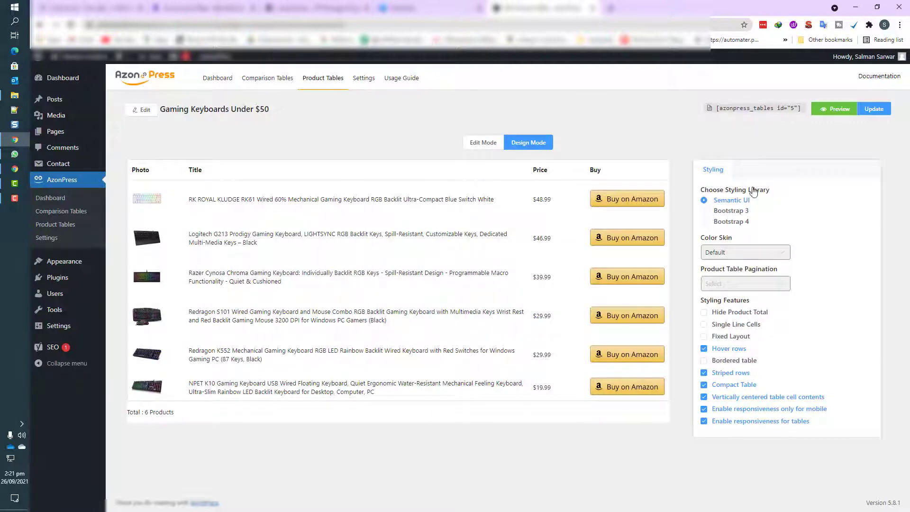
drag(771, 190, 701, 195)
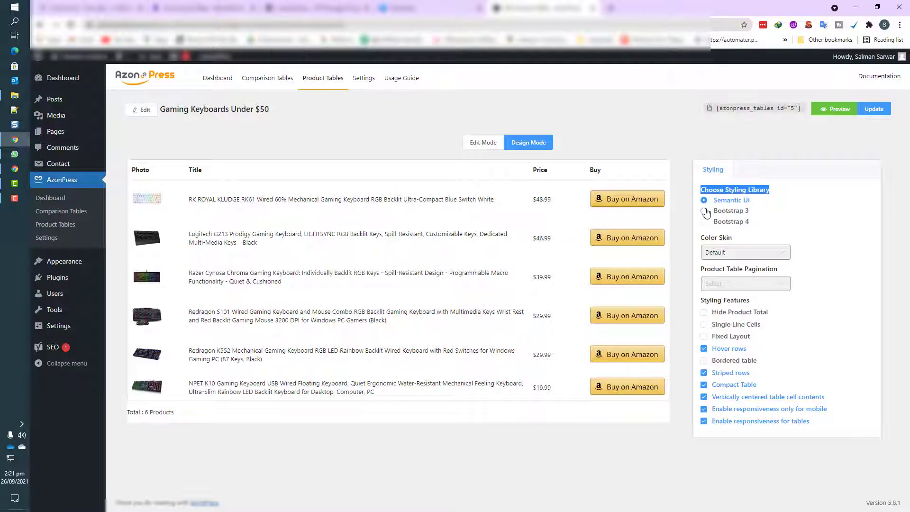
click(704, 211)
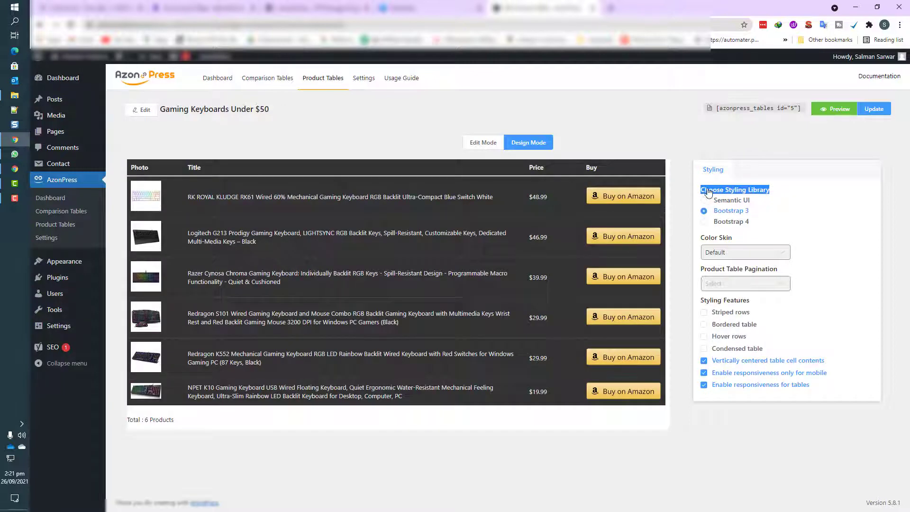
click(704, 222)
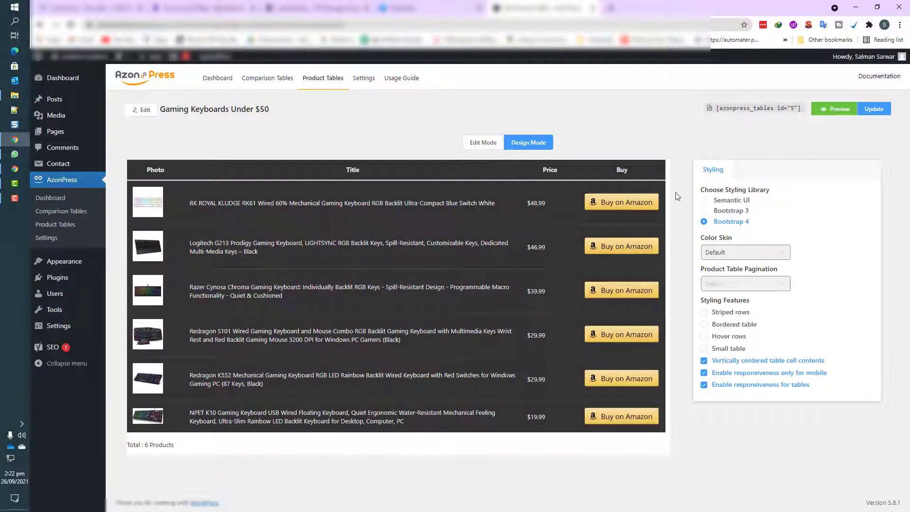
click(702, 201)
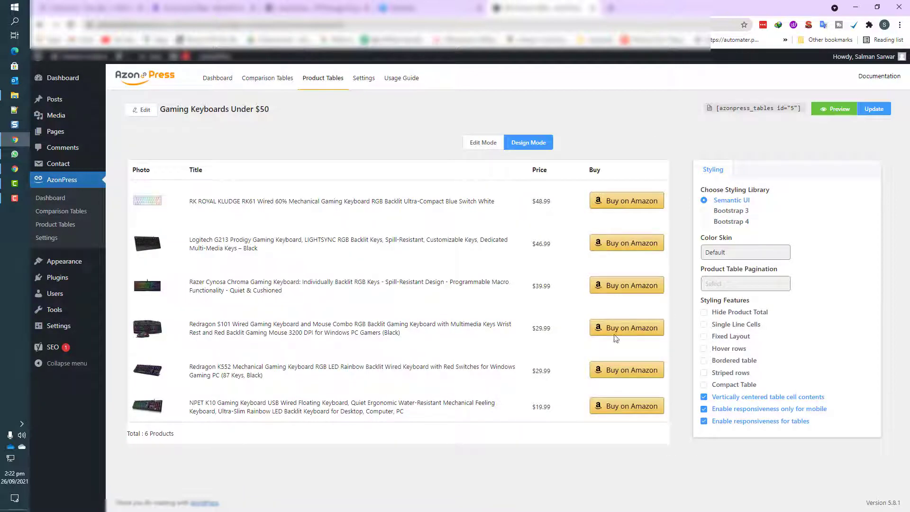
Step: Try the Red, Orange, Yellow, Olive and Green color skins on the product table
click(783, 256)
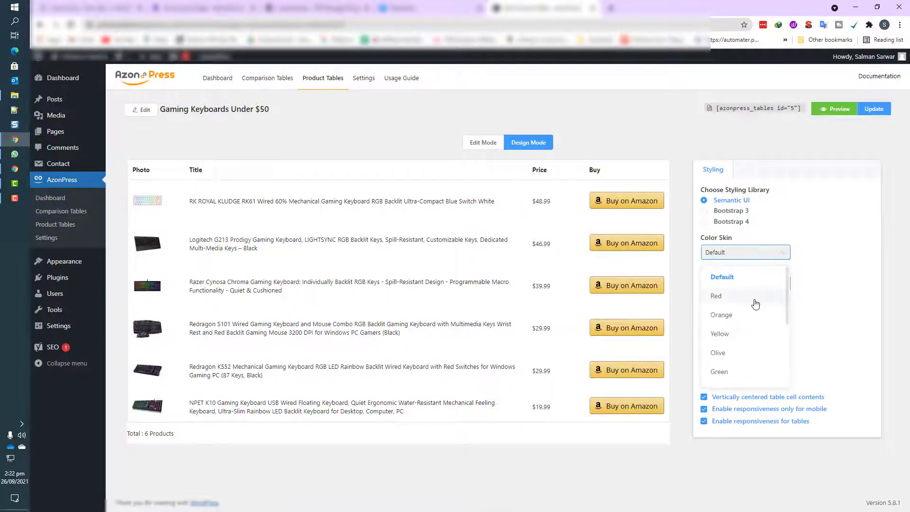
click(755, 299)
click(723, 259)
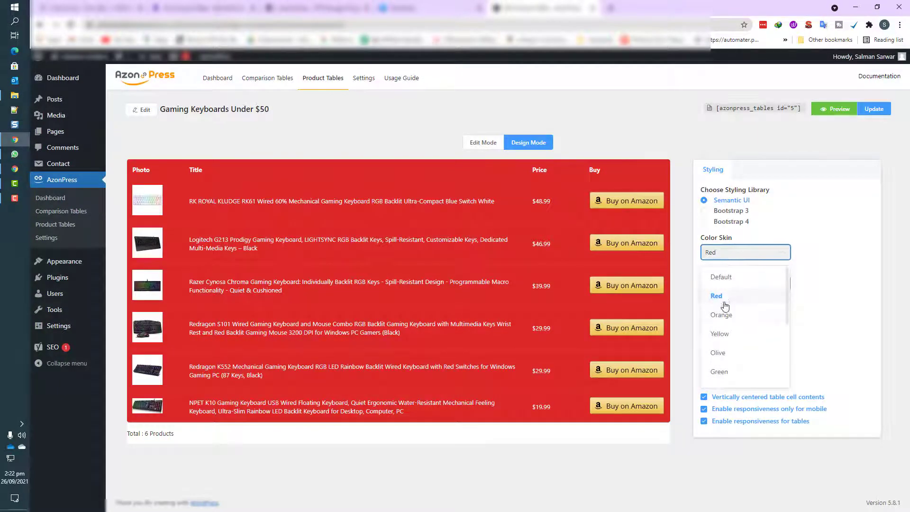
click(723, 314)
click(733, 260)
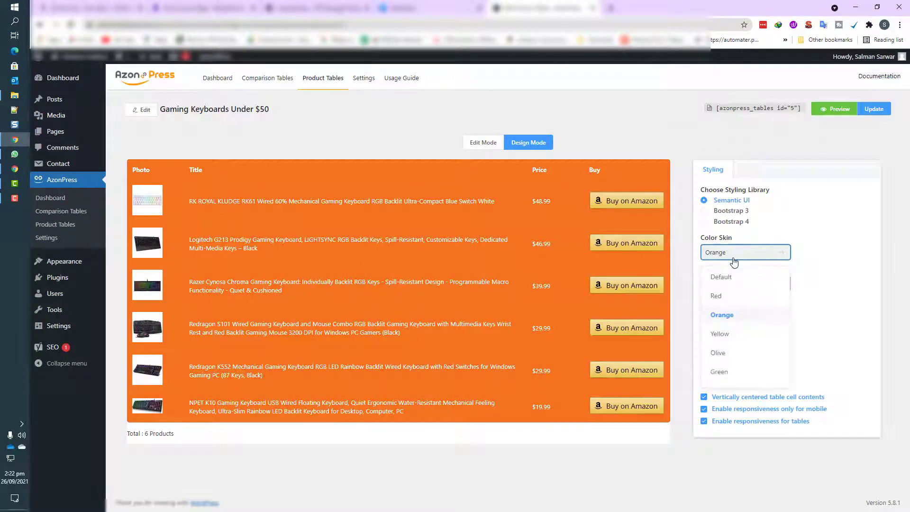
click(739, 339)
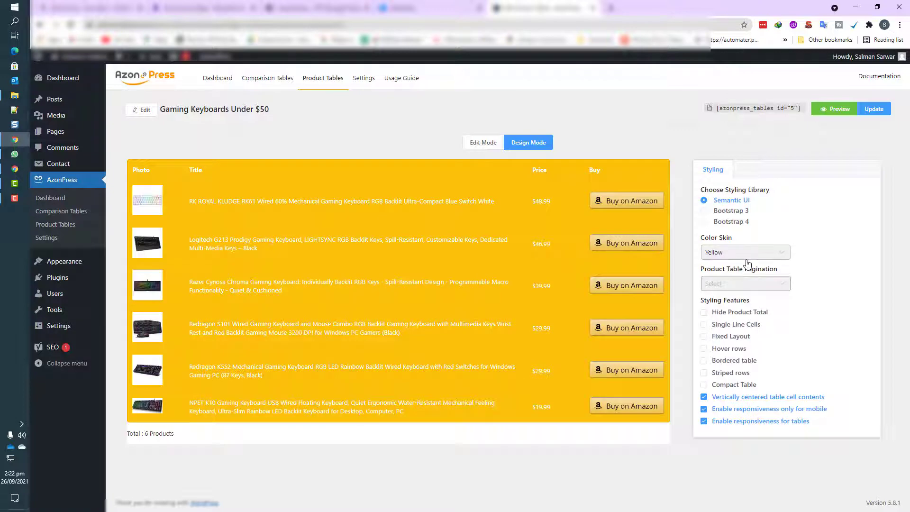
click(750, 256)
click(756, 355)
click(751, 253)
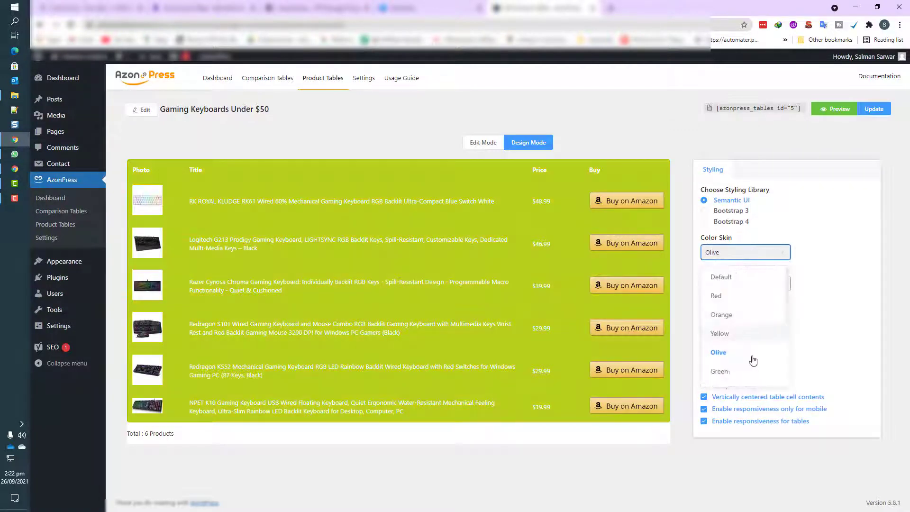
click(742, 372)
Step: Look through the remaining color skins, try Black, and set the table's skin back to Default
click(711, 258)
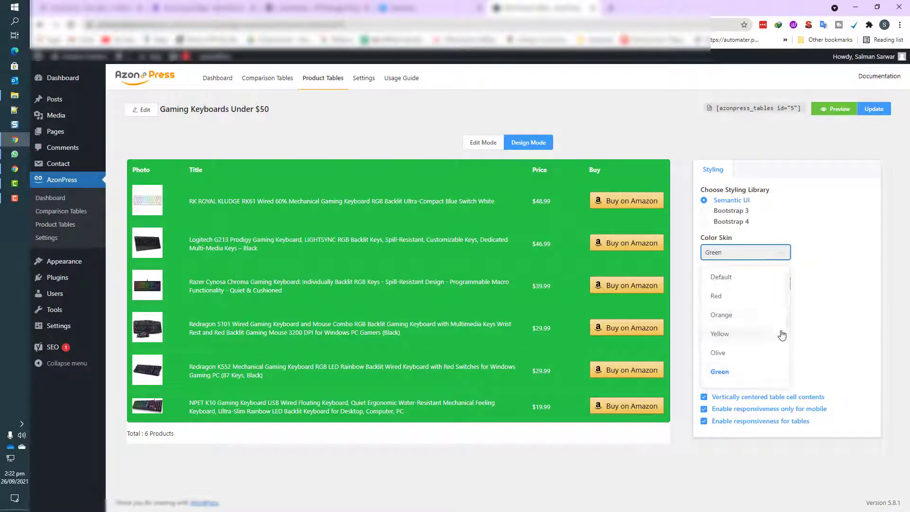
scroll(758, 331, down, 3)
scroll(763, 326, up, 3)
scroll(756, 321, down, 4)
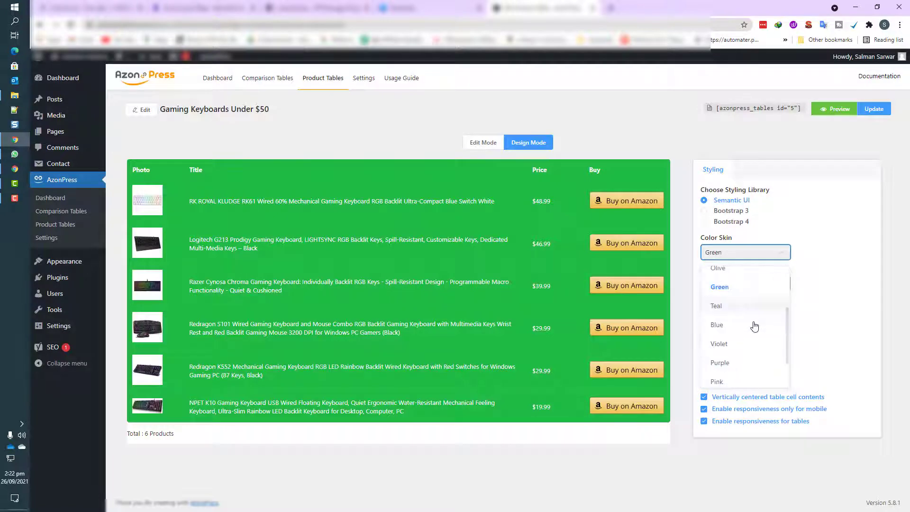
click(734, 373)
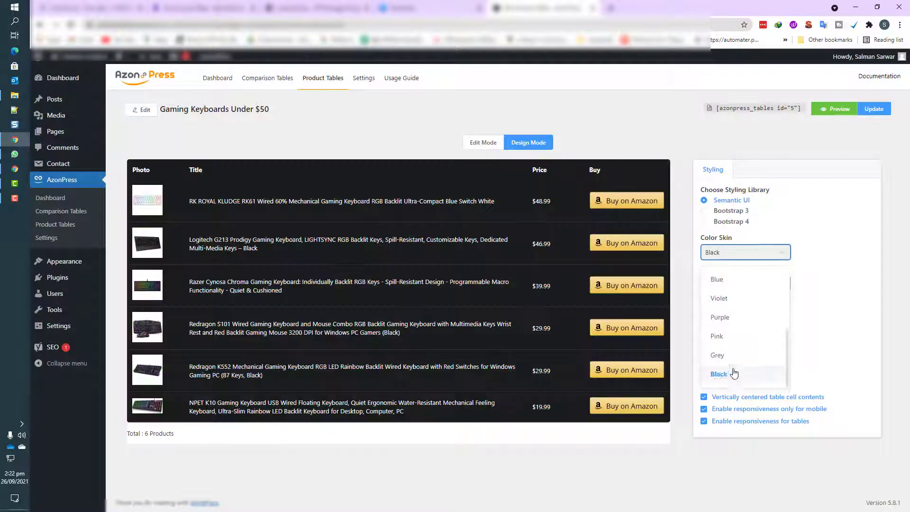
click(732, 253)
scroll(739, 303, up, 2)
click(726, 275)
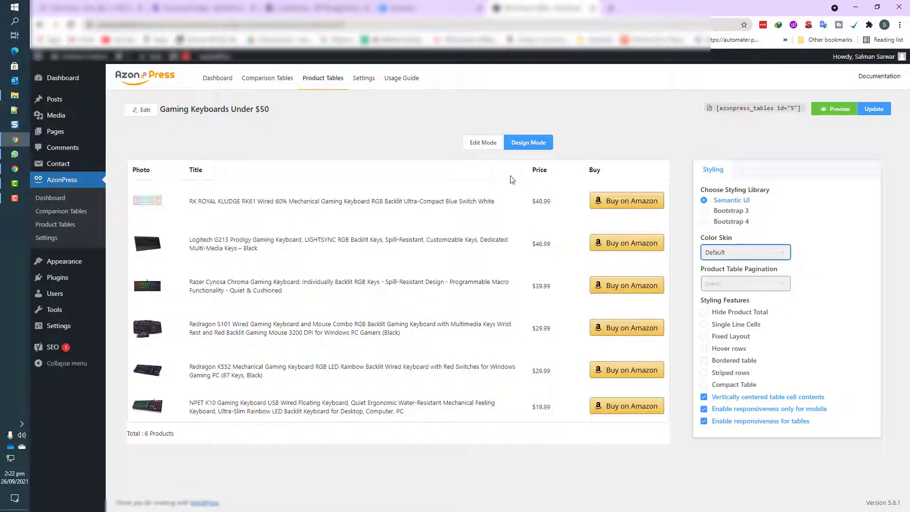
Step: Try a product table pagination of 10, and set the pagination to None
click(767, 287)
click(752, 308)
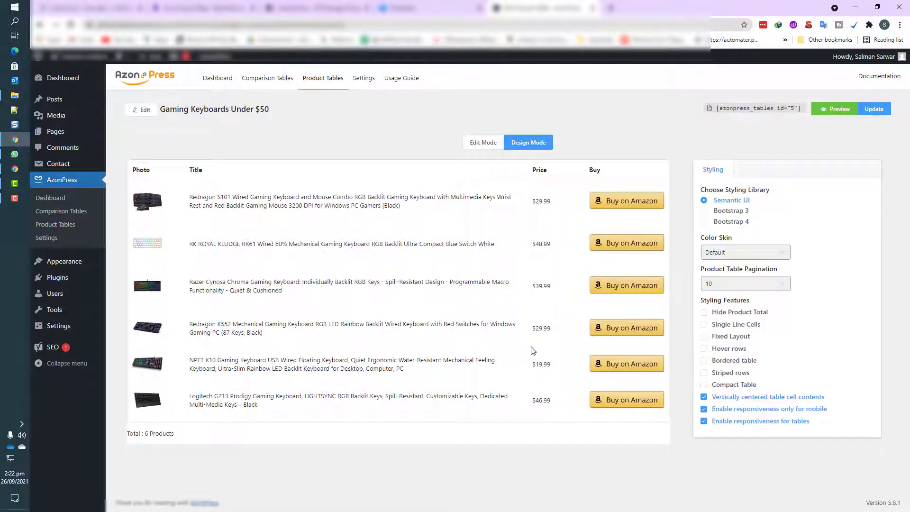
click(746, 284)
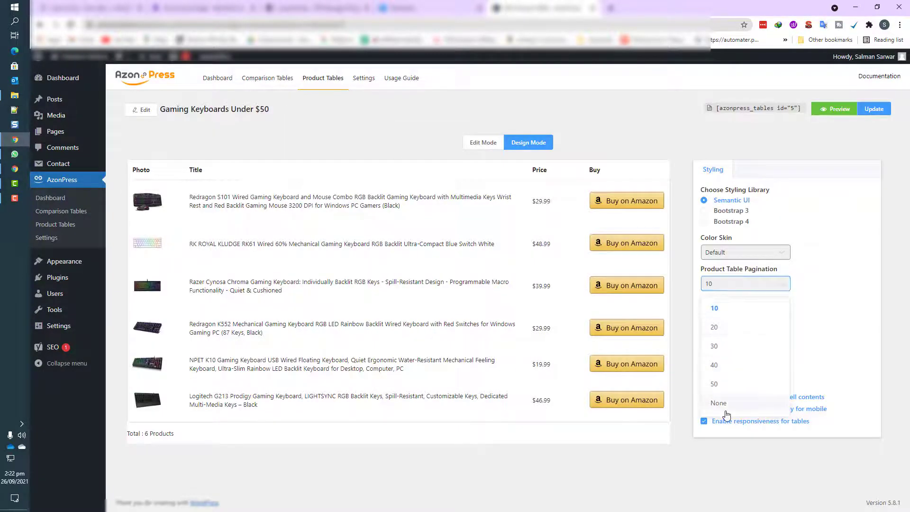
click(724, 403)
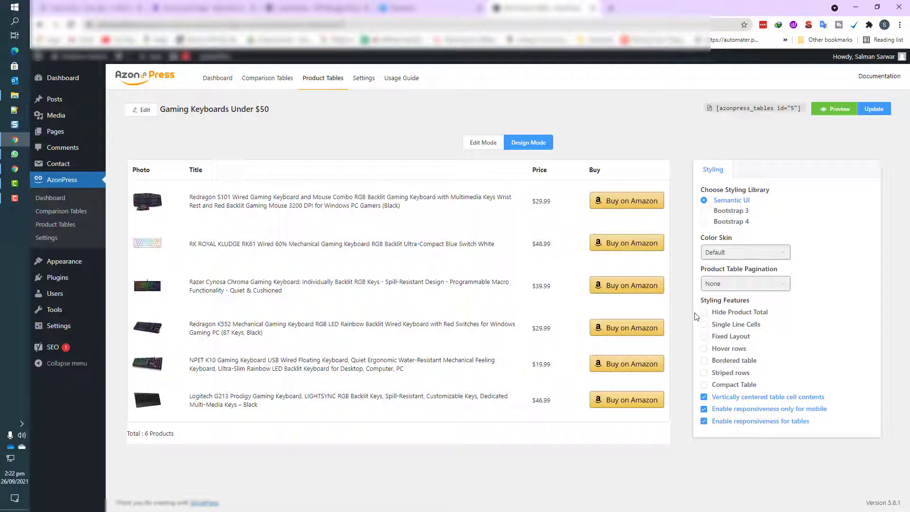
Step: Try hiding the product total below the table, and show it again
drag(700, 304, 765, 300)
drag(145, 434, 209, 438)
key(F9)
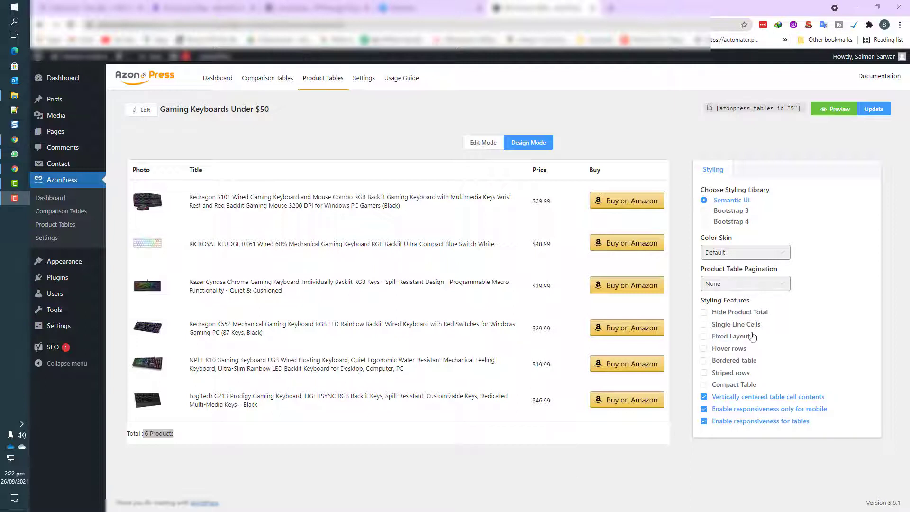
click(704, 312)
click(704, 312)
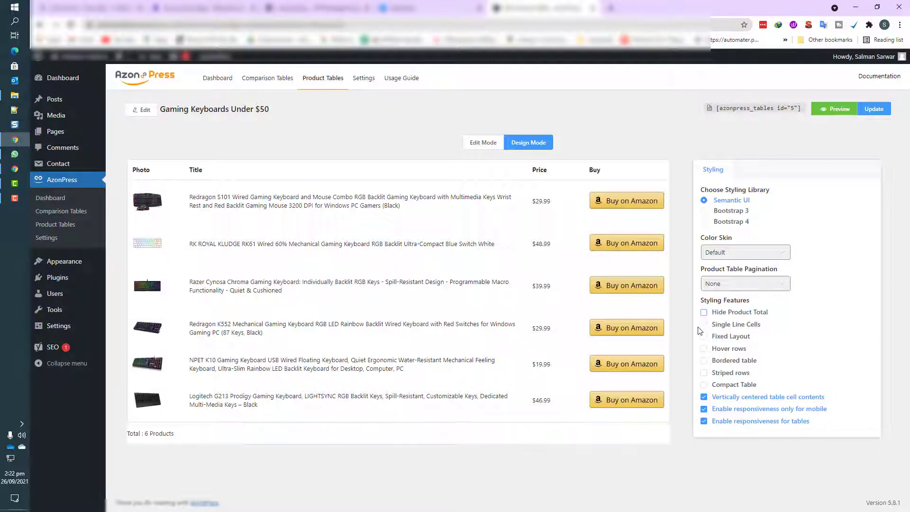
Step: Try the Single Line Cells and Fixed Layout styling features one at a time, turning each off again
click(703, 325)
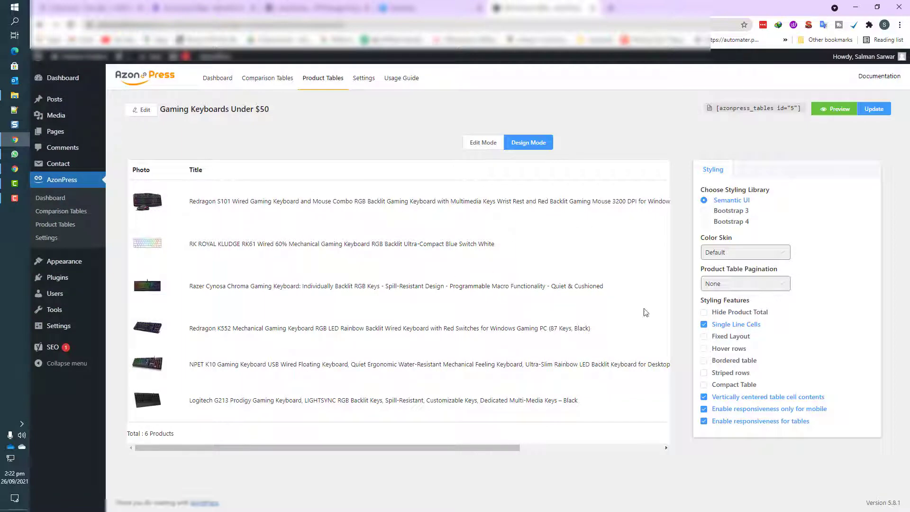
click(704, 325)
click(702, 340)
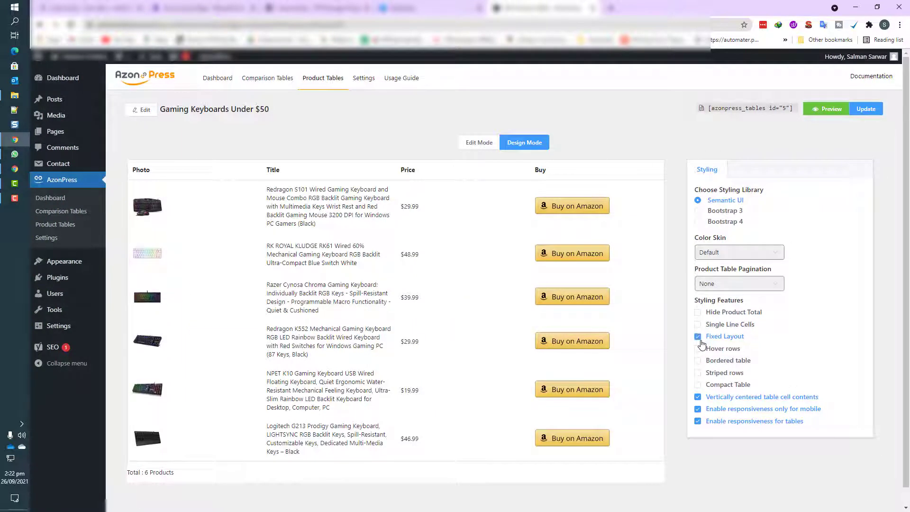
scroll(281, 217, down, 1)
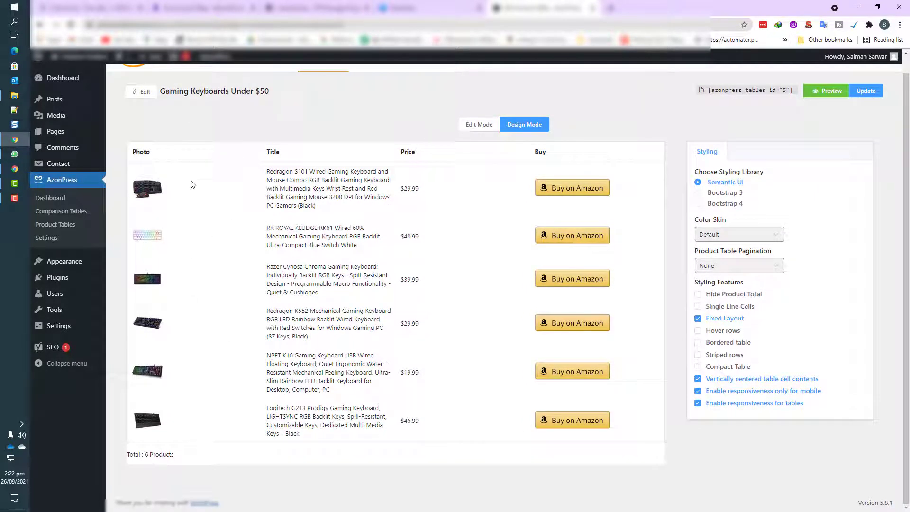
click(698, 320)
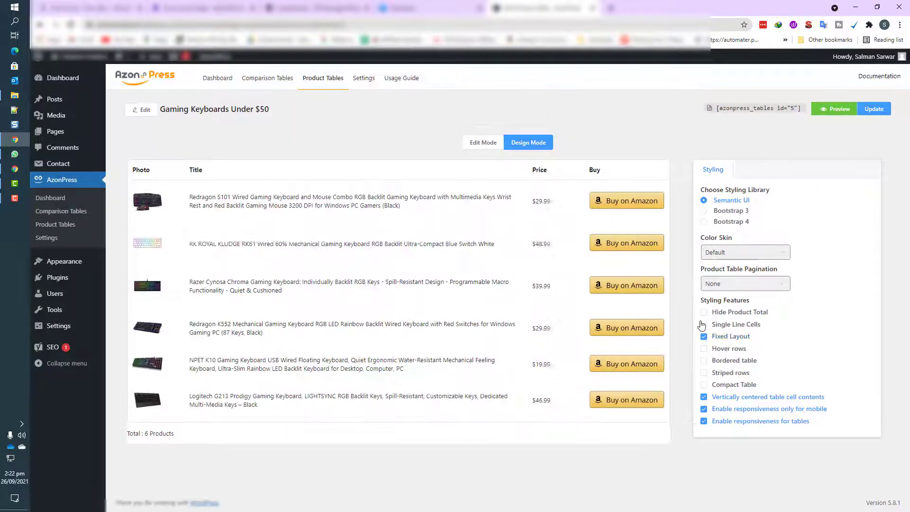
click(703, 337)
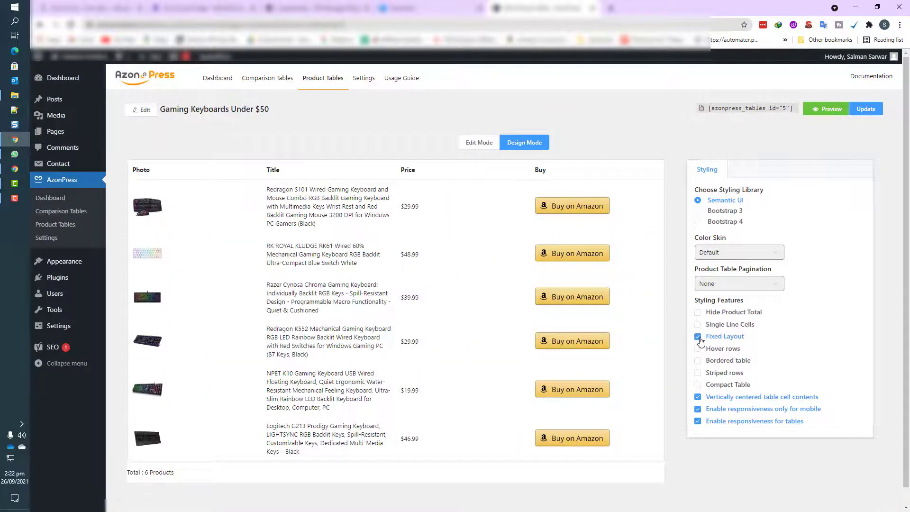
click(703, 337)
Step: Try the Hover rows styling feature, turn it off again, and enable Bordered table
click(703, 350)
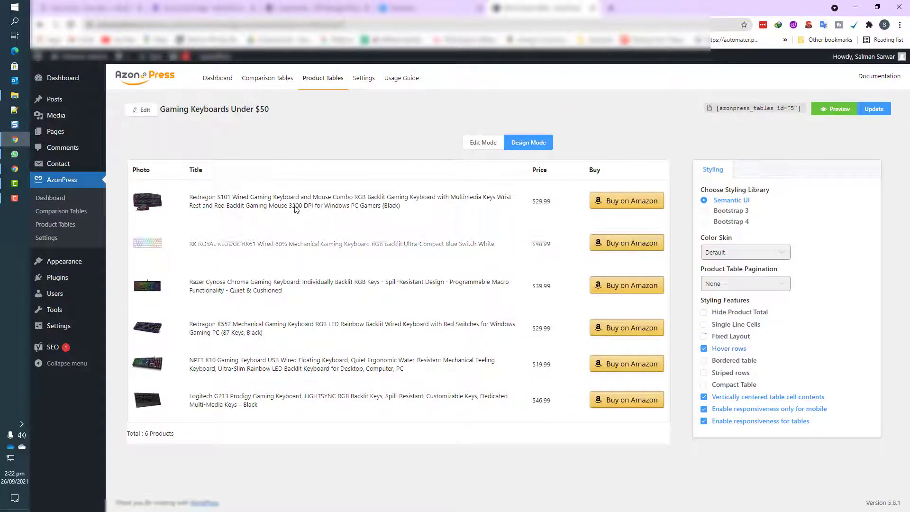
click(703, 349)
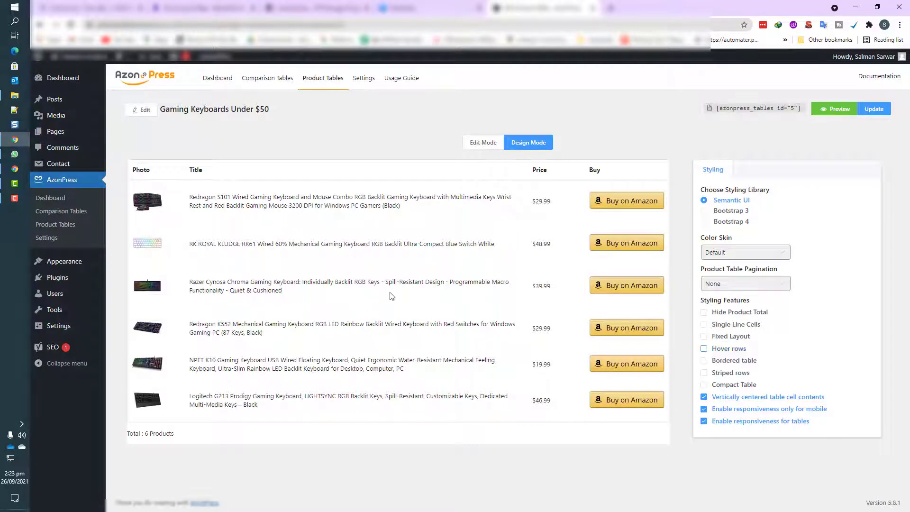
click(703, 351)
click(704, 350)
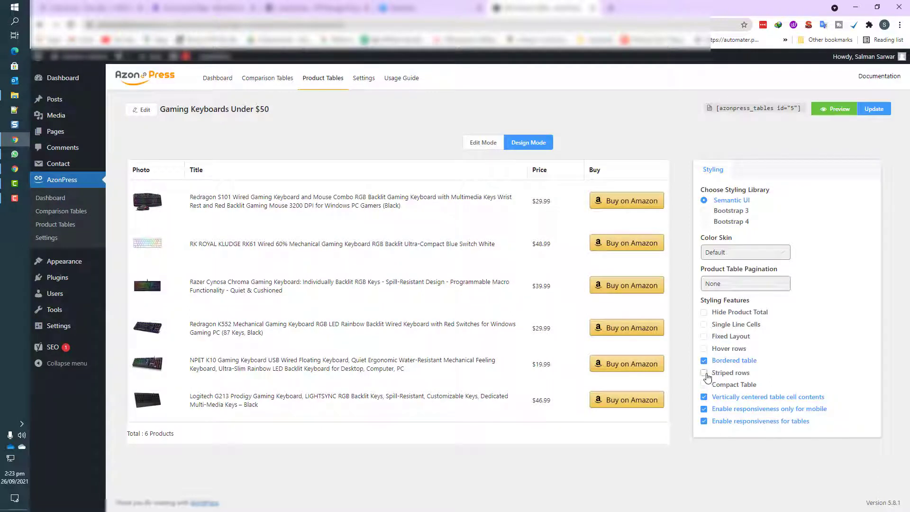
Step: Try the Striped rows and Compact Table features, turn both off, and update the table
click(705, 373)
click(704, 385)
click(703, 385)
click(703, 386)
click(703, 385)
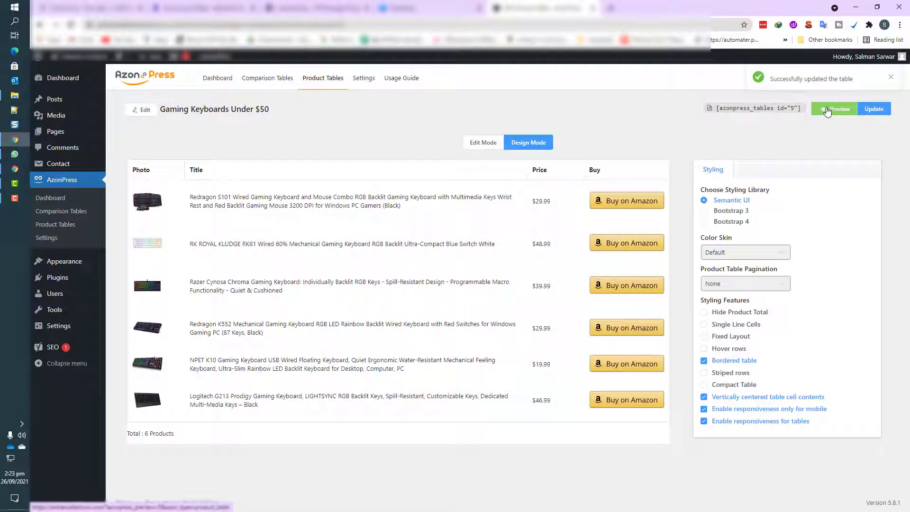
Step: Open the bordered table's preview in a new tab, examine its rows and titles, and close the preview
right_click(828, 109)
click(820, 119)
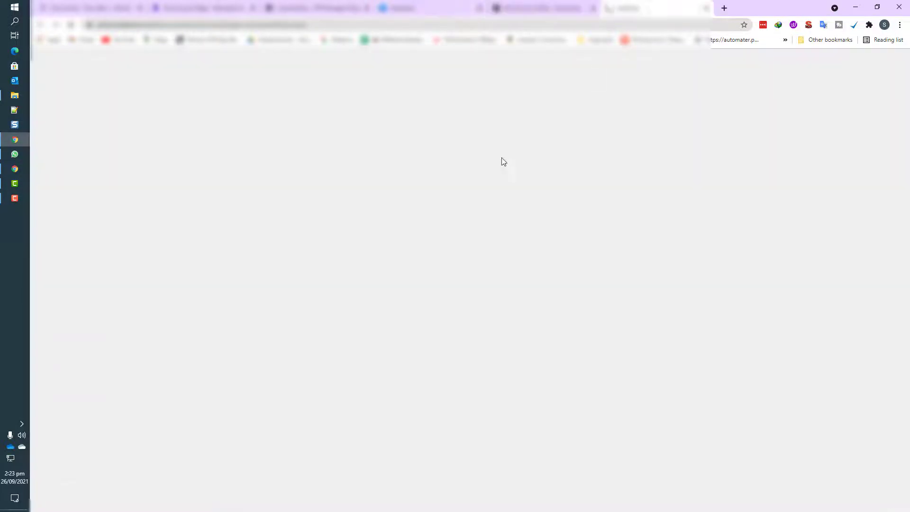
scroll(358, 132, down, 2)
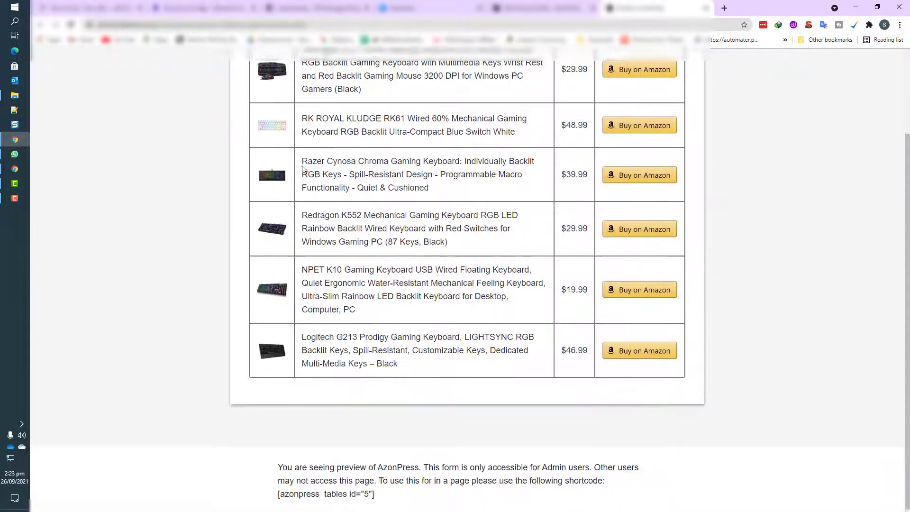
scroll(331, 151, up, 2)
drag(297, 155, 406, 223)
click(407, 223)
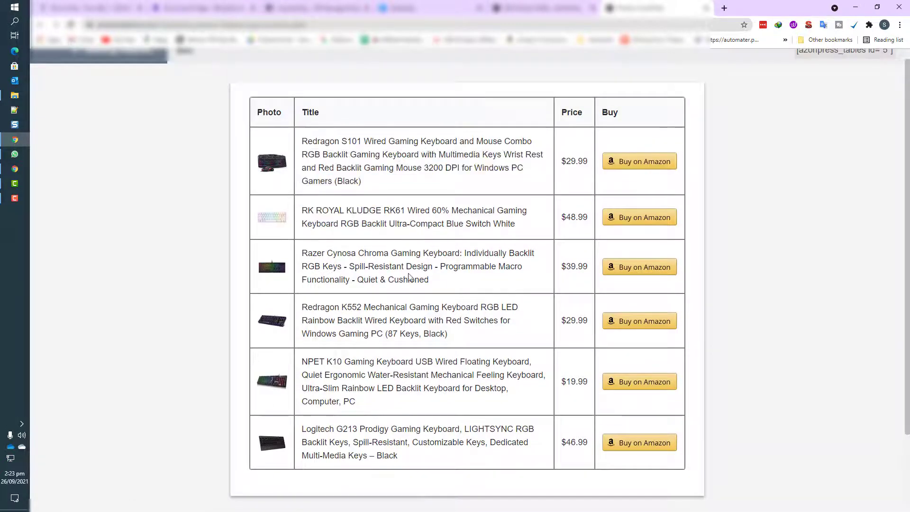
scroll(410, 231, up, 1)
scroll(411, 238, down, 2)
scroll(562, 235, up, 3)
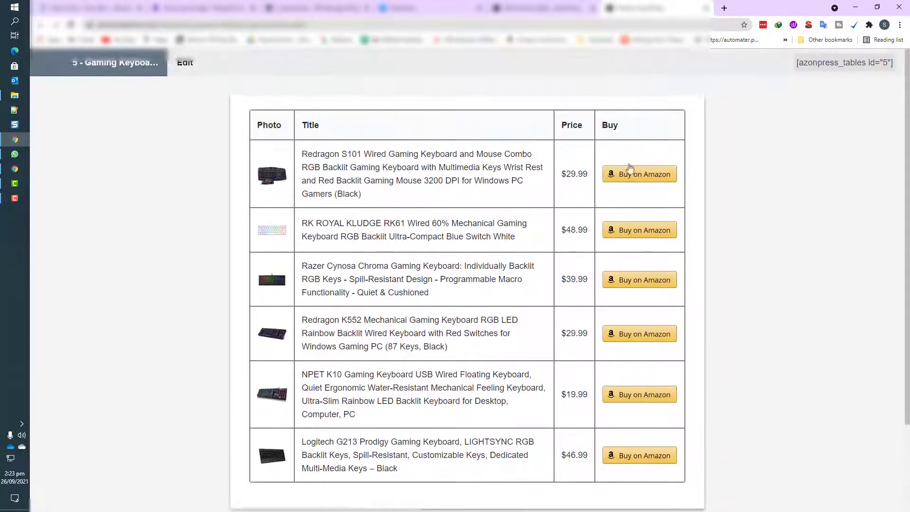
key(ctrl+w)
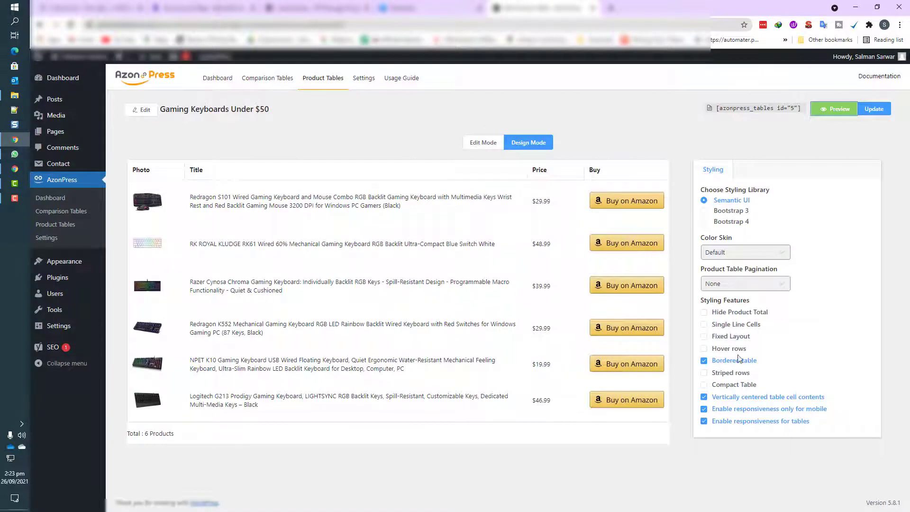
Step: Turn off the Bordered table feature, check the table's preview in a new tab, and return to the table editor
click(703, 361)
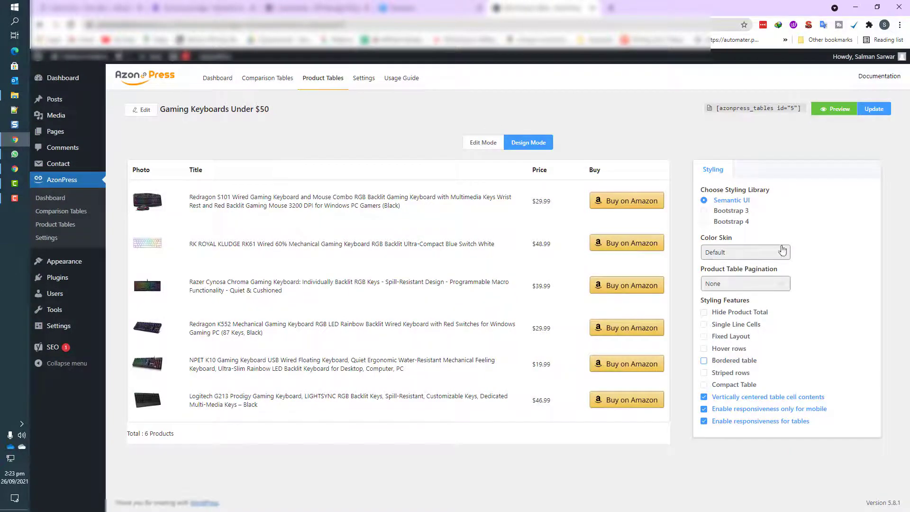
right_click(837, 110)
click(840, 117)
key(ctrl+Tab)
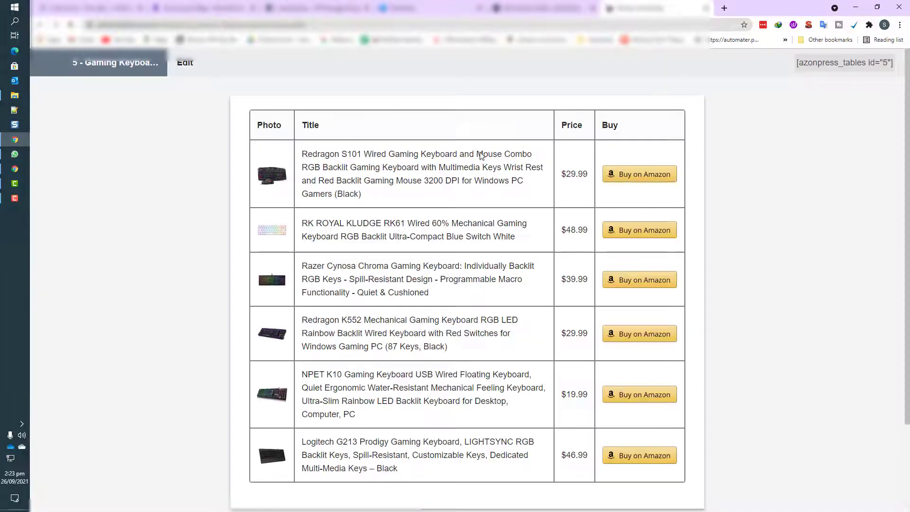
key(ctrl+shift+Tab)
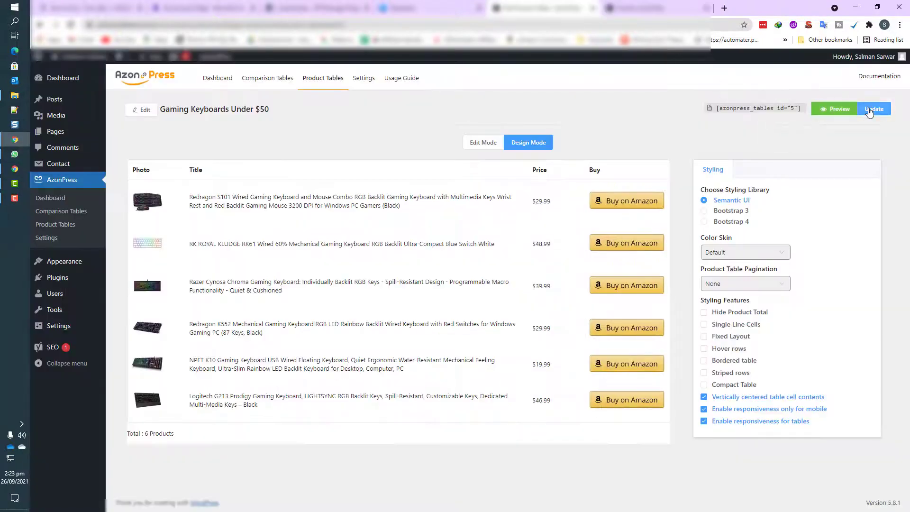
Step: Update the table to save the borderless styling, and examine its preview in a new tab
click(869, 110)
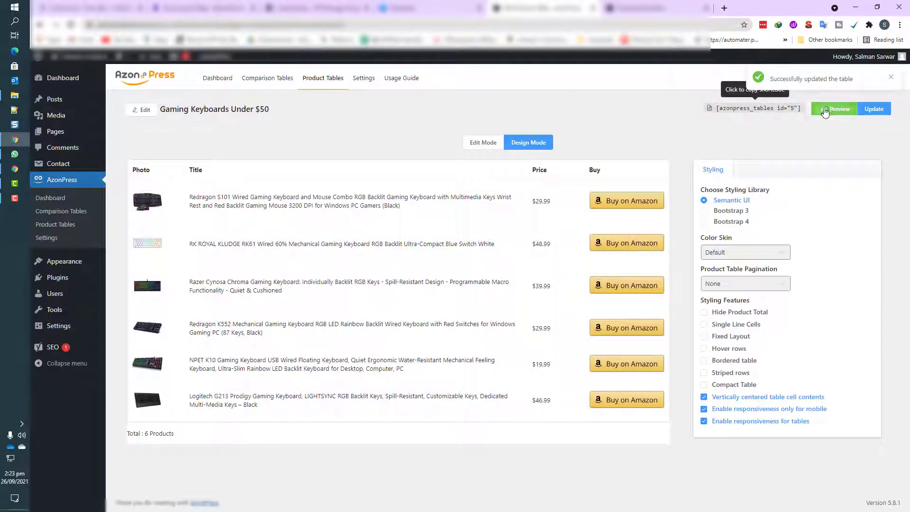
right_click(824, 110)
click(839, 117)
key(ctrl+Tab)
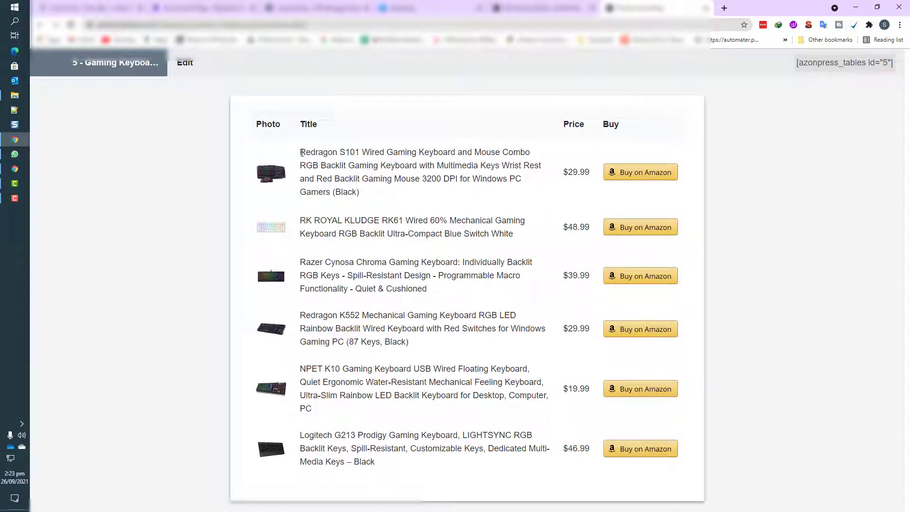
drag(301, 152, 379, 202)
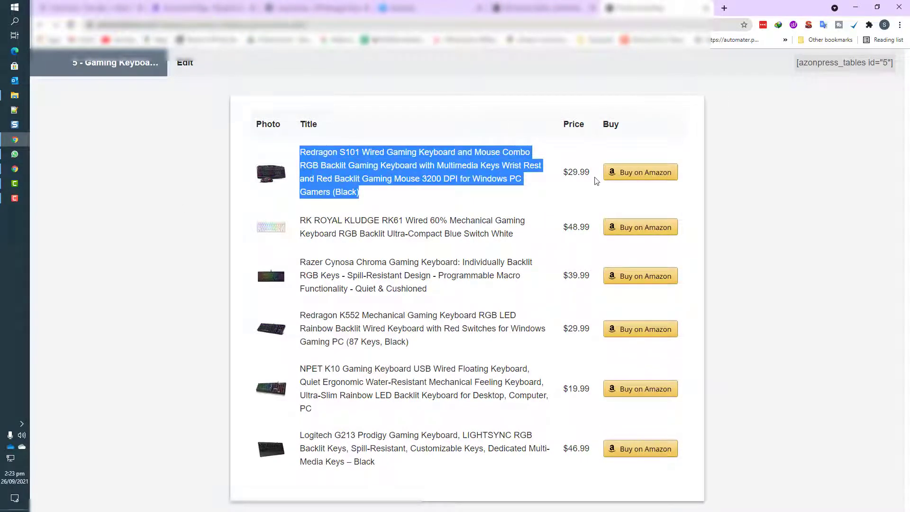
scroll(497, 160, down, 2)
scroll(497, 160, up, 2)
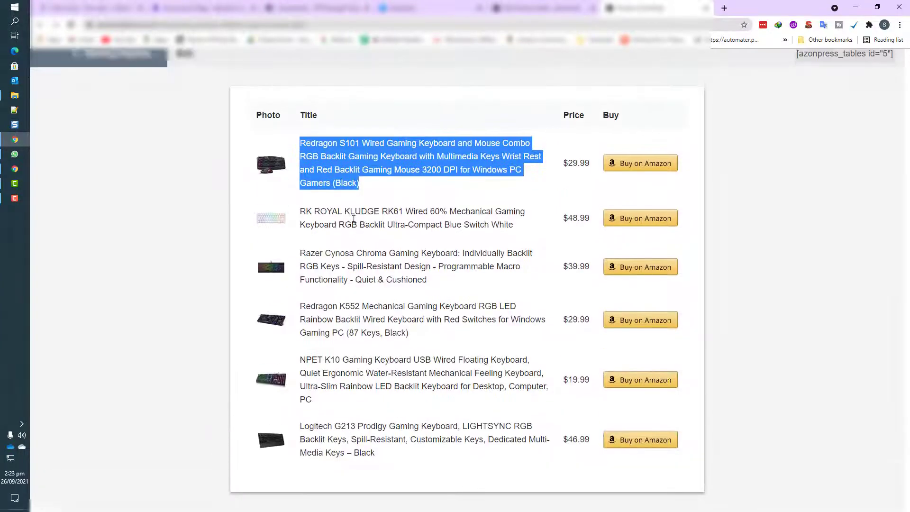
Step: Close the table preview, open the Product Tables list, and copy the shortcode of the Gaming Keyboards Under $50 table
key(ctrl+w)
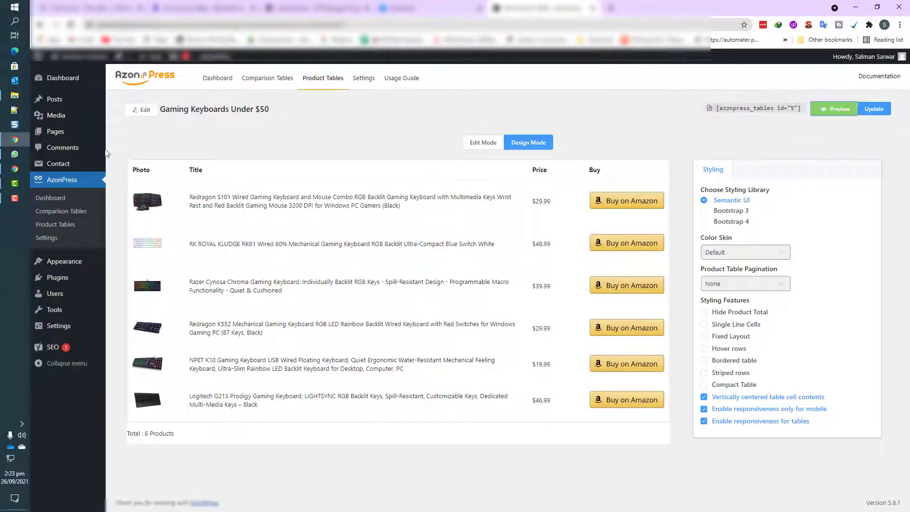
click(65, 224)
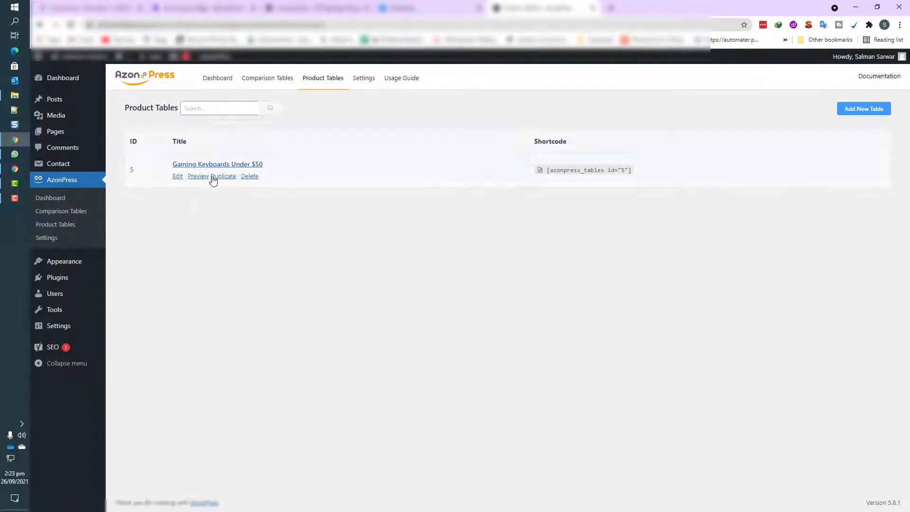
triple_click(581, 172)
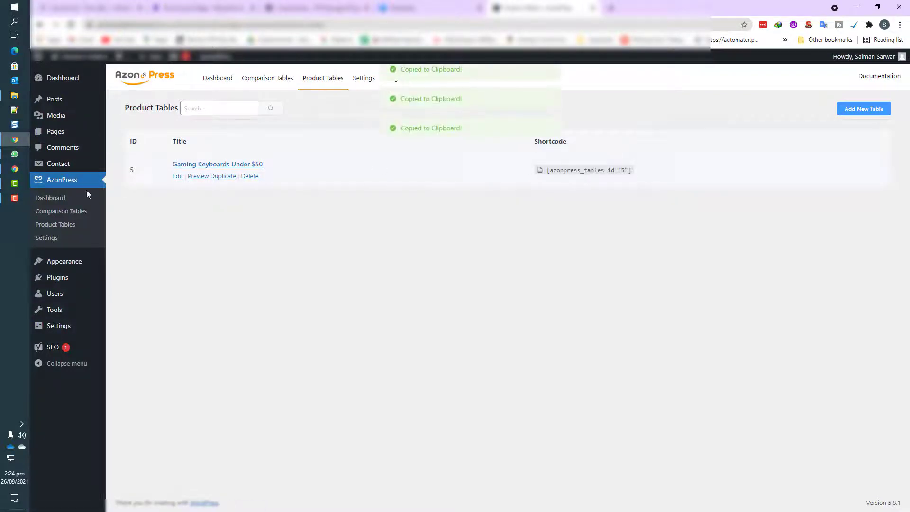
Step: In the shoe-rubbing post draft, add an empty block below the first paragraph under "What Happens When Shoes Rub Your Ankle?"
mouse_move(48, 109)
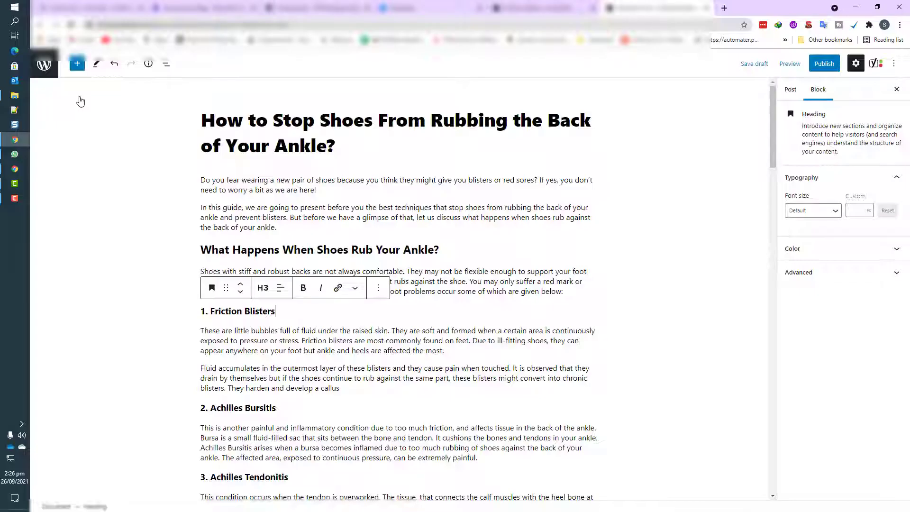
click(243, 119)
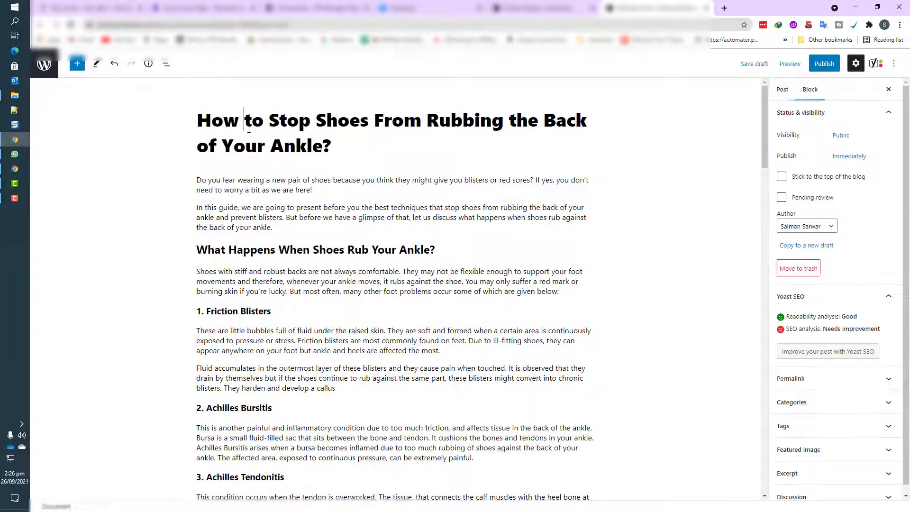
scroll(327, 204, down, 2)
click(304, 197)
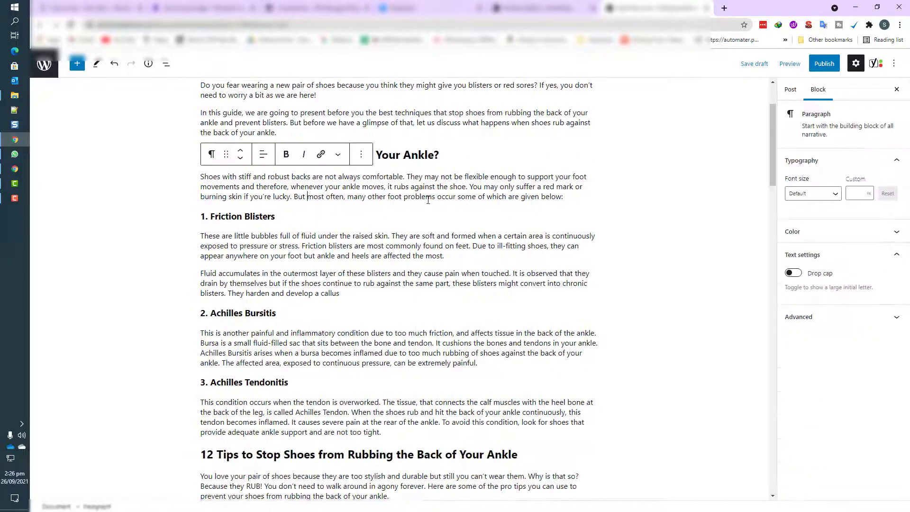
key(Return)
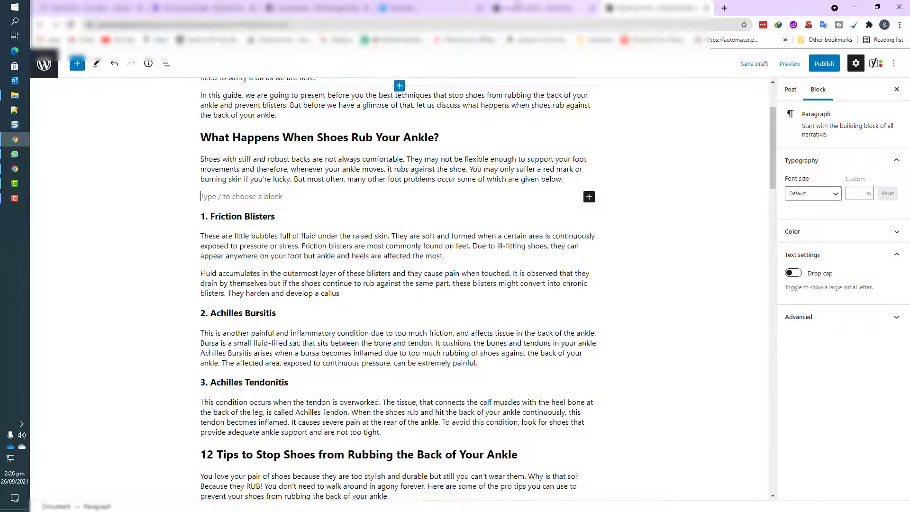
Step: Copy the Gaming Keyboards Under $50 table's shortcode from the Product Tables list and paste it into the post's empty block
click(536, 8)
click(587, 171)
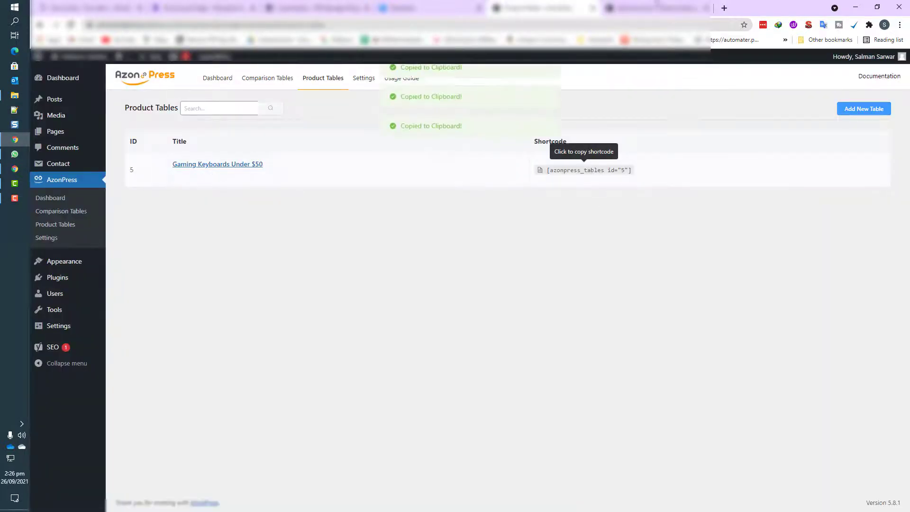
key(ctrl+Tab)
key(ctrl+v)
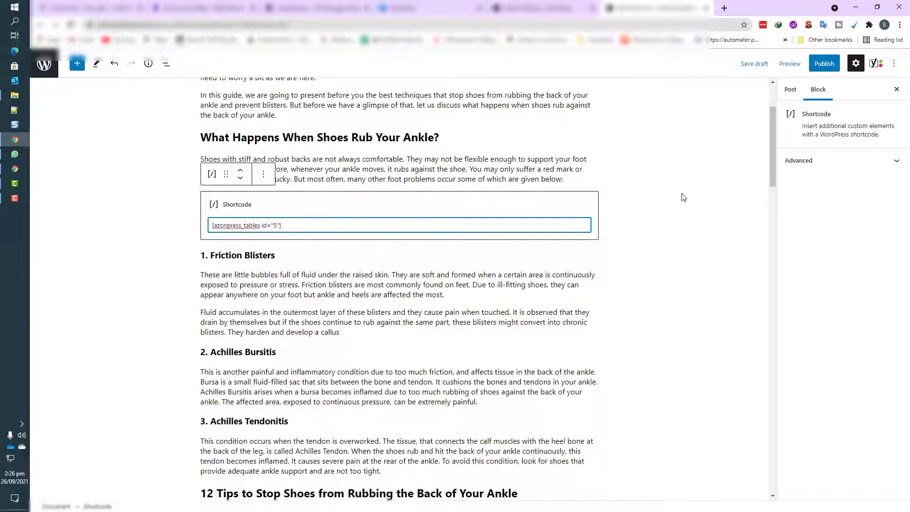
Step: Preview the post in a new tab and examine the column headings of the embedded product table
click(789, 63)
click(740, 160)
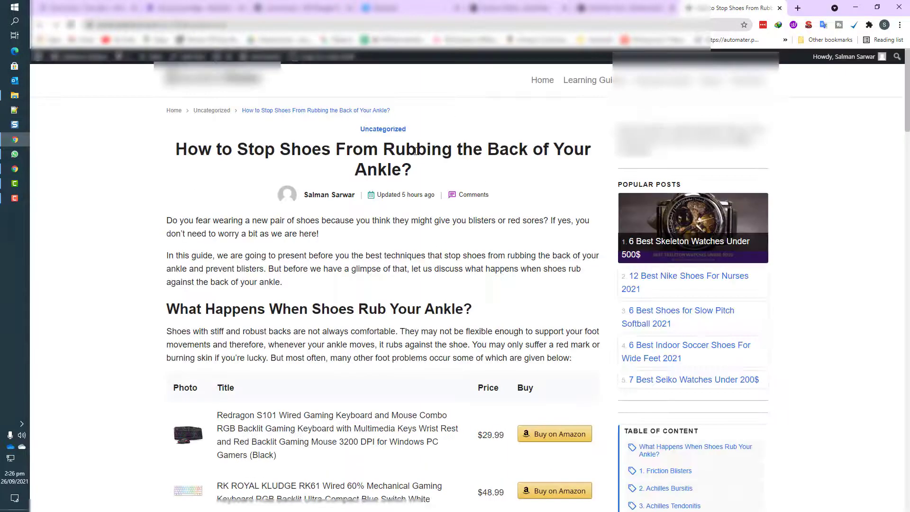
scroll(180, 194, down, 6)
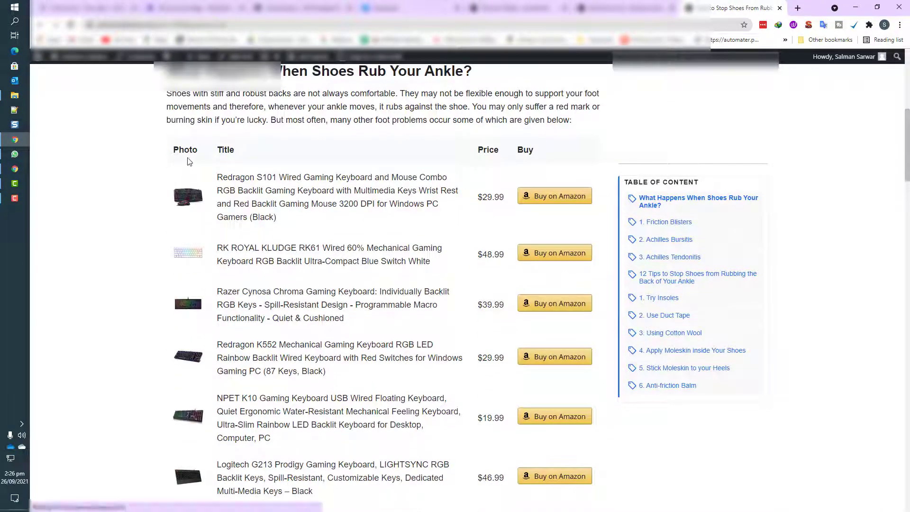
drag(174, 148, 242, 149)
click(234, 147)
drag(477, 149, 534, 149)
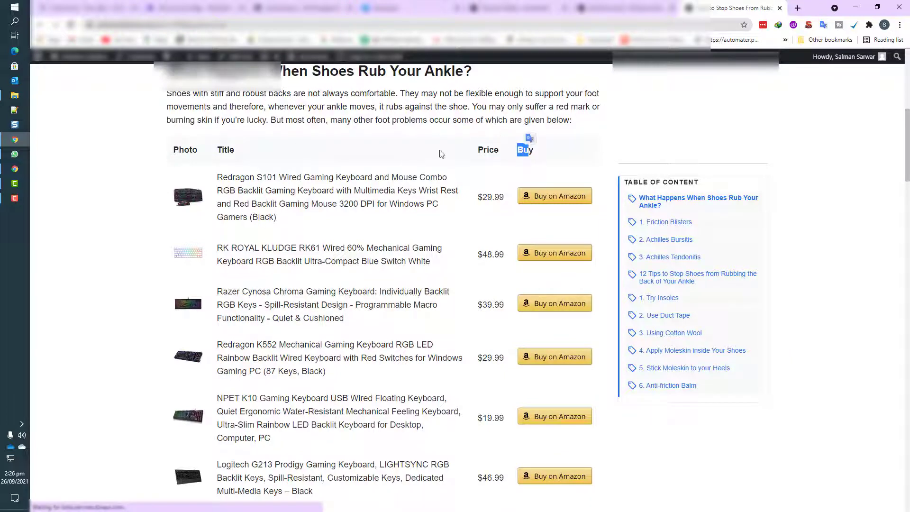
Step: Examine the embedded table's product rows, prices and Amazon buttons within the surrounding post content
scroll(342, 121, down, 3)
scroll(540, 130, up, 1)
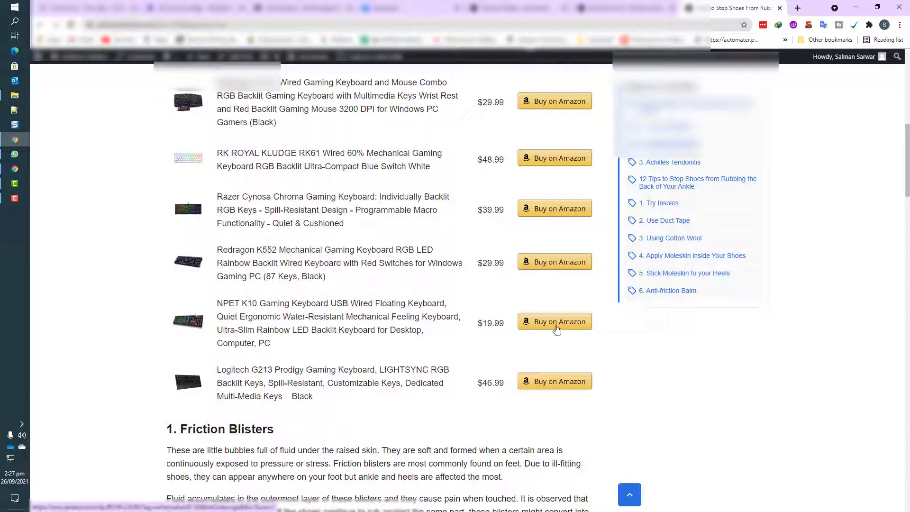
scroll(471, 248, up, 2)
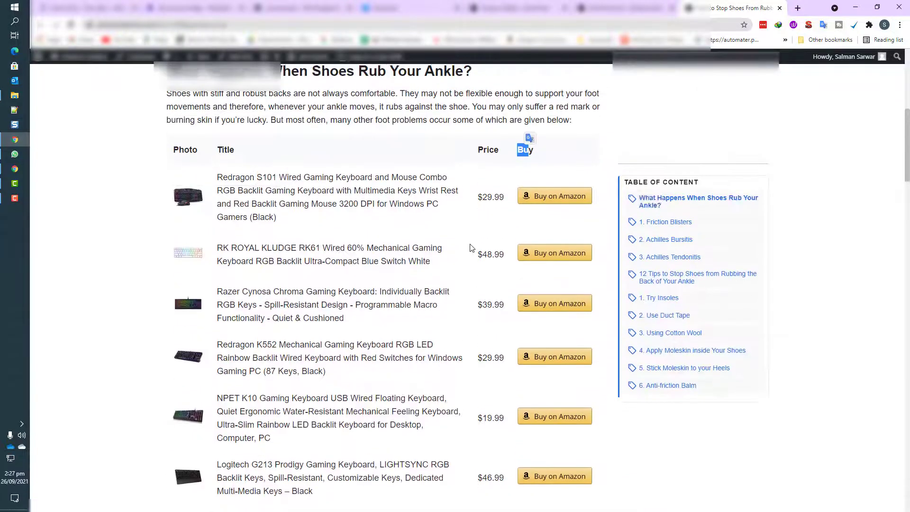
scroll(472, 247, up, 3)
click(579, 288)
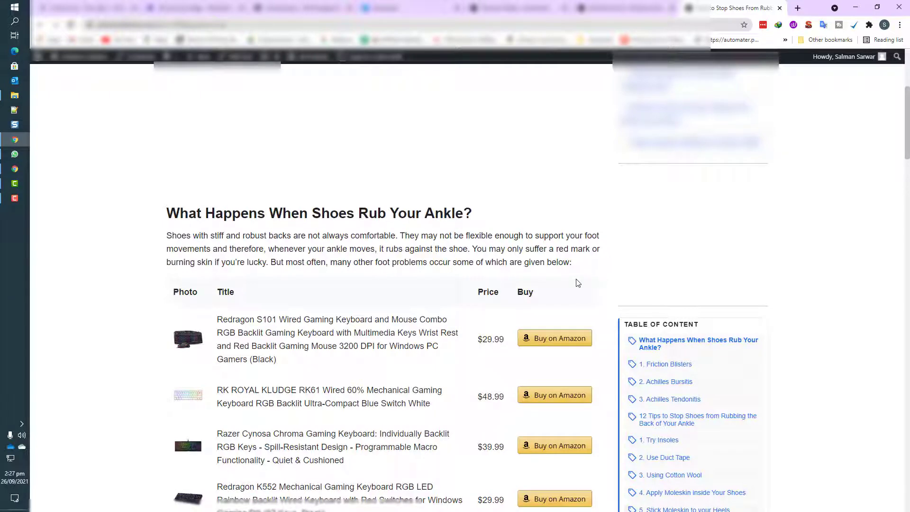
scroll(451, 224, down, 4)
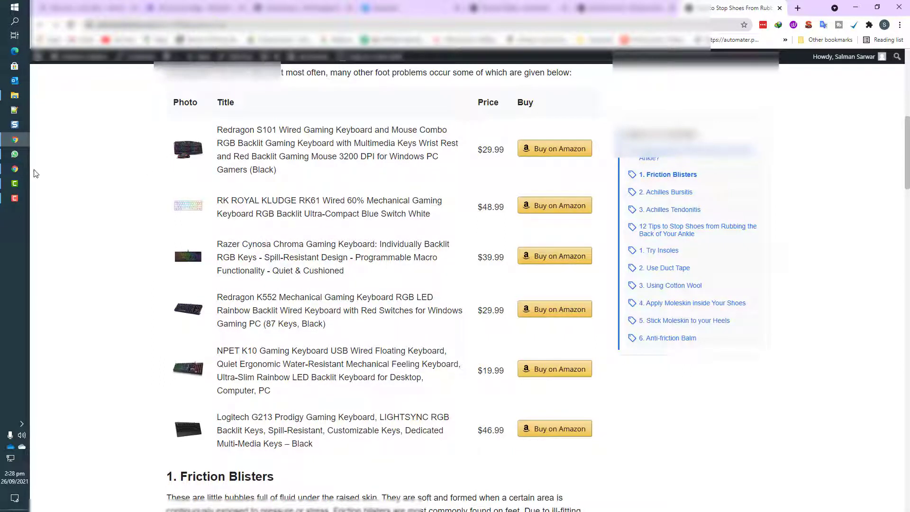
scroll(269, 188, up, 2)
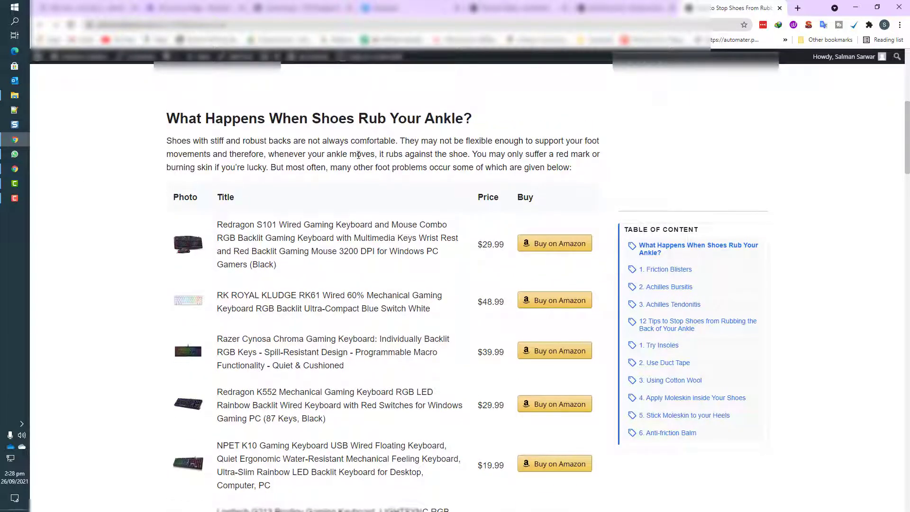
scroll(359, 155, up, 7)
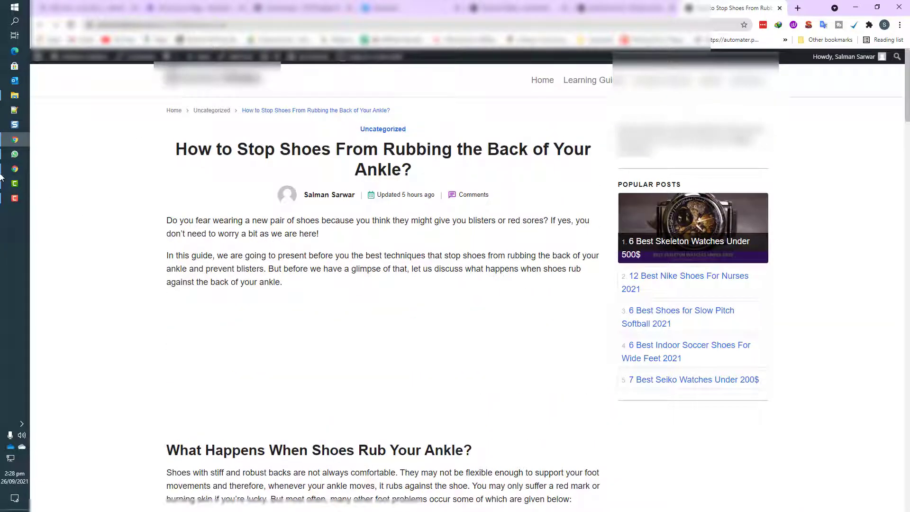
mouse_move(9, 172)
click(78, 168)
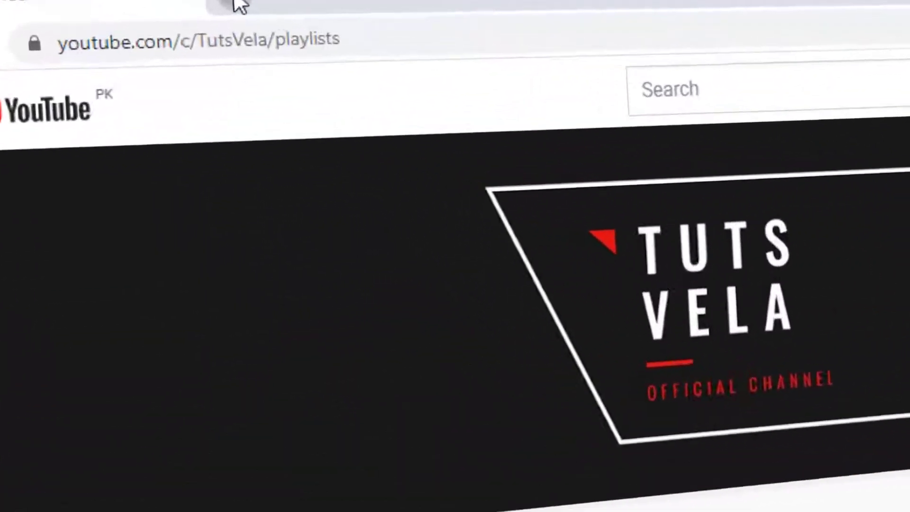
click(142, 28)
key(ctrl+v)
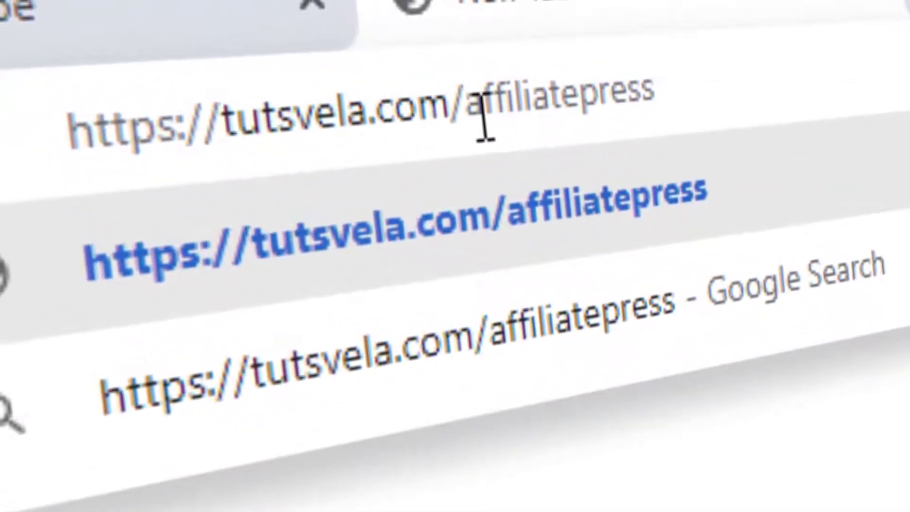
drag(482, 116, 779, 76)
key(Return)
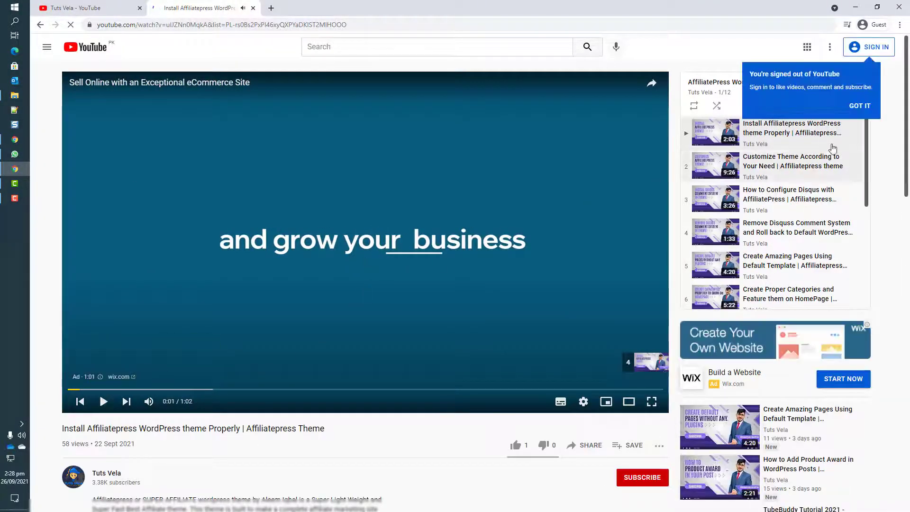
drag(869, 129, 866, 256)
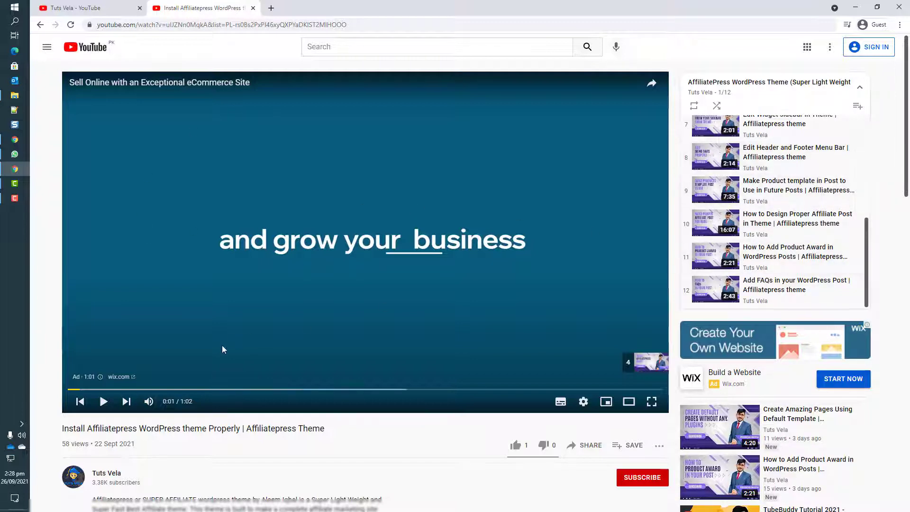
scroll(222, 349, down, 5)
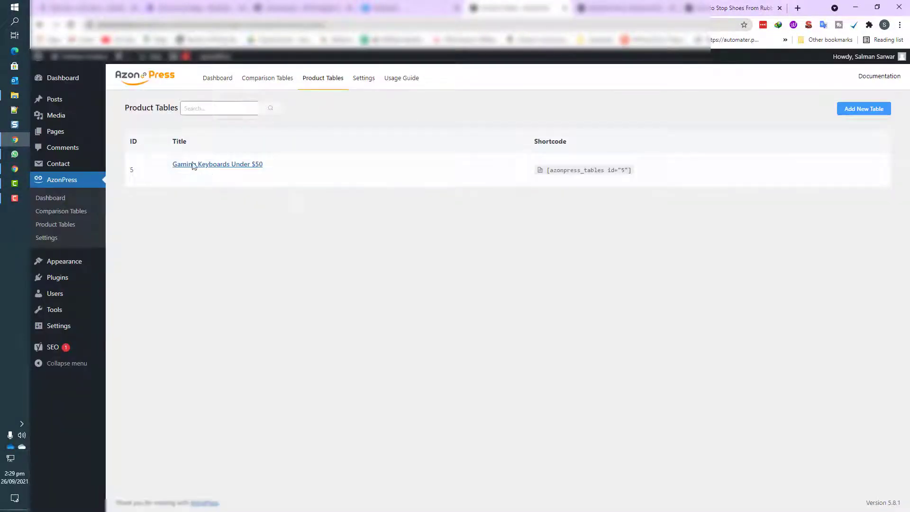
Step: Back in AzonPress, start a first comparison table and title it "gaming Keybaords under $50"
click(60, 216)
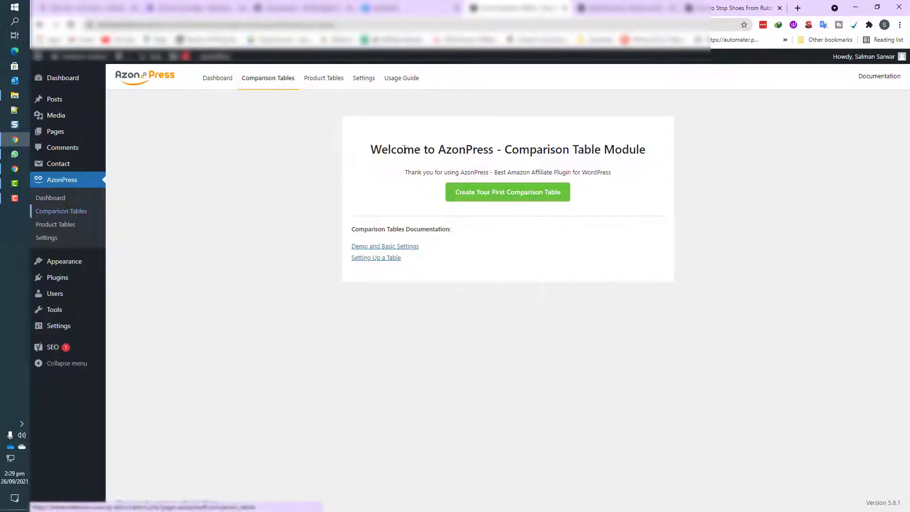
click(479, 196)
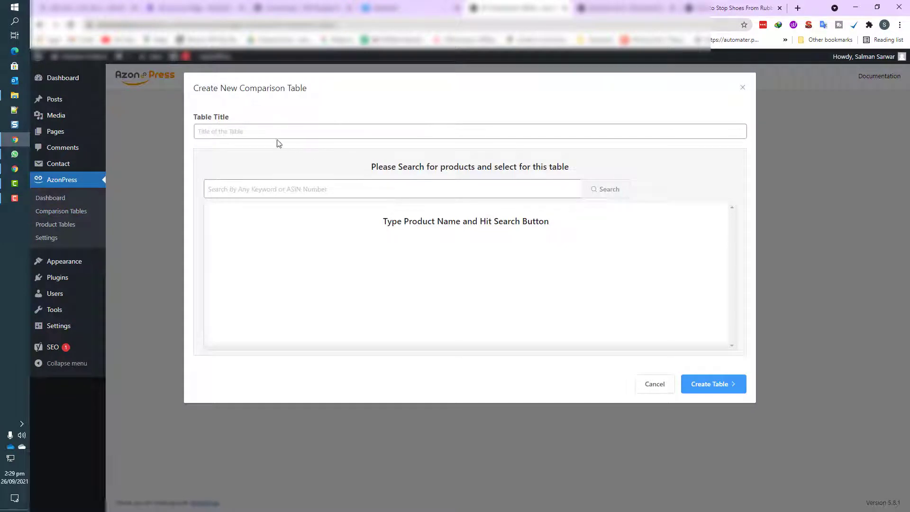
click(270, 132)
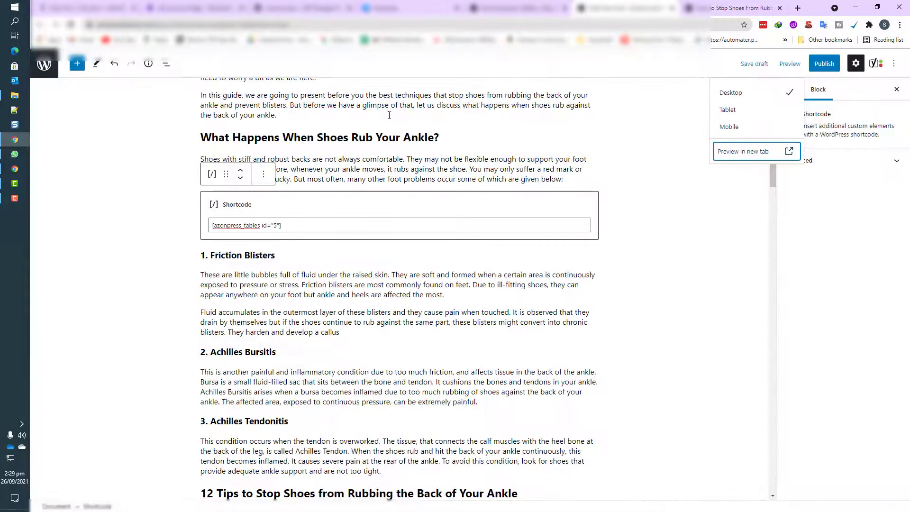
scroll(388, 115, up, 2)
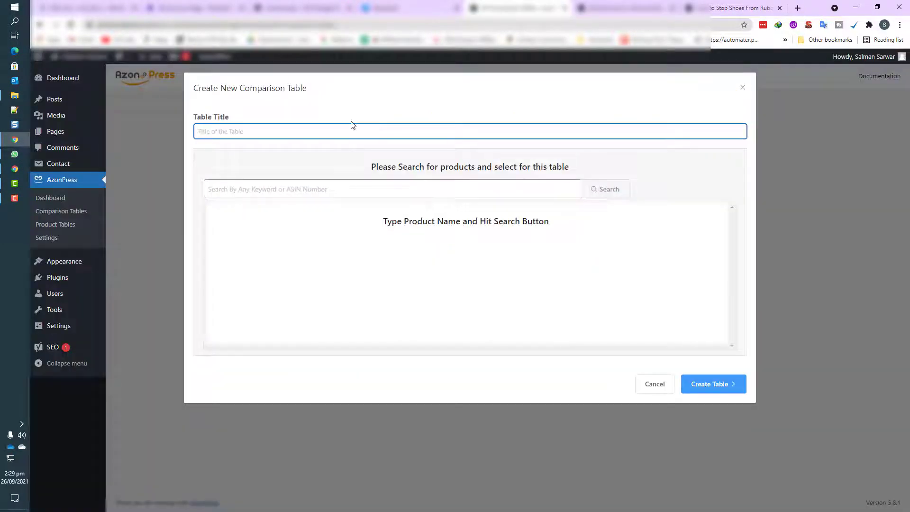
text(gaming Keybaords under %50)
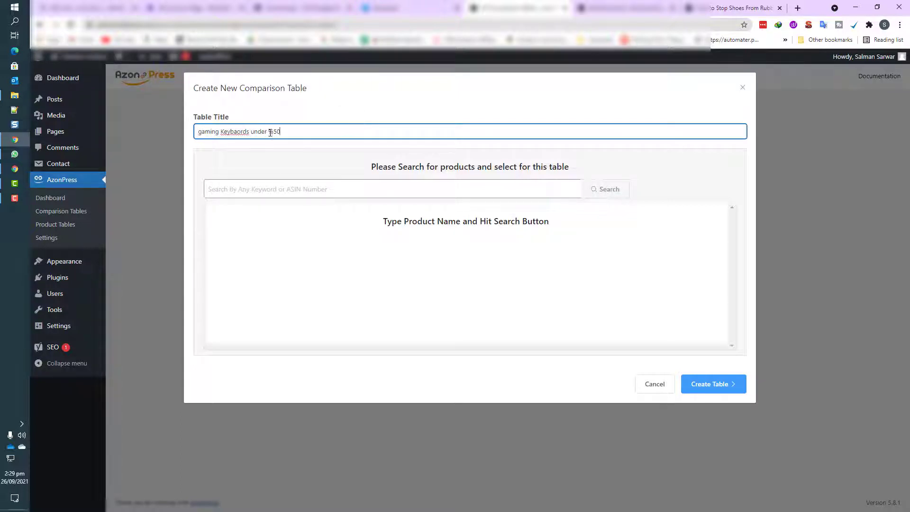
text($)
Step: Copy "gaming Keybaords" from the table title and search for products with it
click(286, 189)
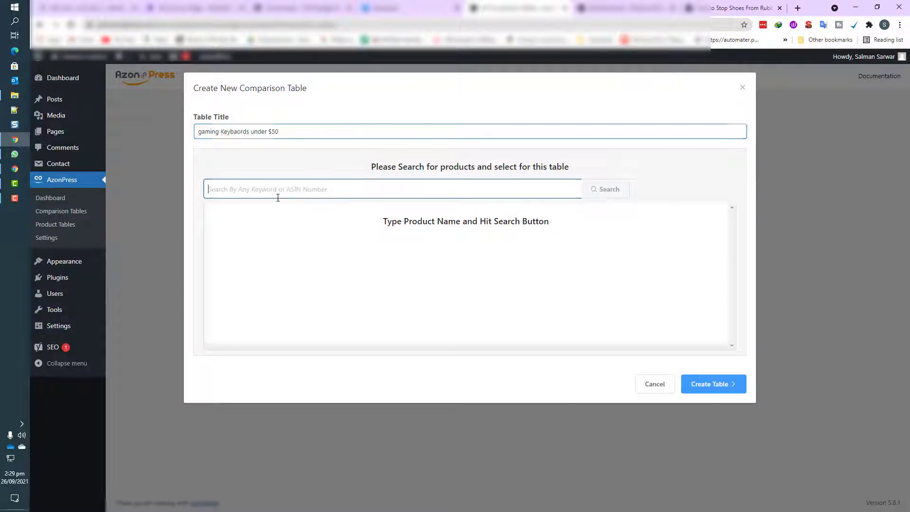
drag(249, 133, 172, 136)
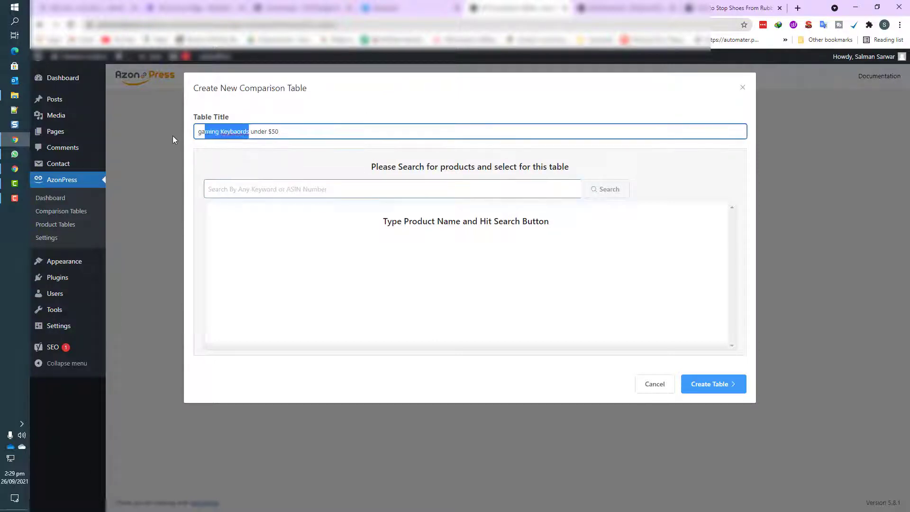
click(458, 193)
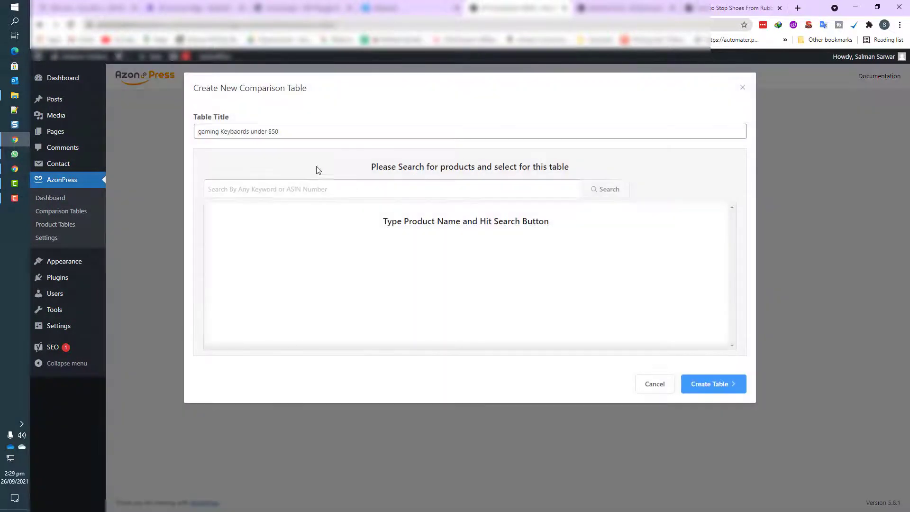
click(274, 187)
key(ctrl+v)
click(615, 189)
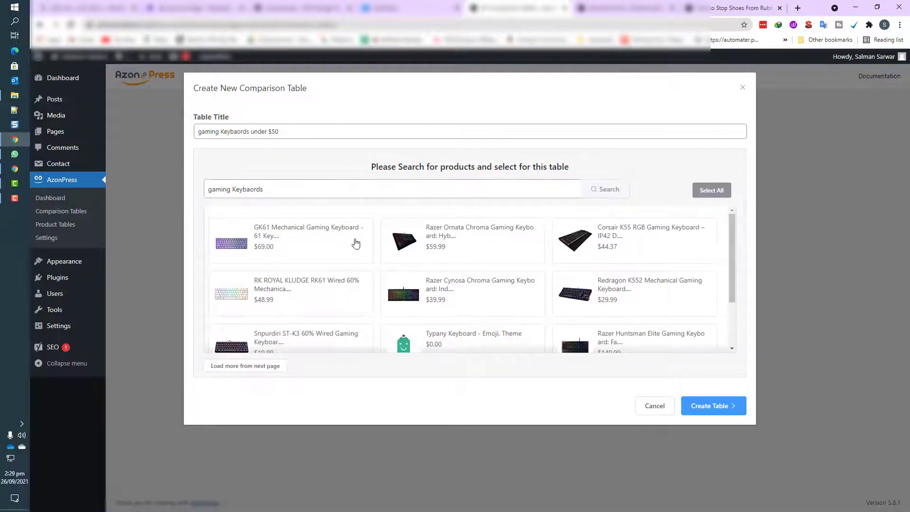
Step: Select the RK ROYAL KLUDGE RK61, Corsair K55 RGB, Razer Cynosa Chroma and Redragon K552 keyboards for the comparison table
click(283, 287)
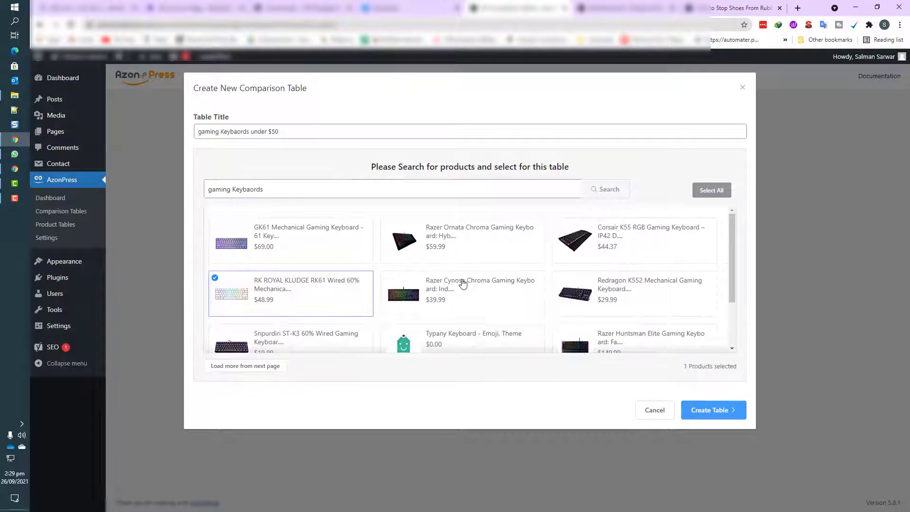
click(603, 236)
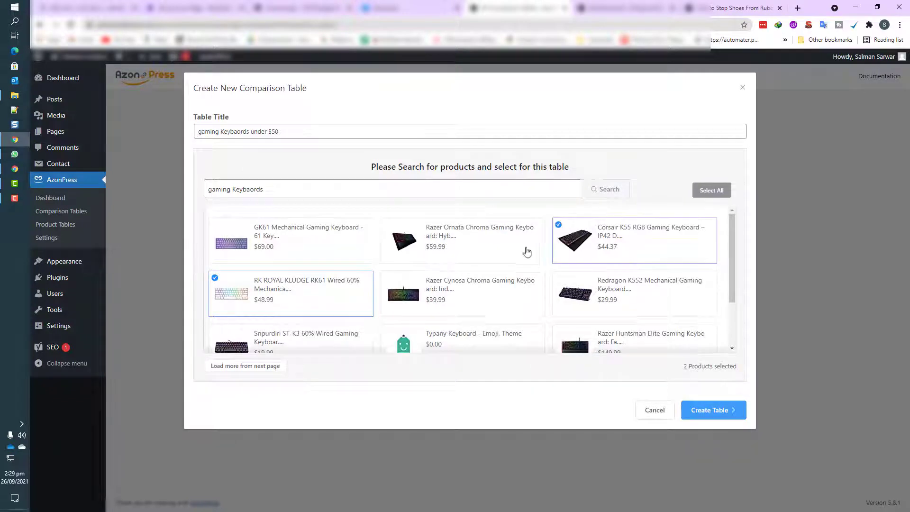
scroll(474, 270, down, 1)
scroll(521, 274, up, 1)
scroll(616, 246, down, 1)
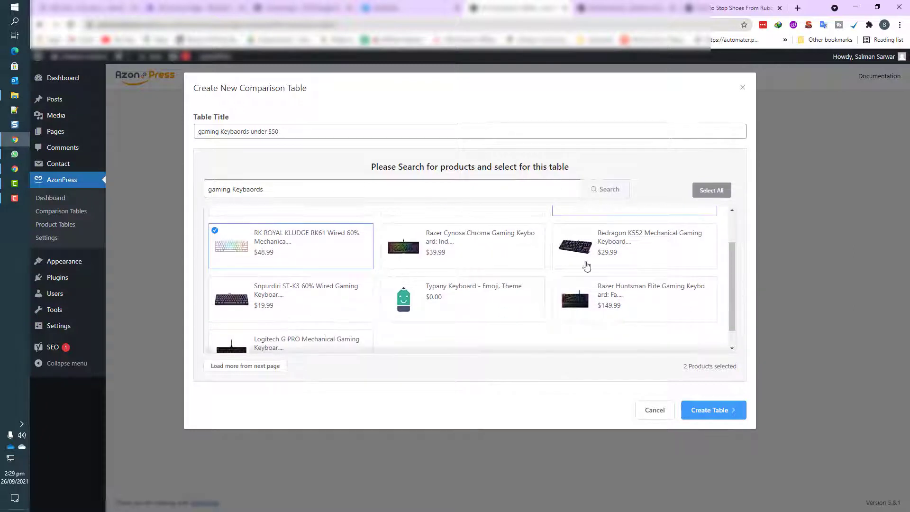
click(481, 264)
click(647, 256)
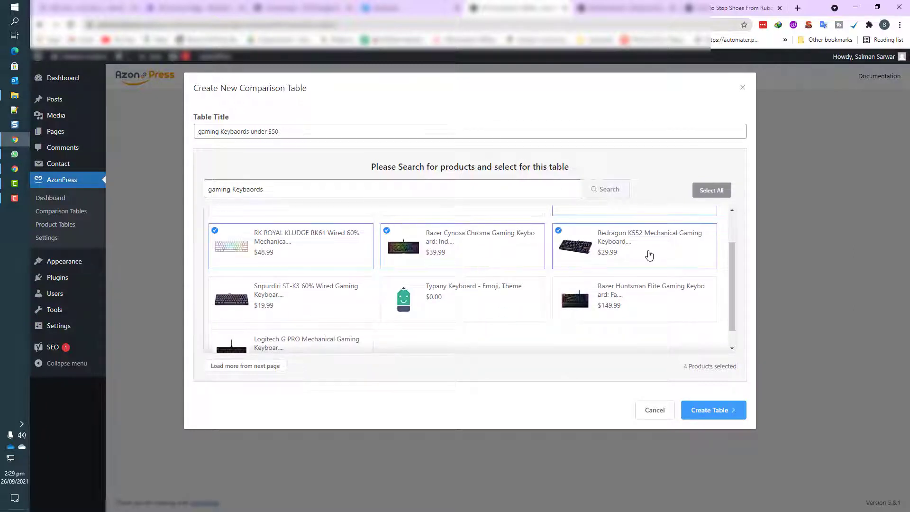
Step: Add the Snpurdiri ST-K3 and Razer Huntsman Elite keyboards to the selection and create the comparison table
click(318, 304)
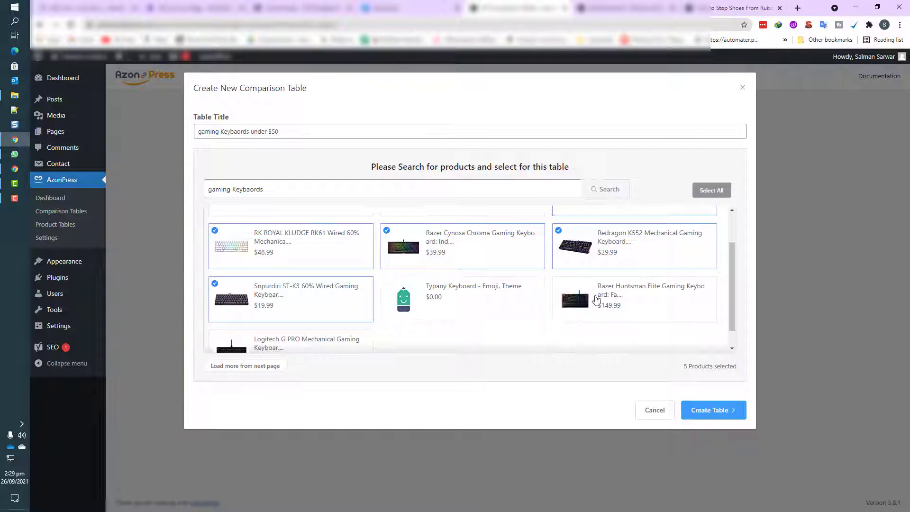
click(639, 296)
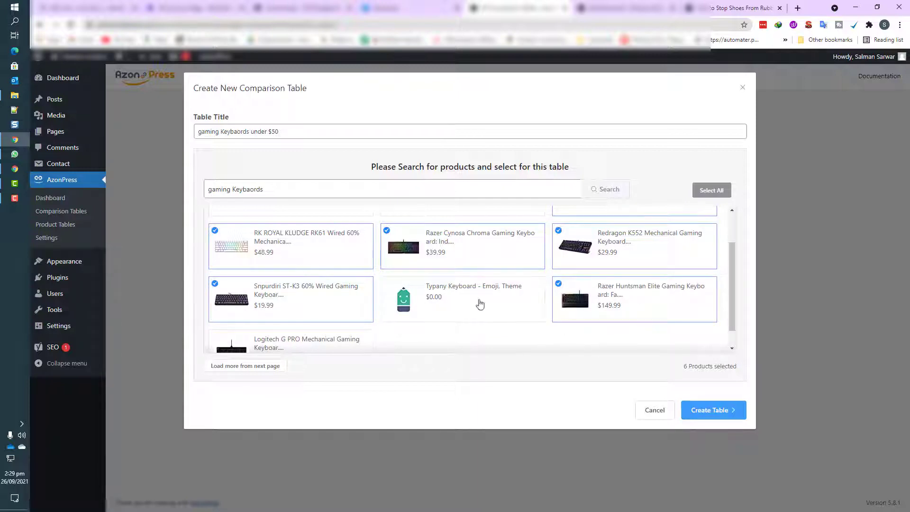
scroll(242, 266, up, 1)
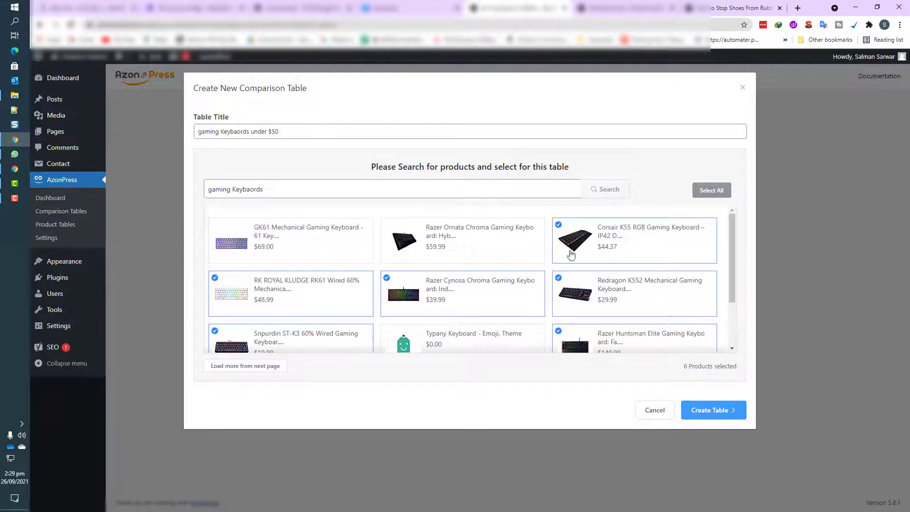
scroll(554, 259, down, 2)
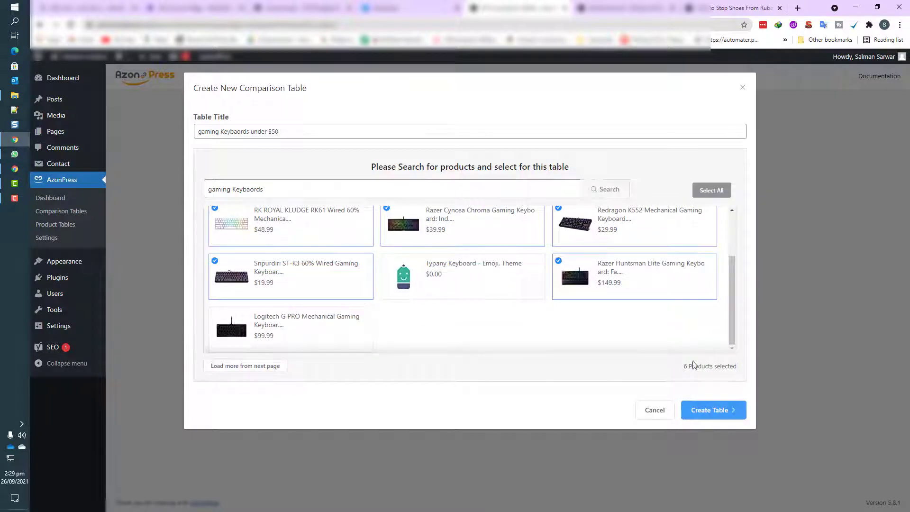
click(709, 410)
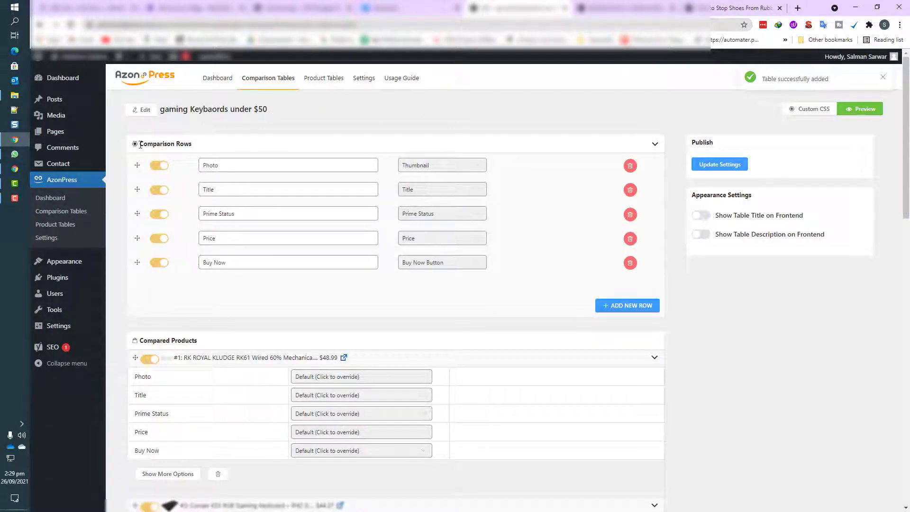
Step: Examine the comparison row labels with their data types and the override fields listed for each compared product
drag(140, 144, 266, 144)
click(444, 165)
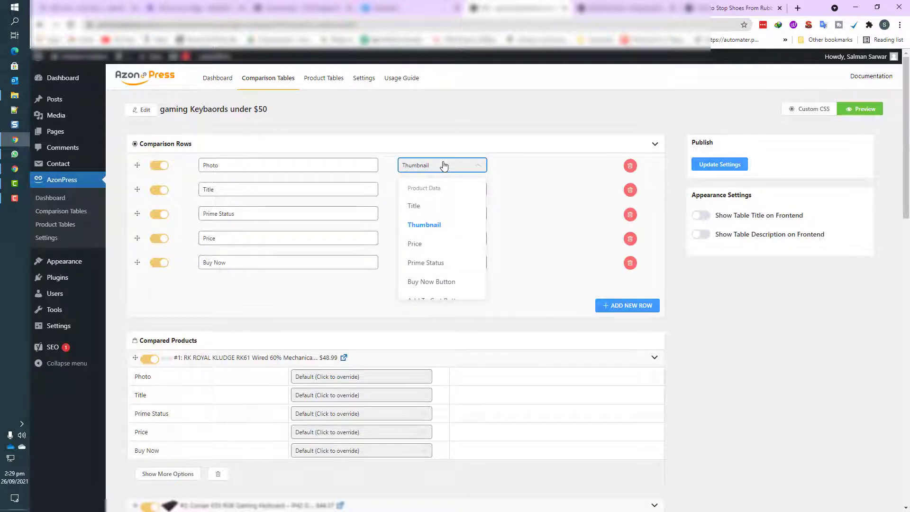
click(444, 166)
drag(248, 166, 196, 193)
key(Tab)
key(Tab)
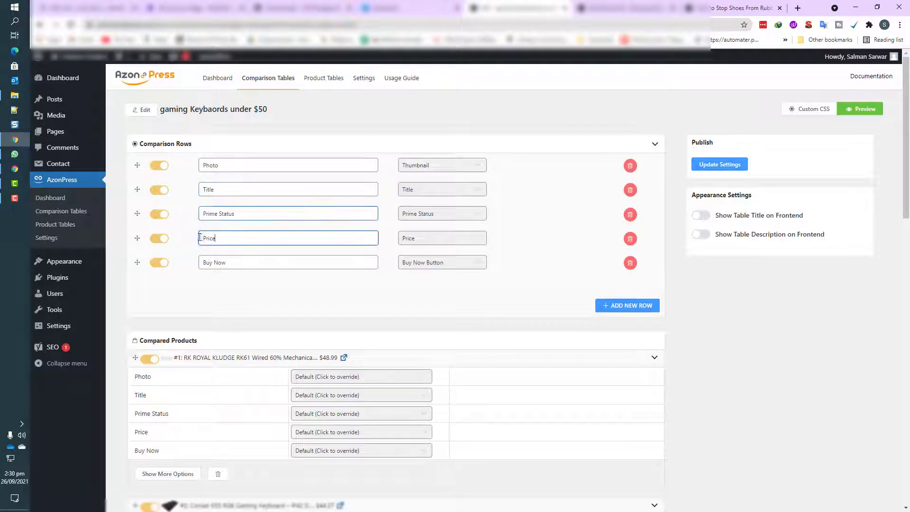
drag(244, 264, 191, 268)
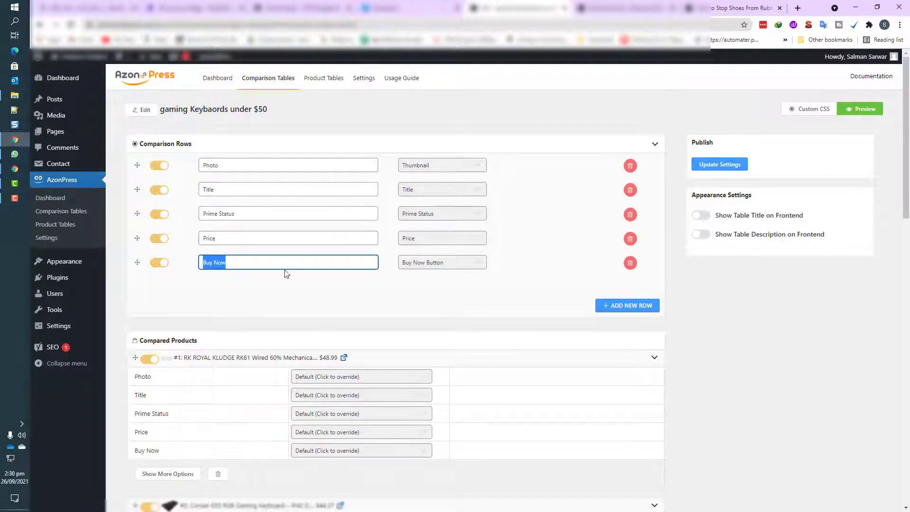
scroll(260, 256, down, 2)
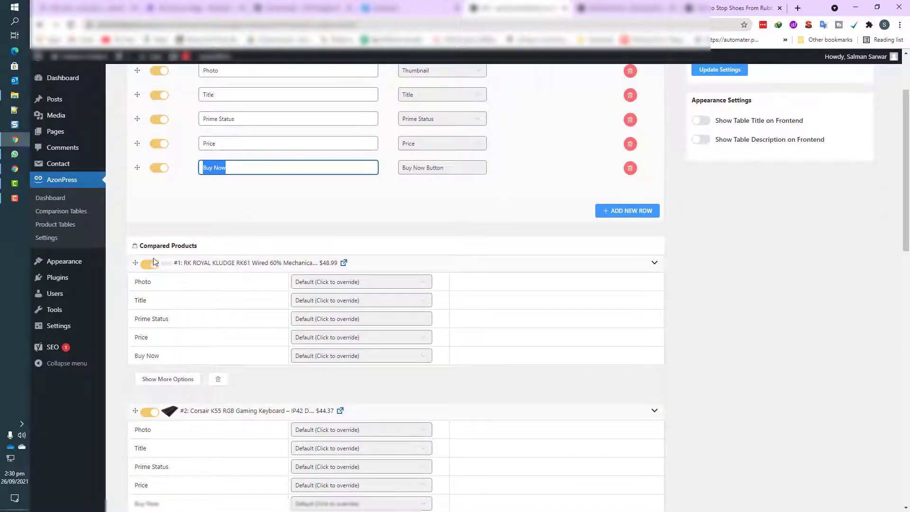
drag(167, 247, 230, 249)
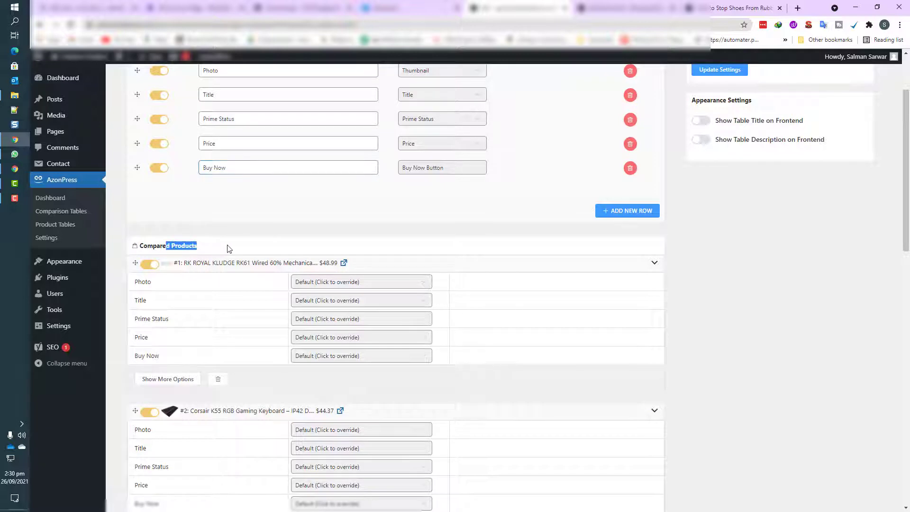
click(150, 282)
drag(138, 337, 169, 341)
scroll(178, 378, down, 3)
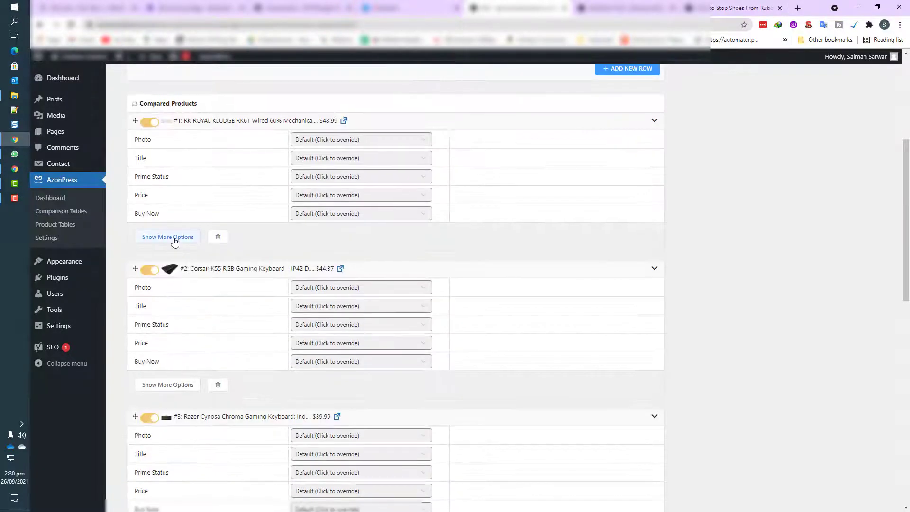
Step: Expand the extra options of the RK ROYAL KLUDGE RK61 product, then remove it from the compared products
click(174, 238)
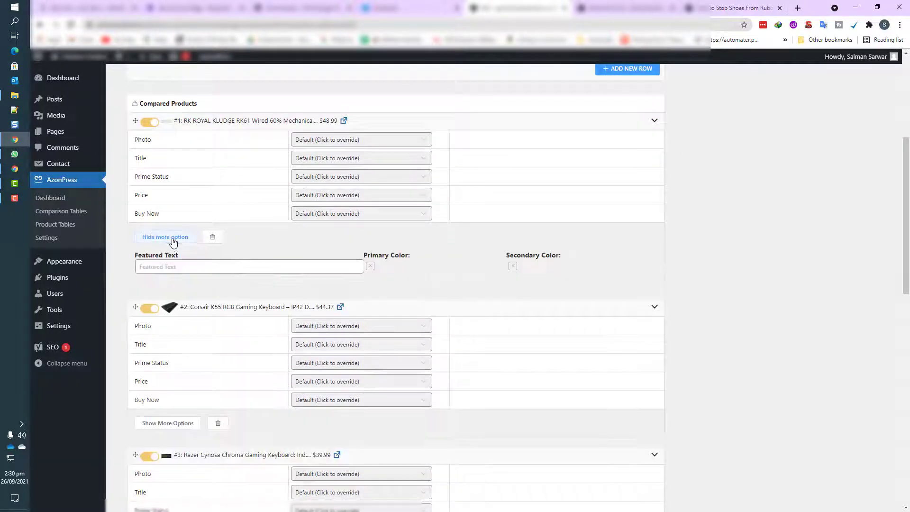
click(194, 263)
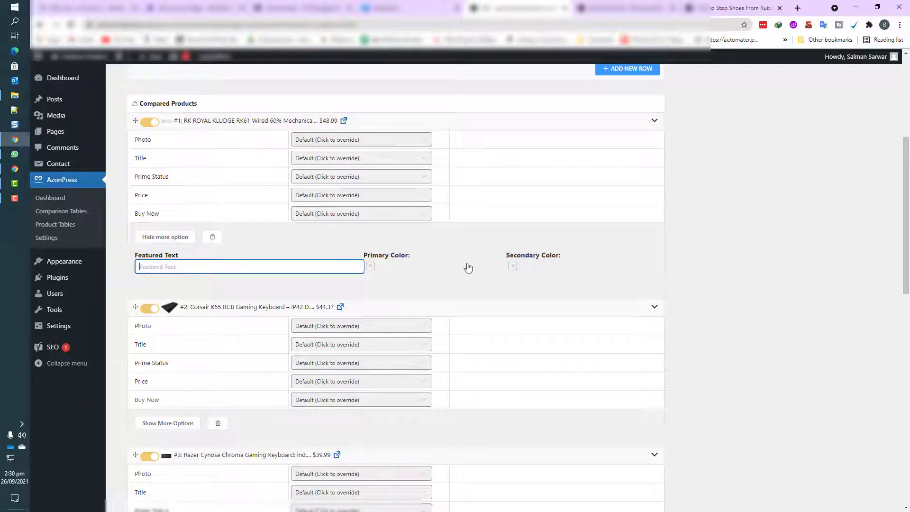
click(215, 236)
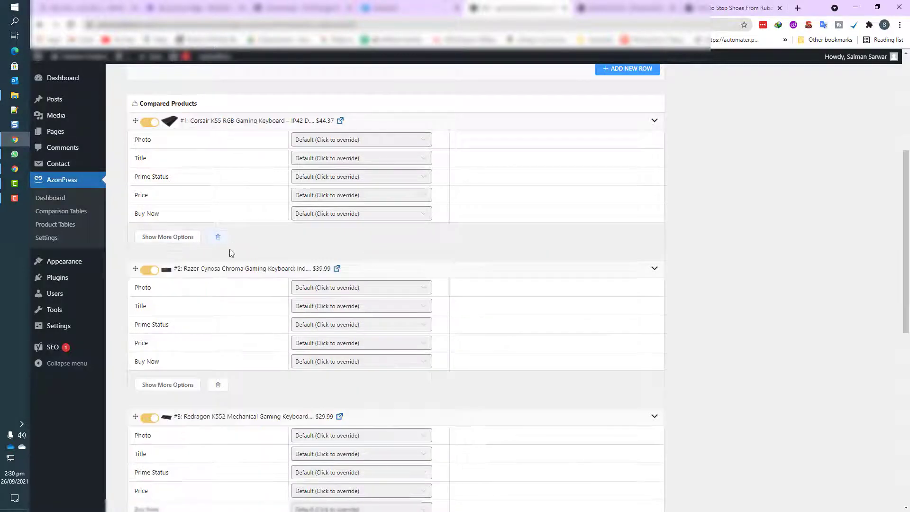
scroll(260, 180, up, 2)
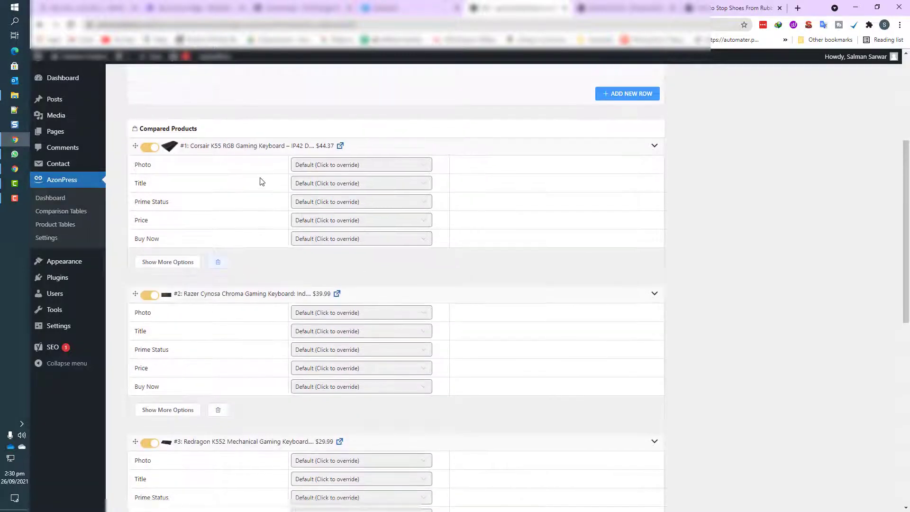
scroll(254, 178, down, 3)
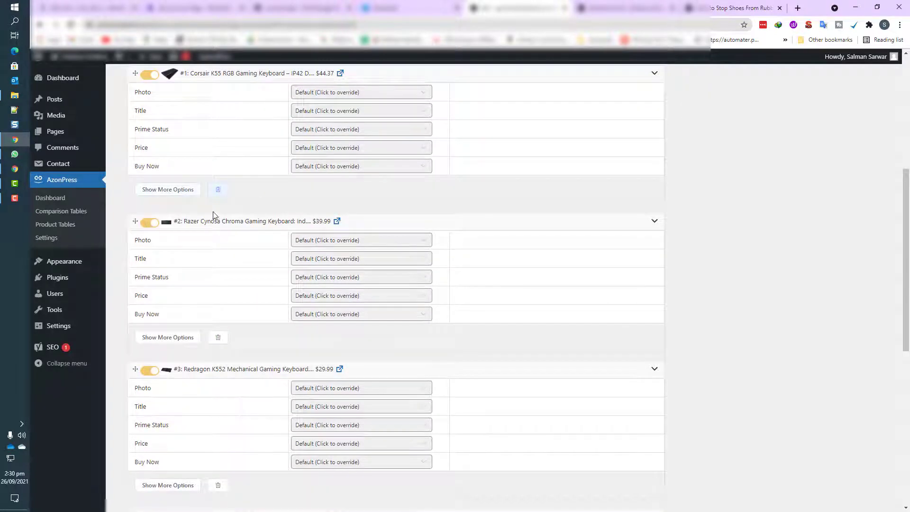
scroll(181, 223, up, 2)
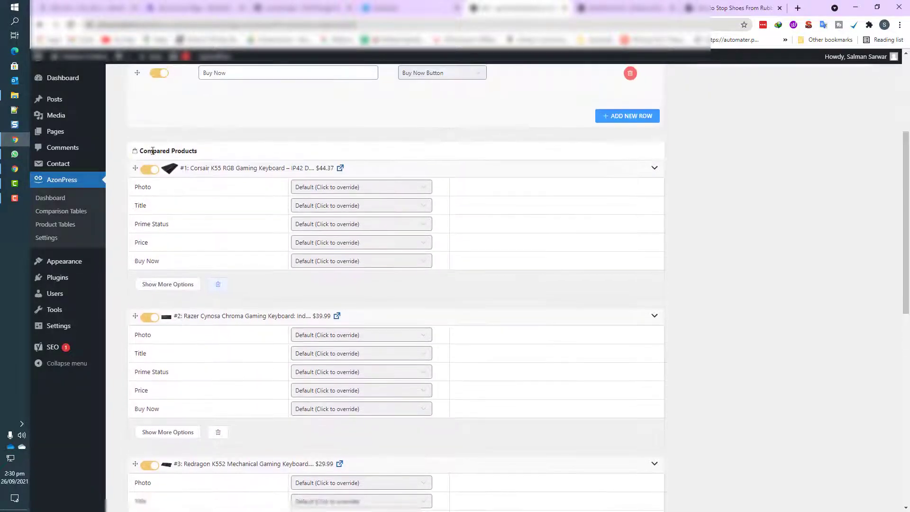
Step: Set the Corsair K55 RGB product's featured text to "Recommended By Admin"
drag(143, 150, 234, 149)
click(235, 150)
drag(174, 316, 181, 316)
click(189, 285)
click(204, 314)
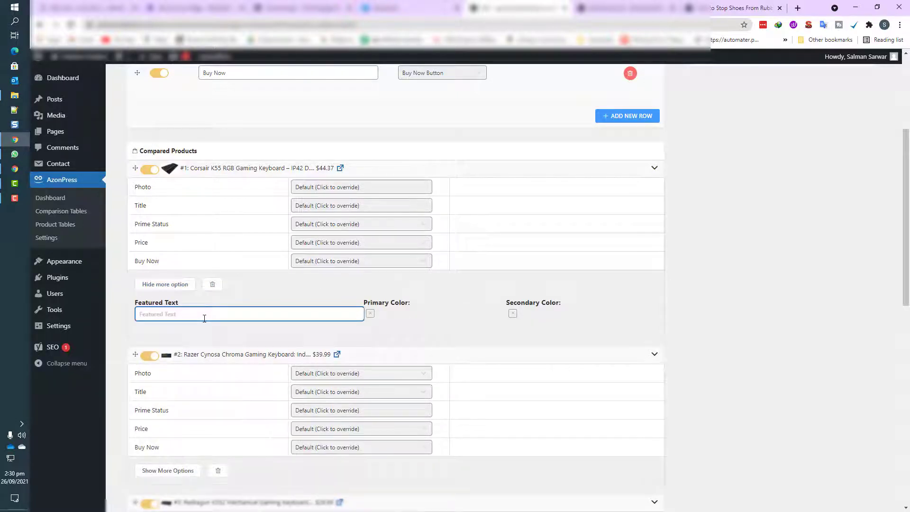
text(Recommended By Admin)
Step: Try to pick a primary color and a secondary color for the Corsair K55 RGB product's featured text
click(370, 313)
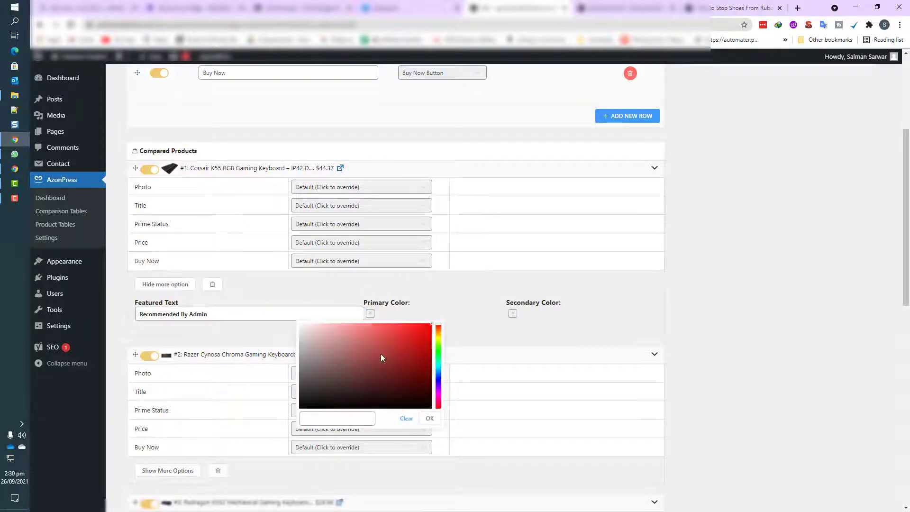
drag(380, 354, 403, 348)
click(512, 313)
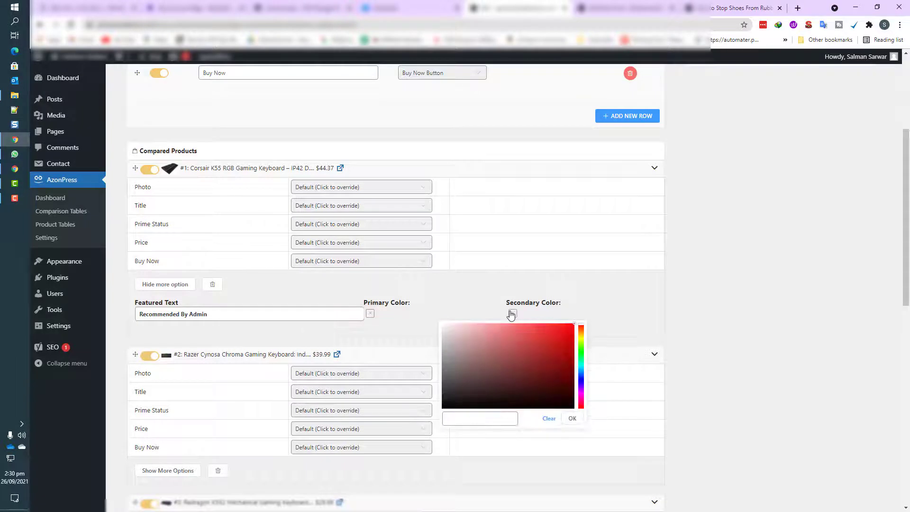
click(582, 338)
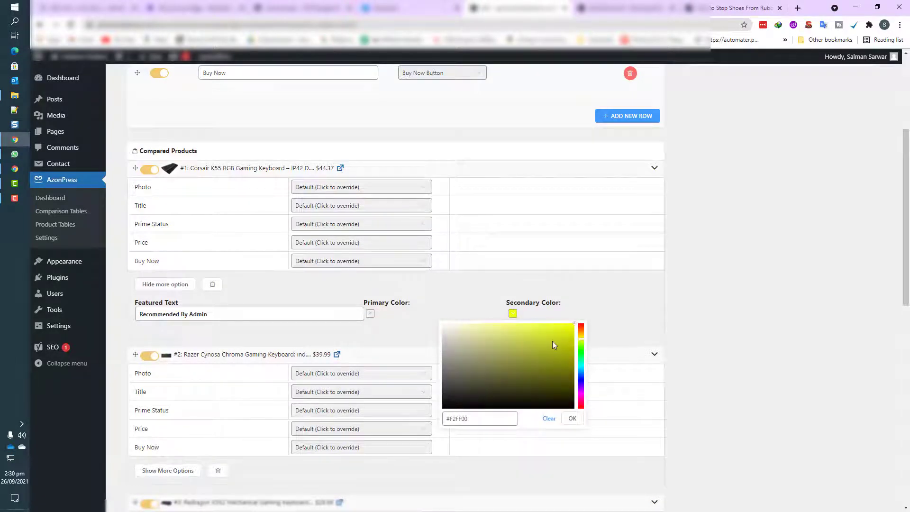
click(619, 311)
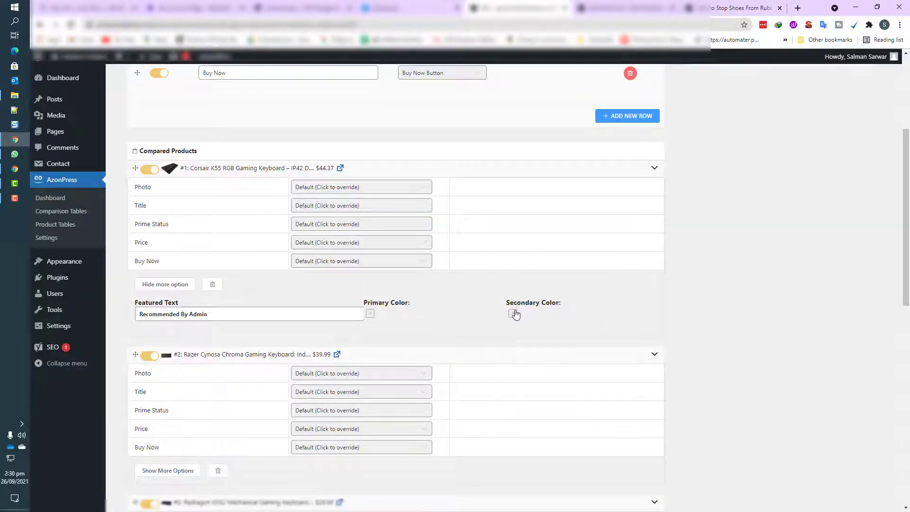
click(513, 314)
click(564, 328)
click(620, 310)
Step: Enable showing the table title and the table description on the frontend
scroll(159, 345, down, 10)
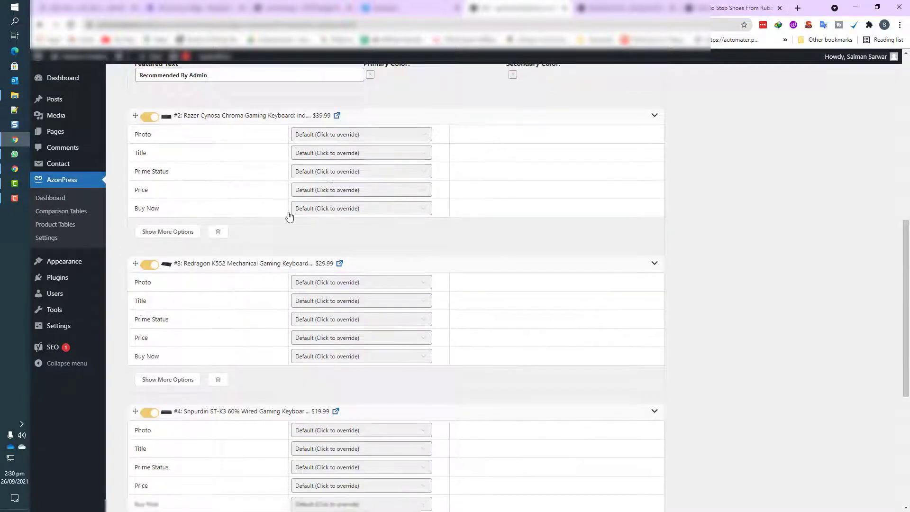
scroll(207, 352, up, 15)
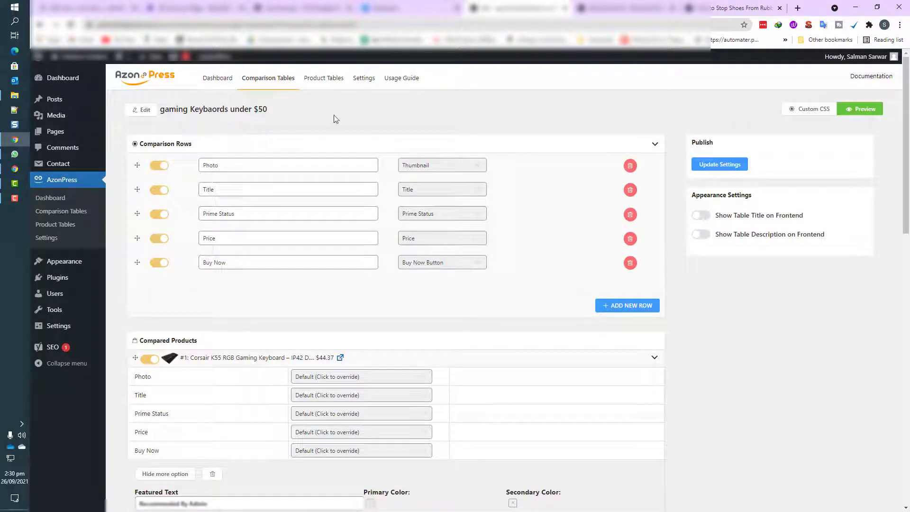
click(705, 217)
click(702, 235)
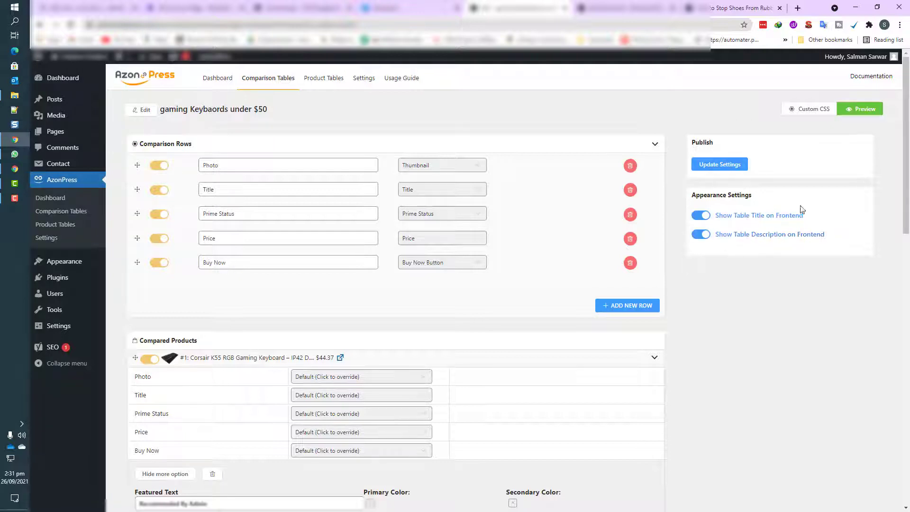
Step: Preview the comparison table and examine its photo, title, Prime status, price and buy button rows across all products
click(860, 110)
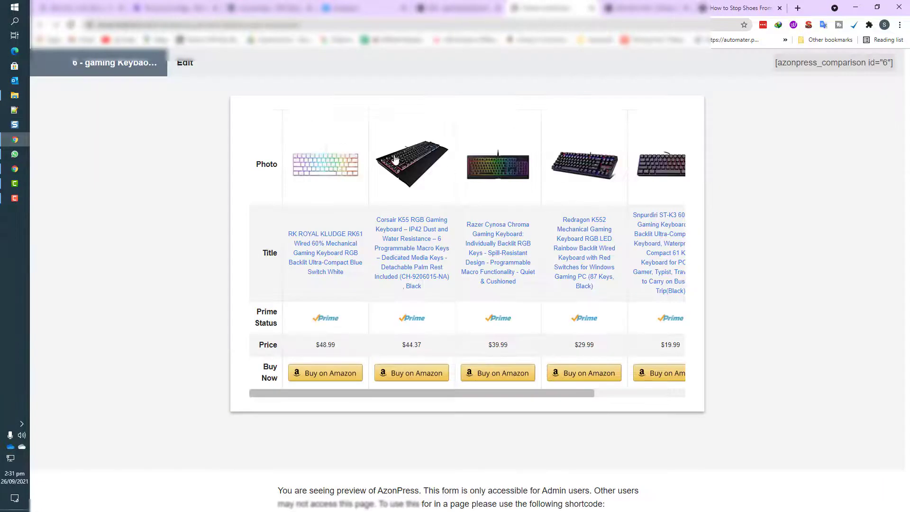
scroll(378, 241, down, 1)
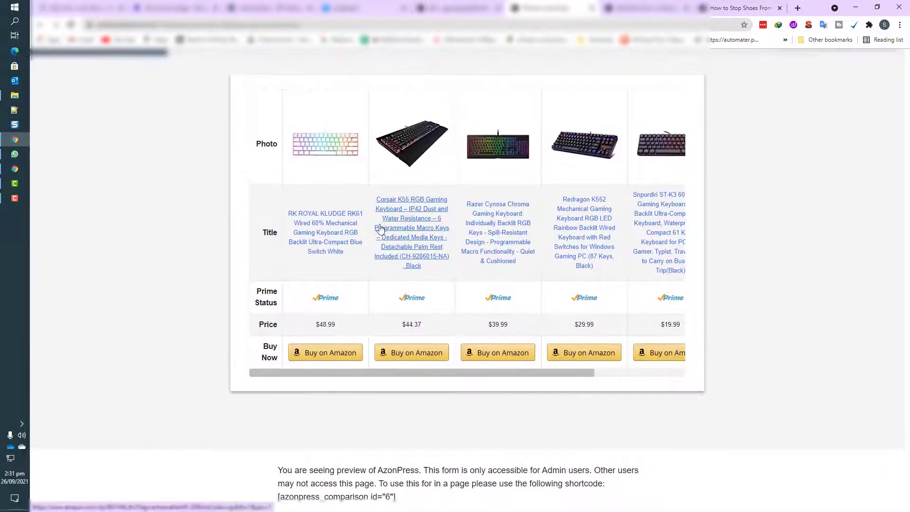
scroll(376, 246, up, 1)
drag(355, 397, 548, 309)
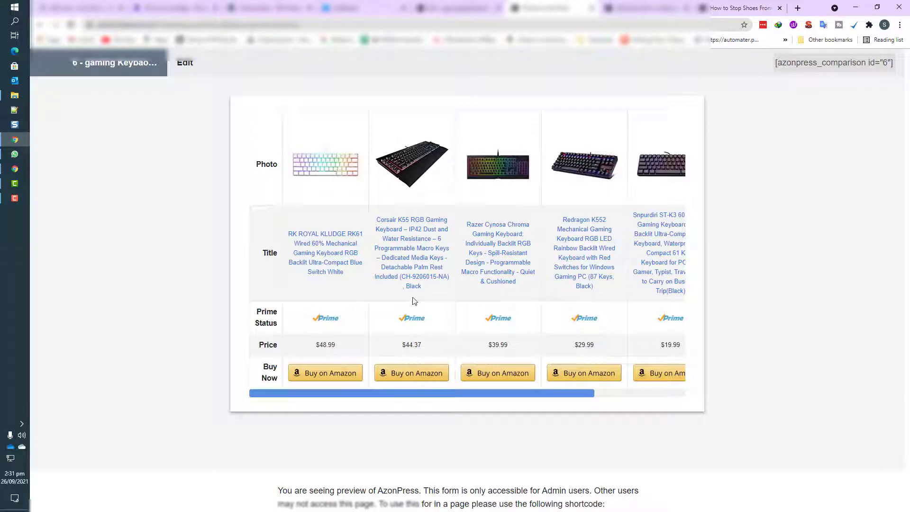
drag(297, 306, 304, 289)
scroll(315, 248, down, 1)
scroll(300, 272, up, 1)
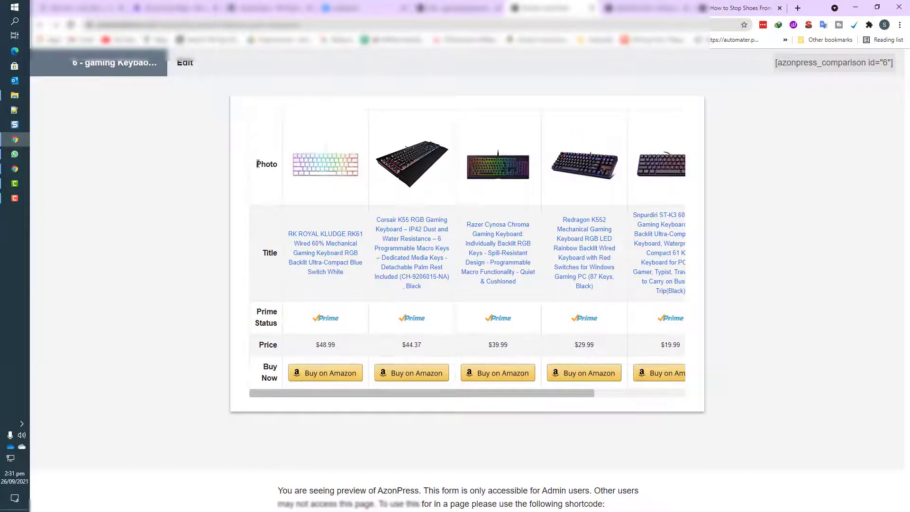
drag(265, 297, 701, 302)
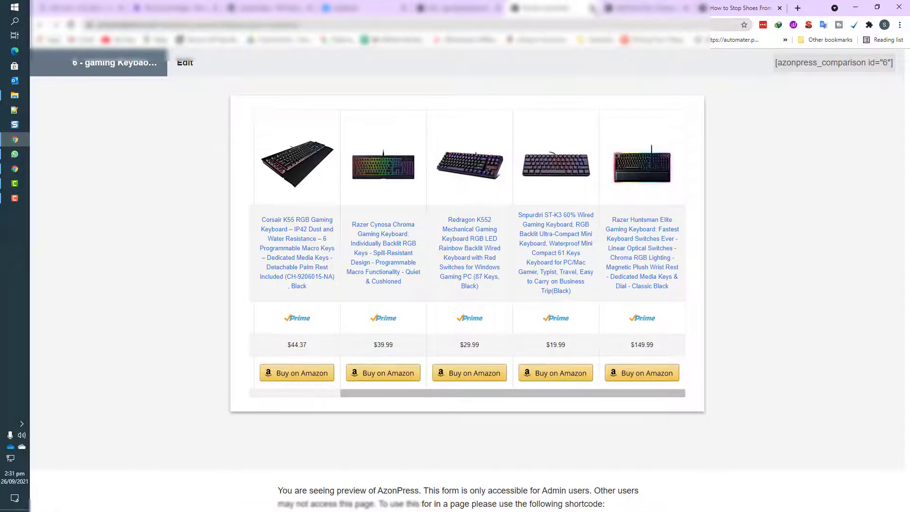
Step: Turn off showing the table title and the table description on the frontend and preview the comparison table
click(493, 7)
click(700, 216)
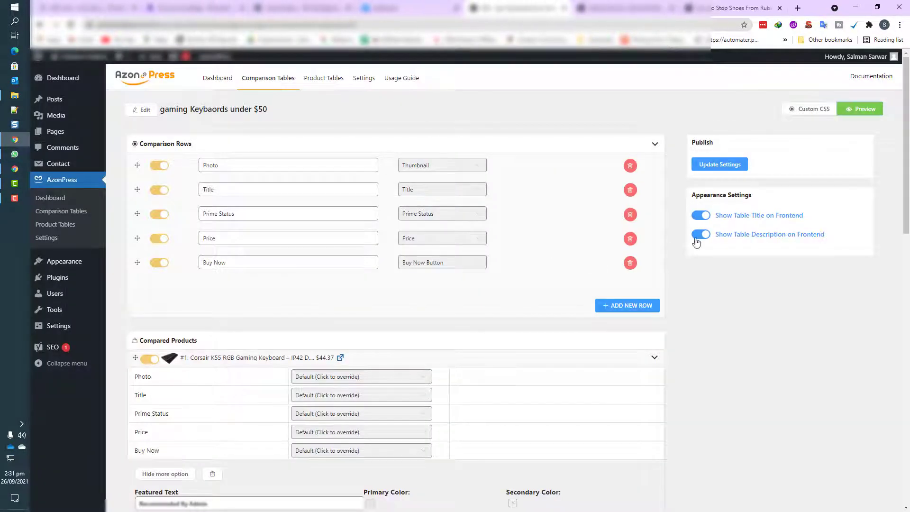
click(700, 234)
click(863, 109)
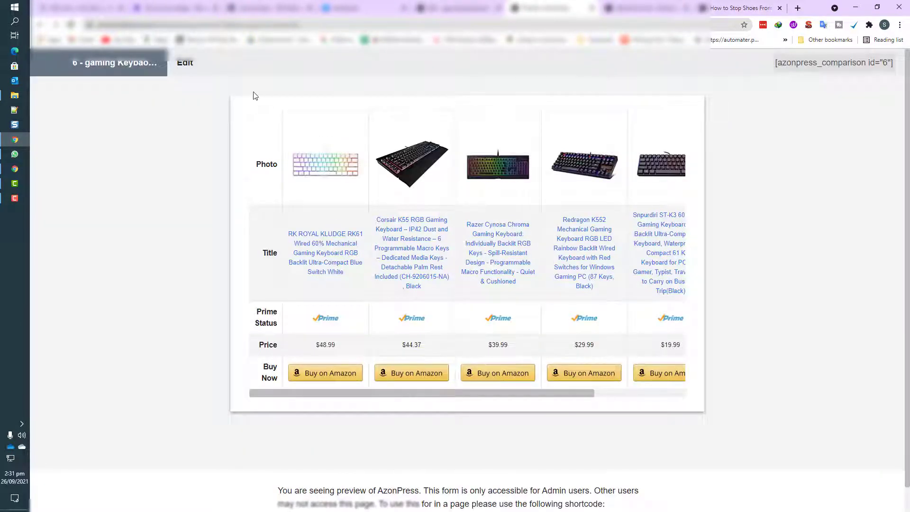
drag(517, 91, 623, 97)
click(569, 115)
Step: Turn showing the table title on the frontend back on and reload the comparison table preview
click(487, 7)
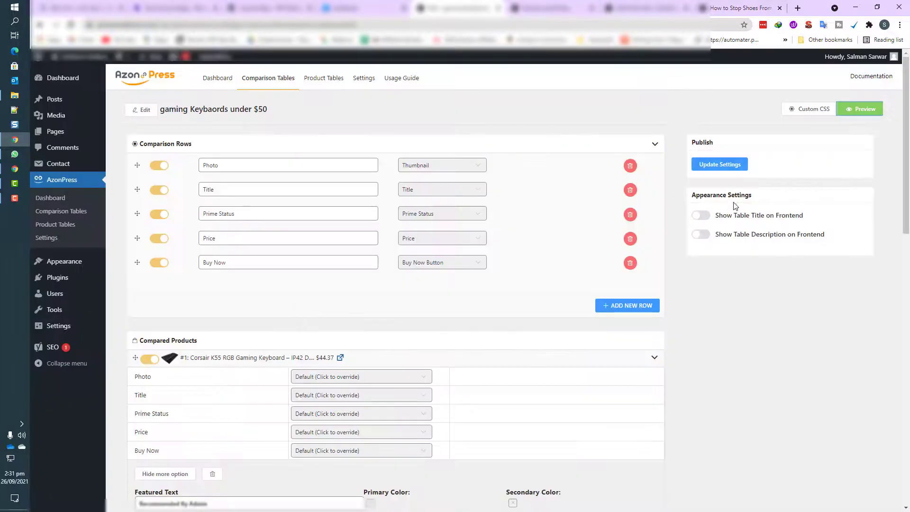
click(700, 215)
click(637, 7)
click(553, 7)
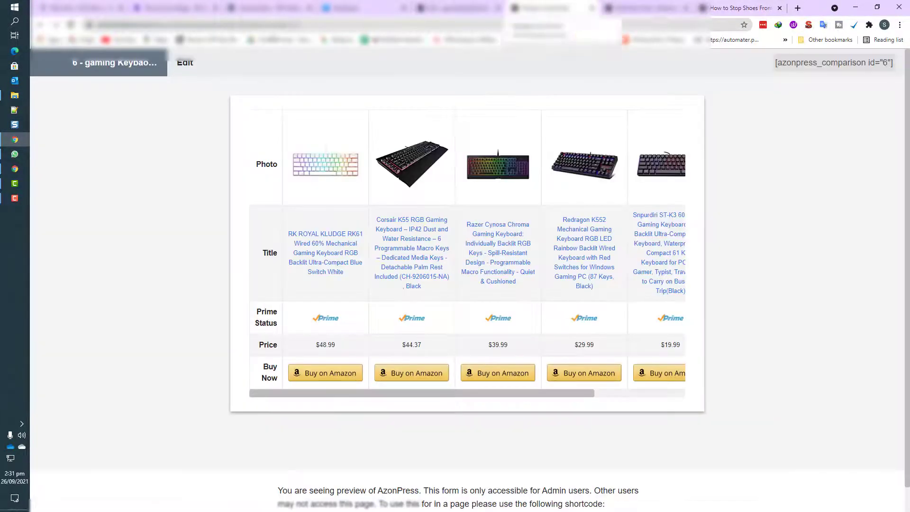
click(71, 25)
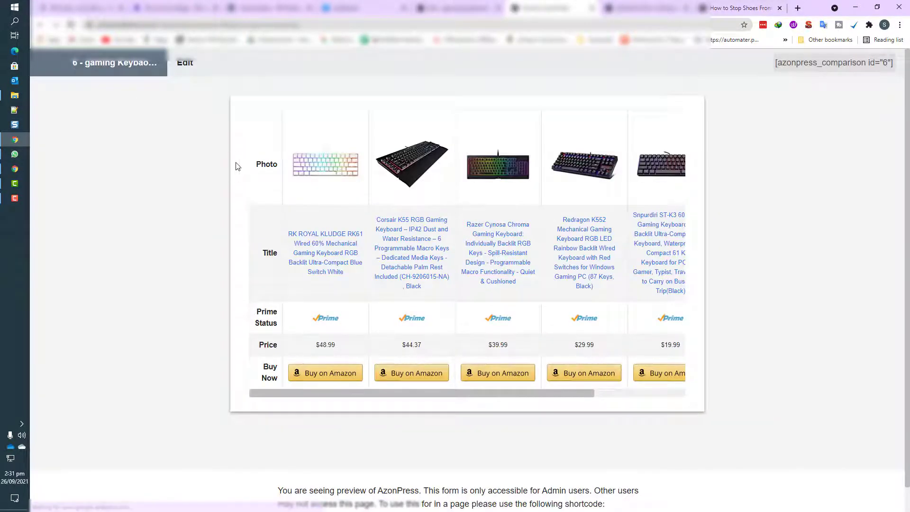
click(473, 7)
click(857, 118)
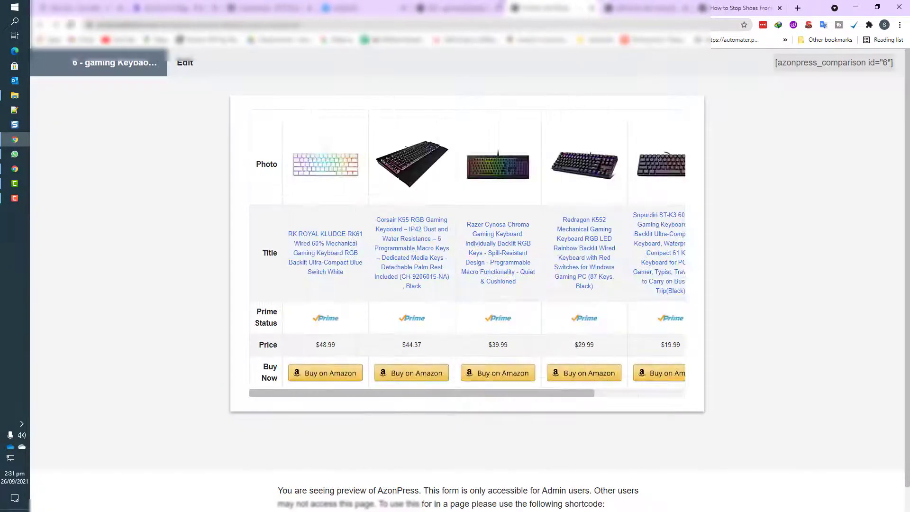
Step: View the comparison table's custom CSS editor, close it without adding code, and save the table settings
click(474, 7)
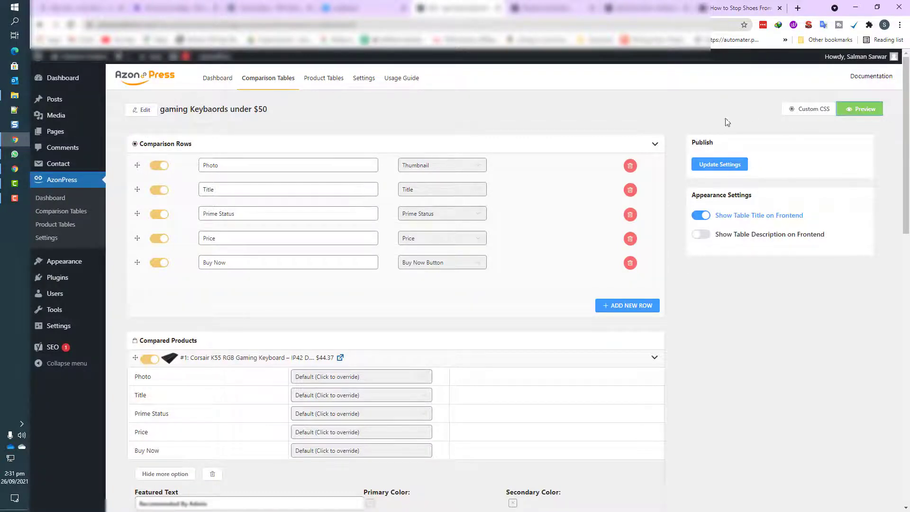
click(821, 110)
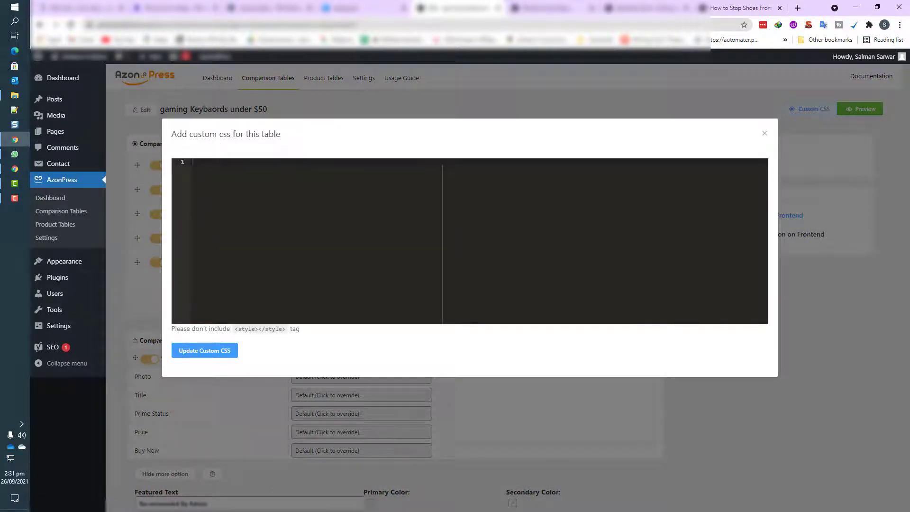
click(763, 135)
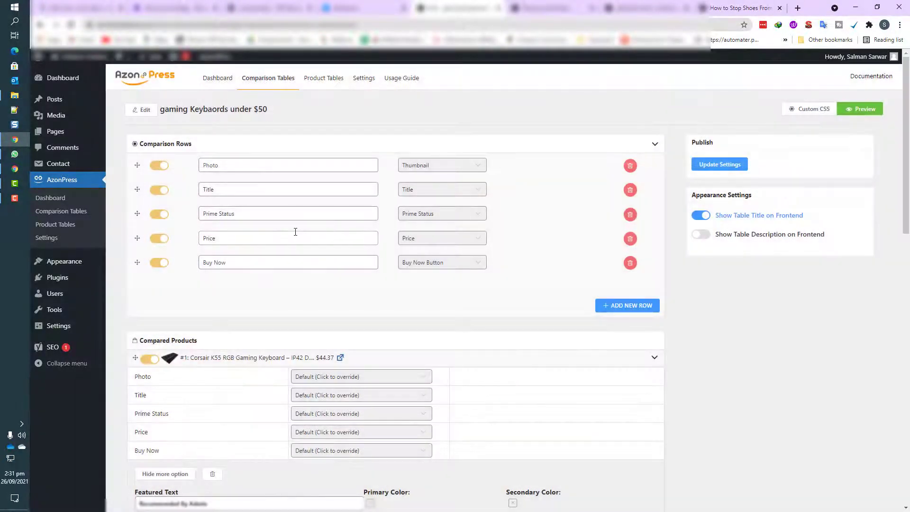
scroll(294, 229, down, 4)
scroll(292, 236, up, 4)
click(720, 164)
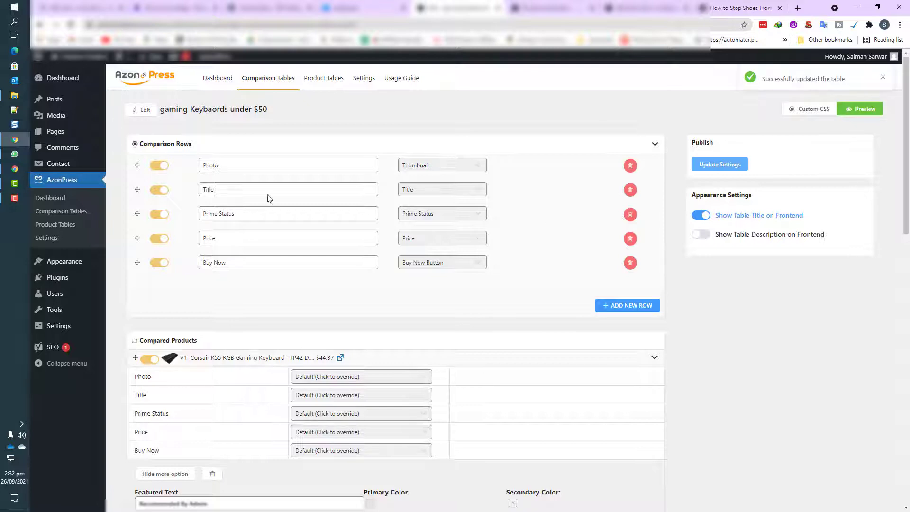
Step: Copy the shortcode of the gaming keyboards comparison table from the comparison tables list and close the table's preview
click(64, 212)
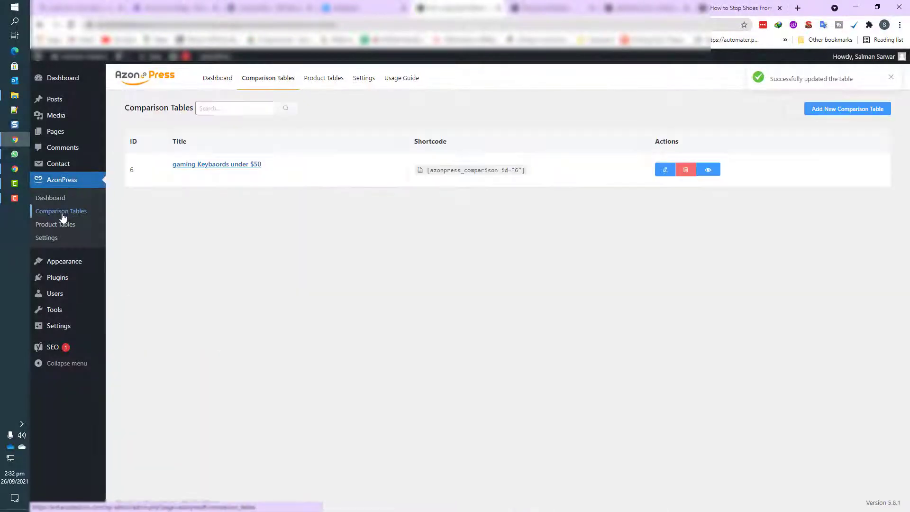
click(455, 170)
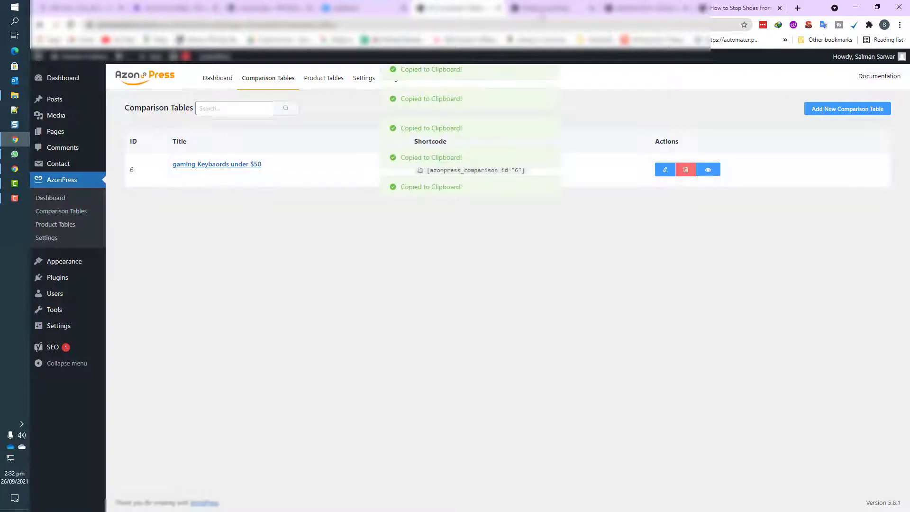
click(545, 9)
click(591, 8)
Step: Insert the shortcode [azonpress_comparison id="6"] in the shoe post, below the opening paragraph of the "12 Tips to Stop Shoes" section
click(663, 8)
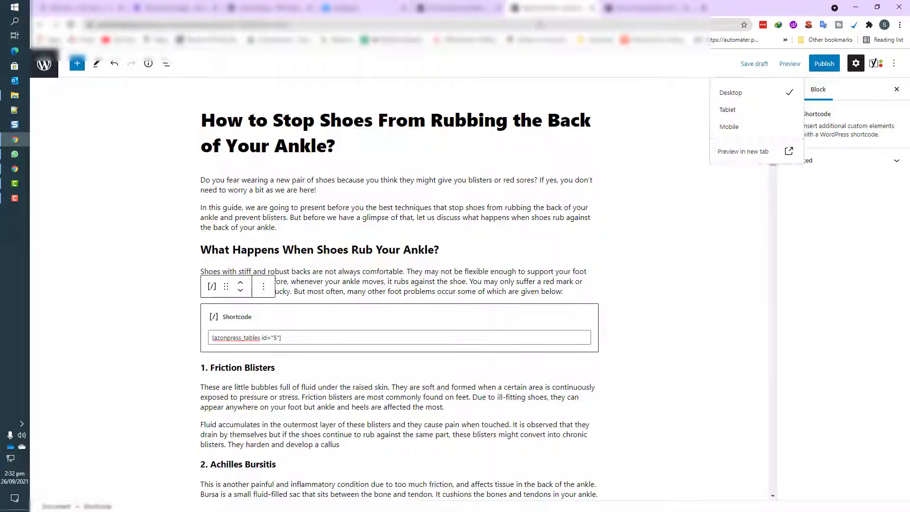
scroll(321, 300, down, 9)
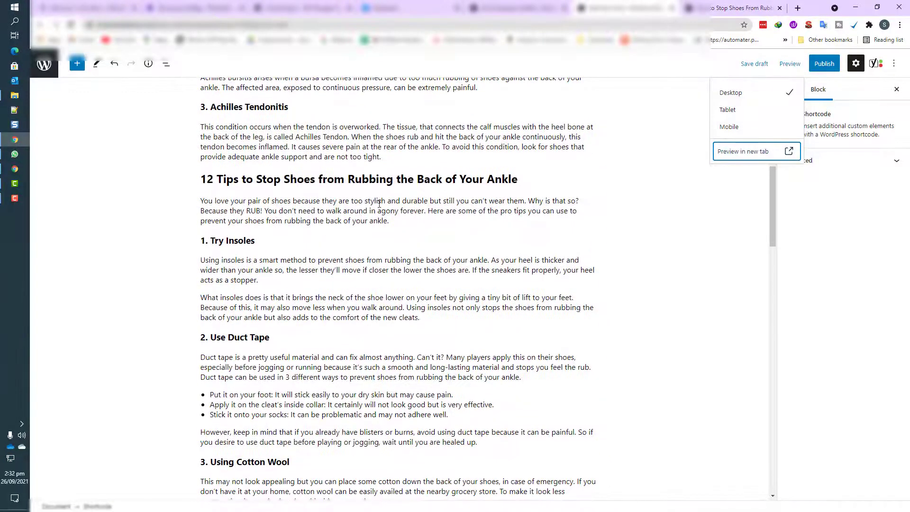
click(406, 218)
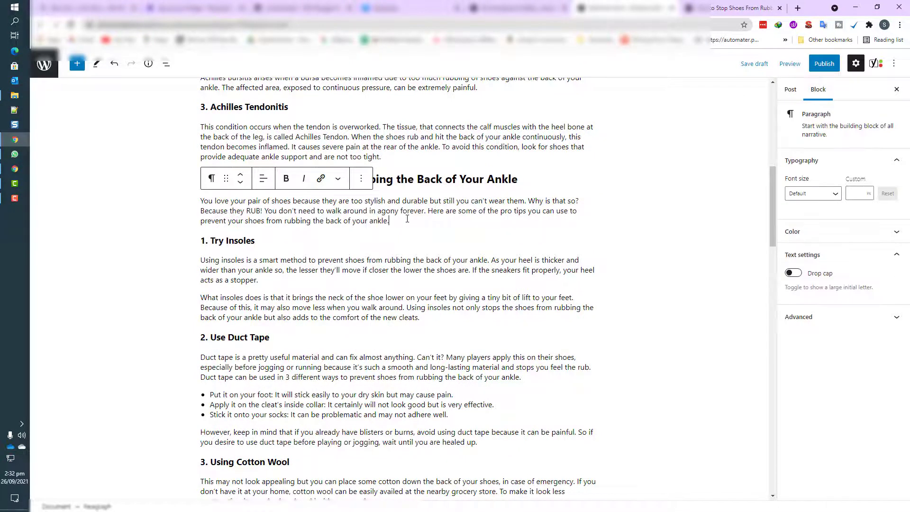
key(Return)
key(ctrl+v)
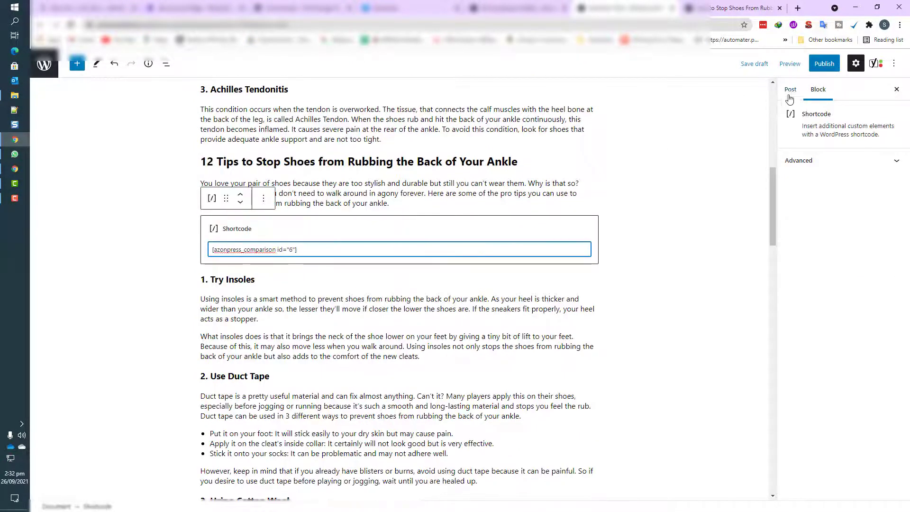
Step: Preview the post in a new browser tab and examine the embedded product table's photo, title, price and buy columns
click(789, 63)
click(758, 151)
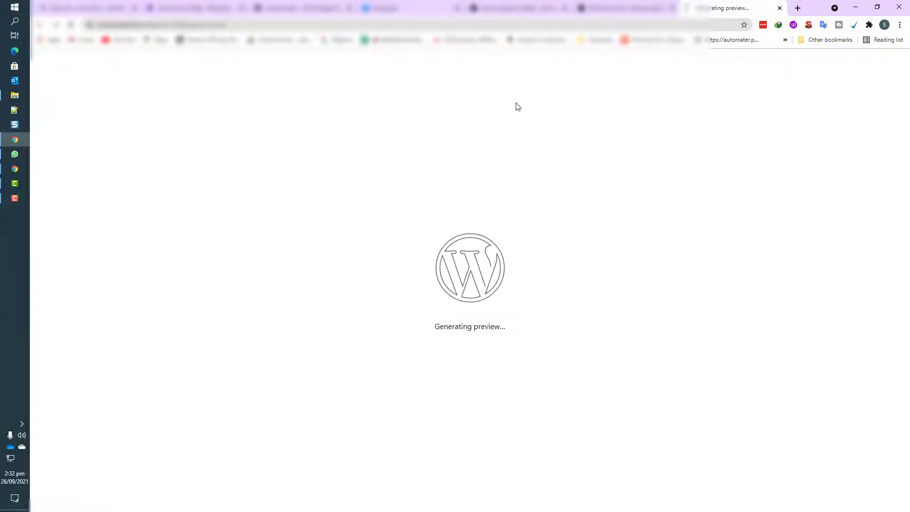
scroll(240, 187, down, 4)
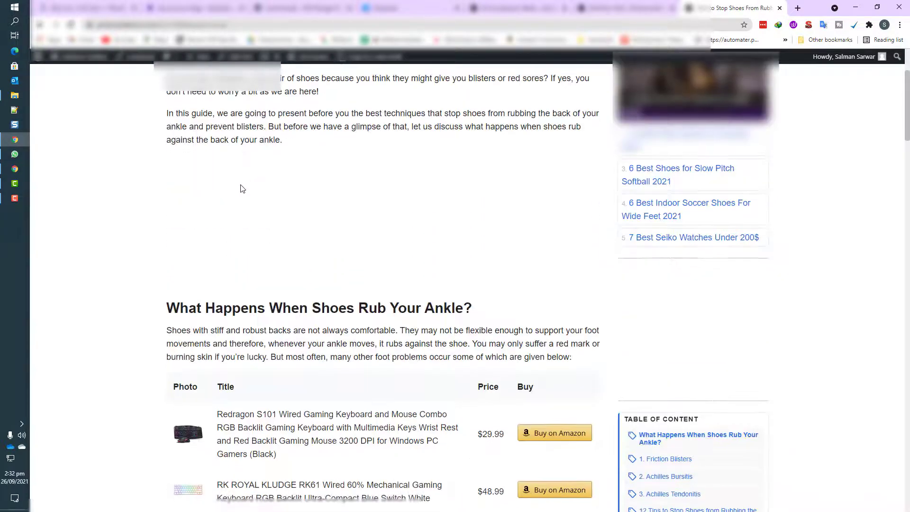
scroll(161, 253, down, 3)
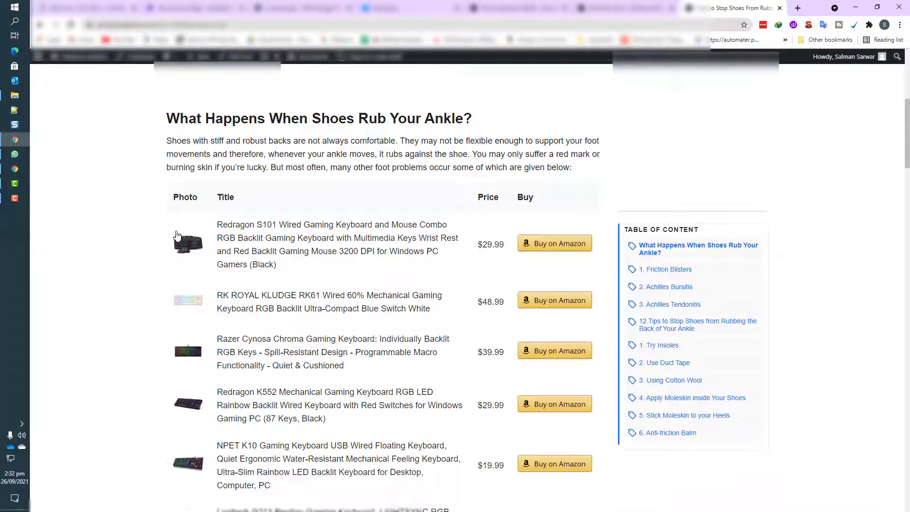
drag(184, 199, 526, 197)
scroll(334, 220, down, 5)
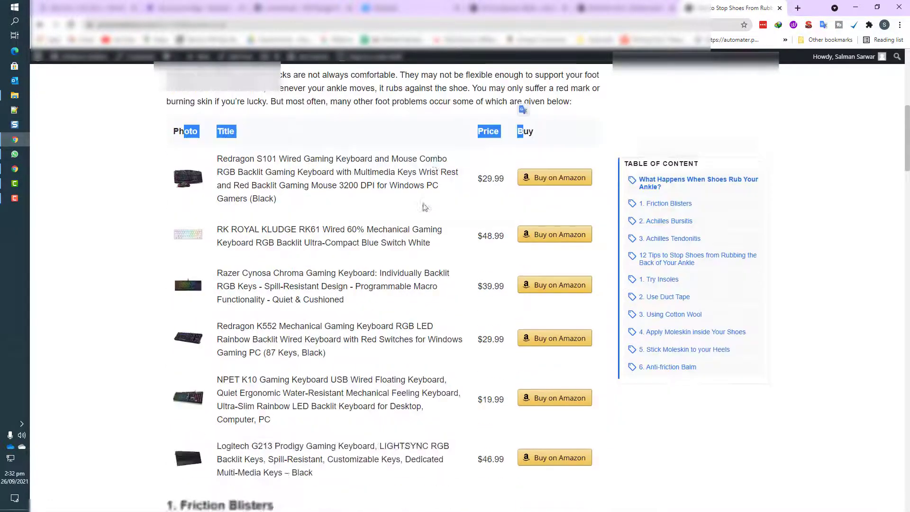
Step: Examine the comparison table in the post preview, including its title, the featured product and the products further along
scroll(334, 219, down, 10)
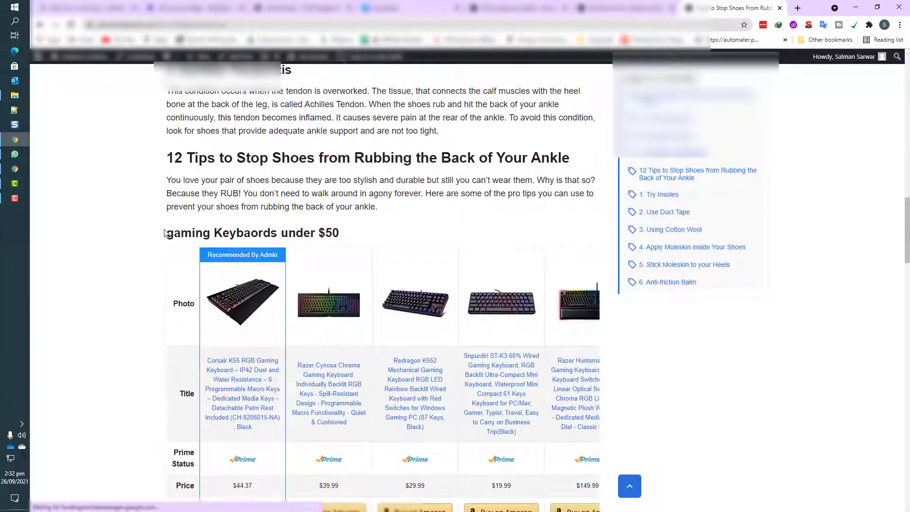
drag(164, 232, 416, 223)
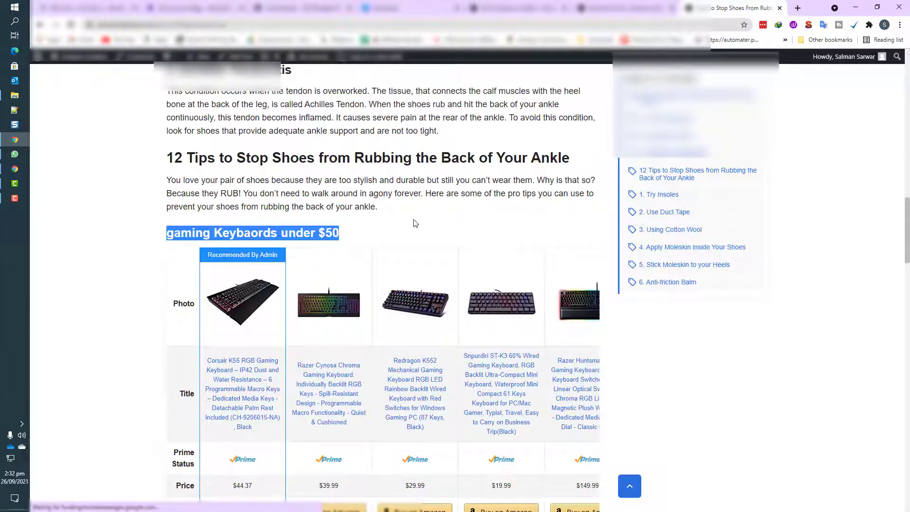
click(416, 223)
scroll(331, 213, down, 4)
scroll(268, 211, up, 3)
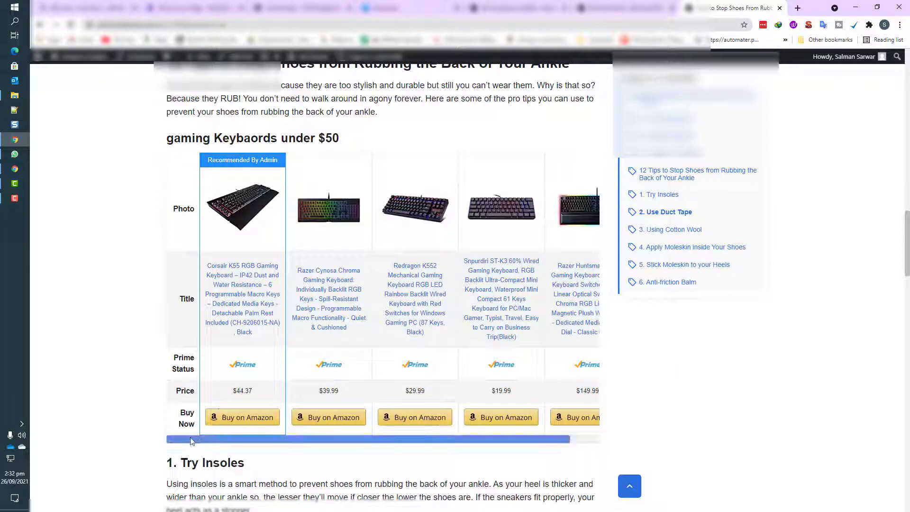
drag(192, 441, 226, 433)
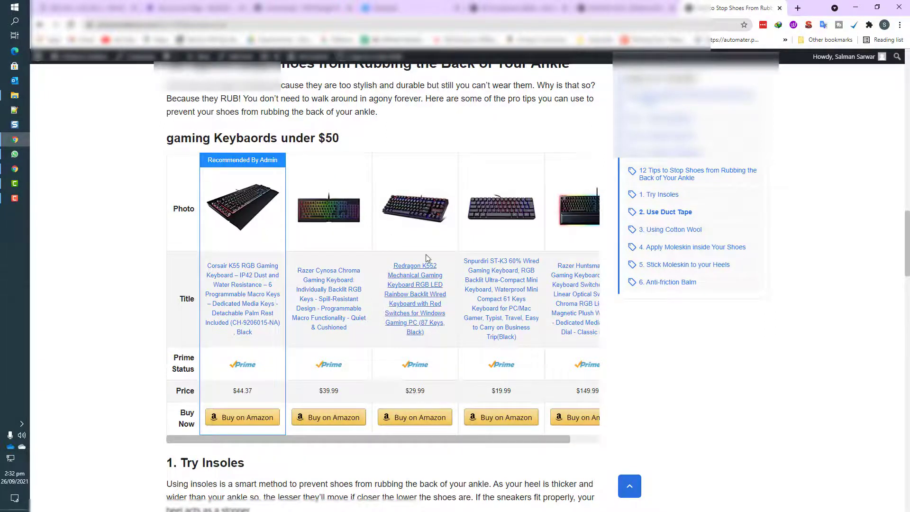
drag(276, 436, 519, 443)
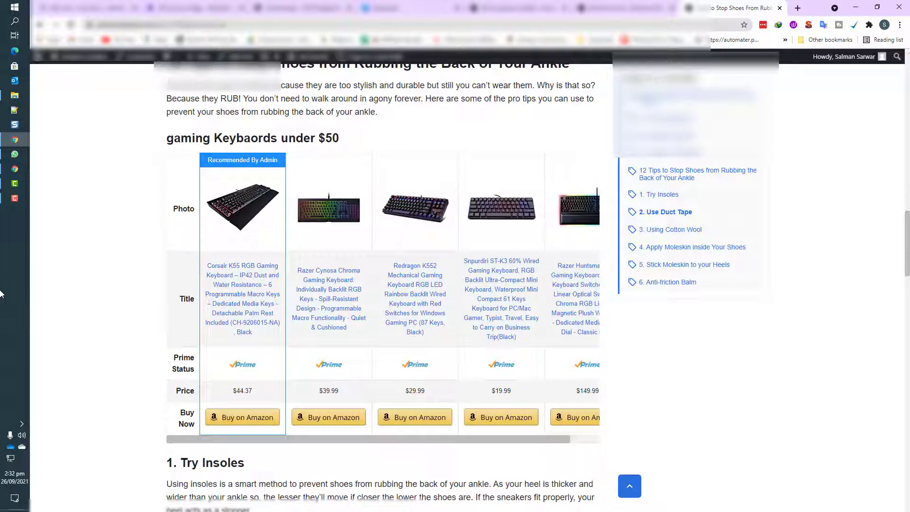
Step: Switch to the guest browser window and load tutsvela.com/go/azonpress in a new tab
click(14, 170)
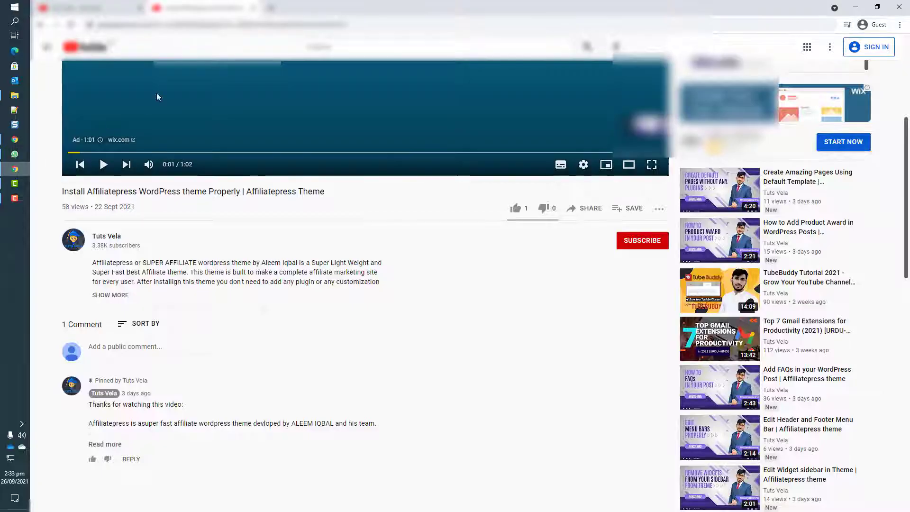
click(271, 8)
text(tutsv)
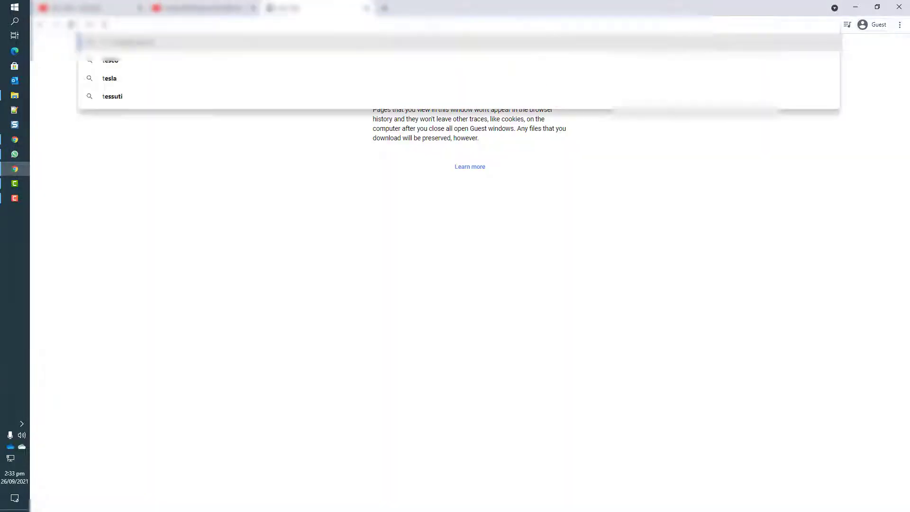
text(ela.com/)
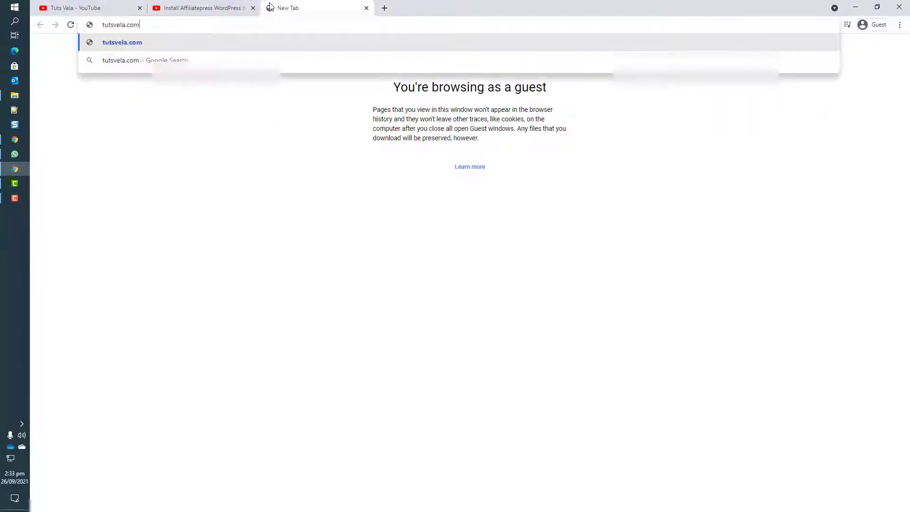
text(go/az)
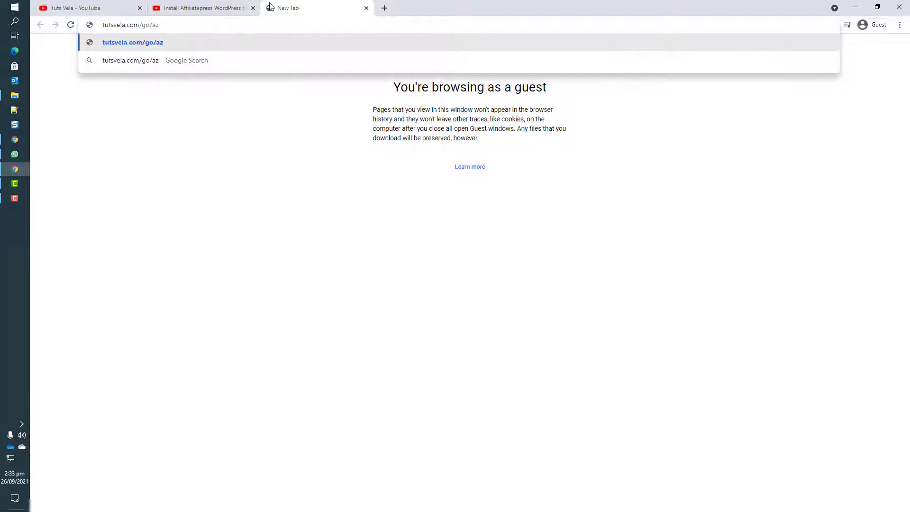
text(onpress)
key(Return)
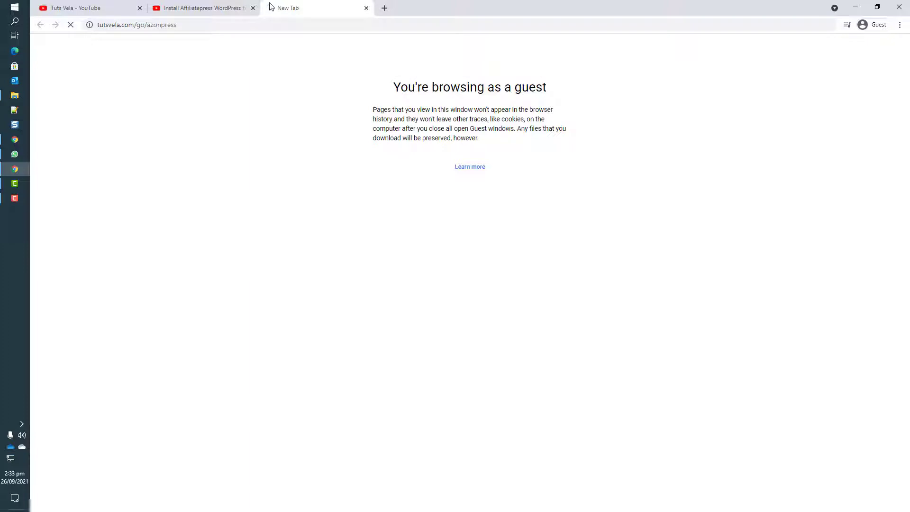